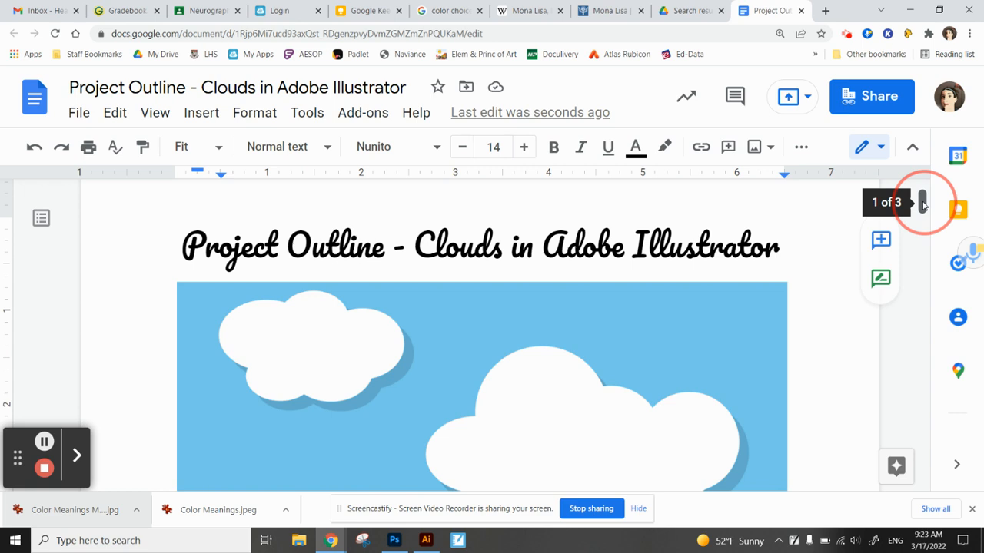
# - Look over the sample cloud illustration on the first page of the project outline
pyautogui.moveTo(922, 202)
pyautogui.mouseDown()
pyautogui.moveTo(922, 235)
pyautogui.moveTo(922, 215)
pyautogui.mouseUp()
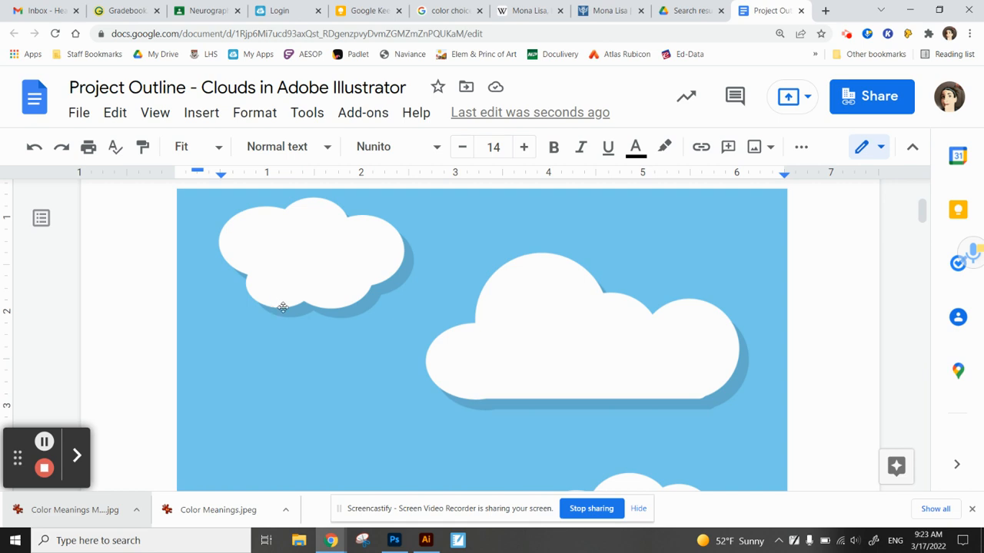
pyautogui.click(923, 218)
pyautogui.moveTo(923, 218); pyautogui.dragTo(922, 209)
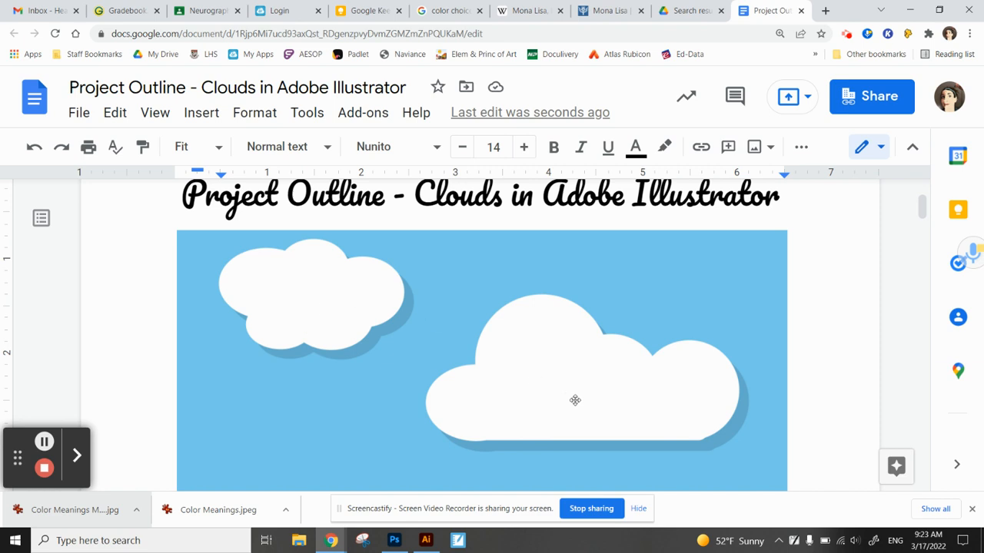
pyautogui.click(923, 212)
pyautogui.moveTo(923, 211); pyautogui.dragTo(923, 221)
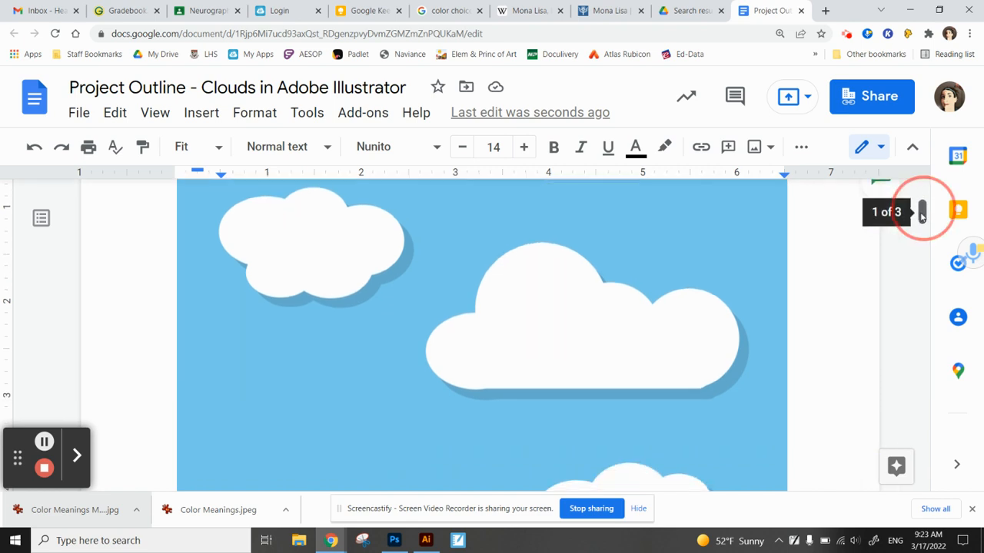
# - Switch to Adobe Illustrator and hide the Control bar, restoring it again
pyautogui.click(425, 540)
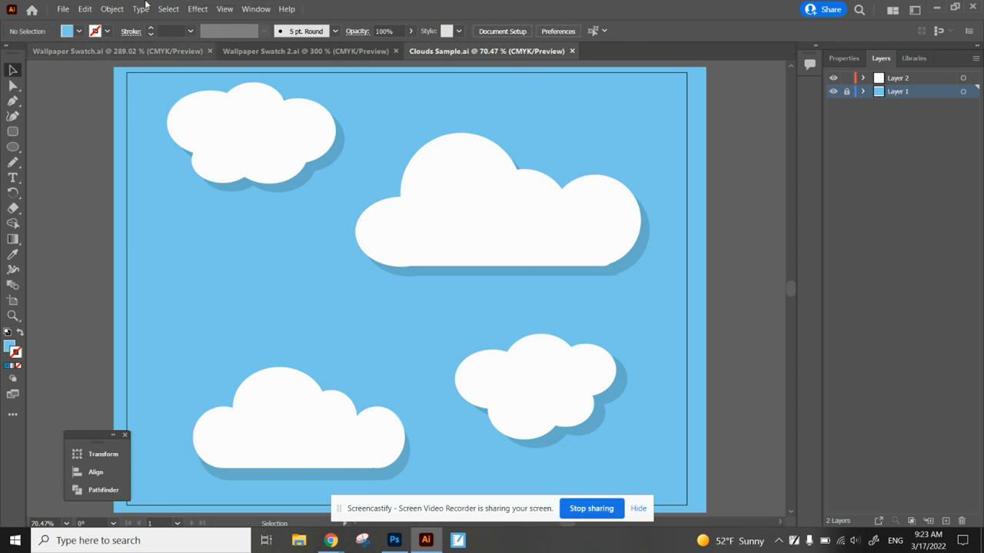
pyautogui.click(249, 9)
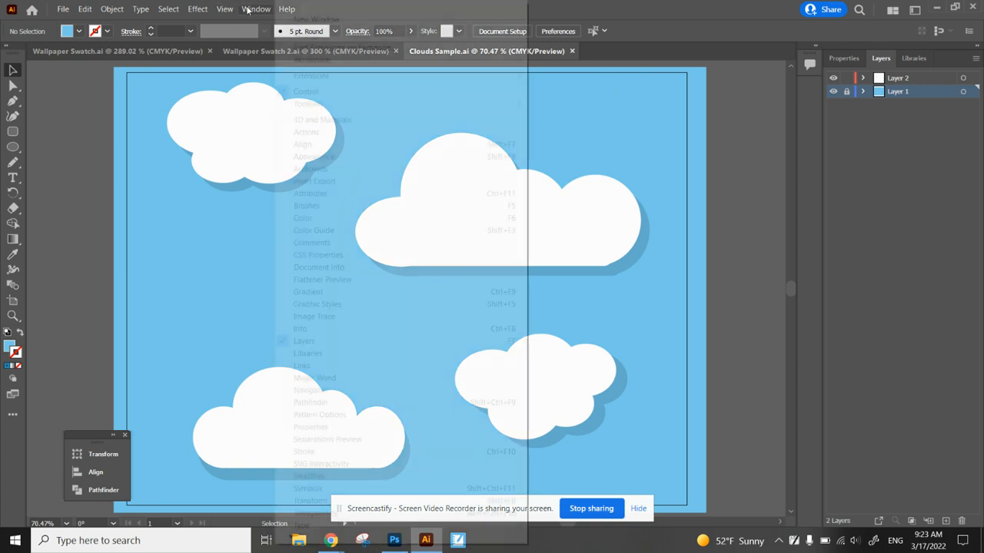
pyautogui.click(307, 91)
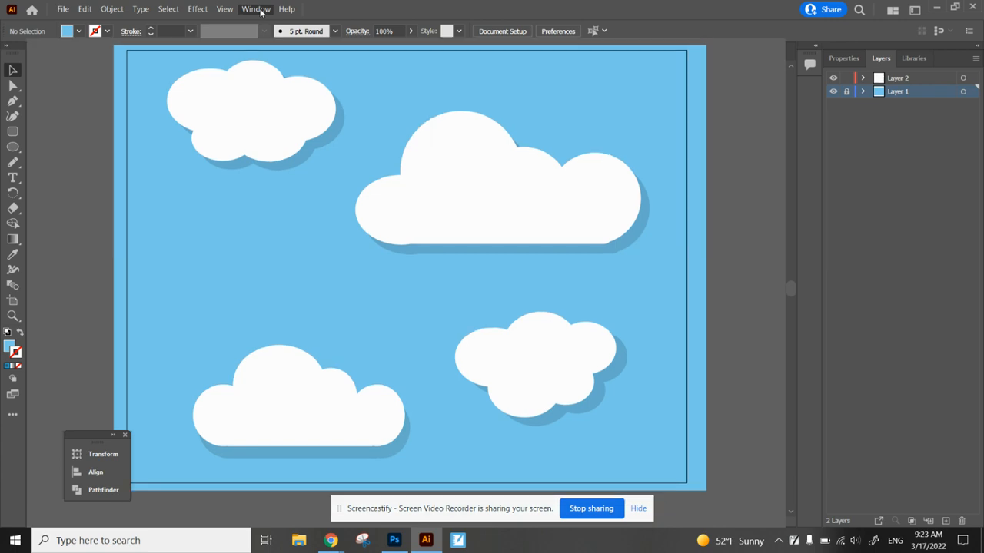
pyautogui.click(256, 9)
pyautogui.click(326, 91)
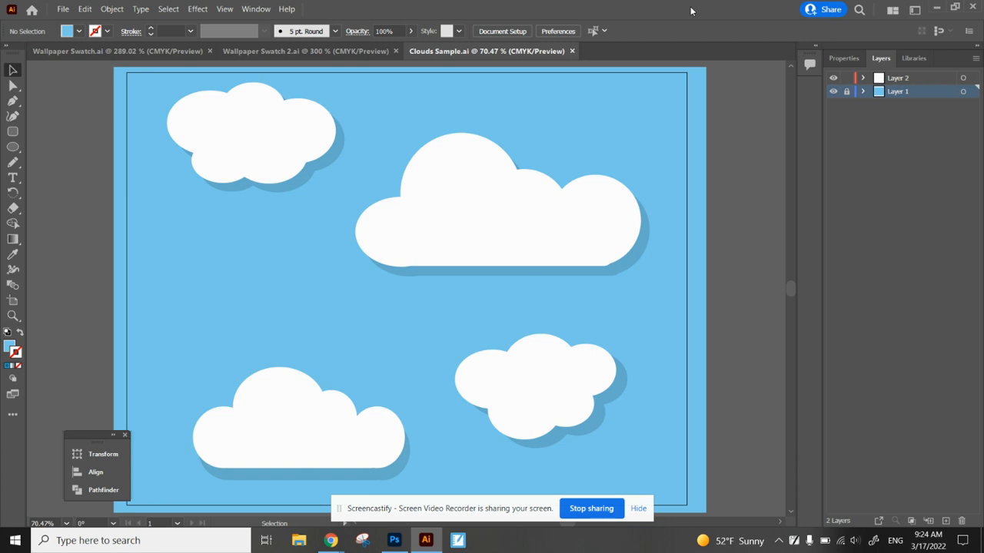
# - Show the rulers in the Clouds Sample document and close the floating Transform, Align and Pathfinder group
pyautogui.hotkey('ctrl', 'r')
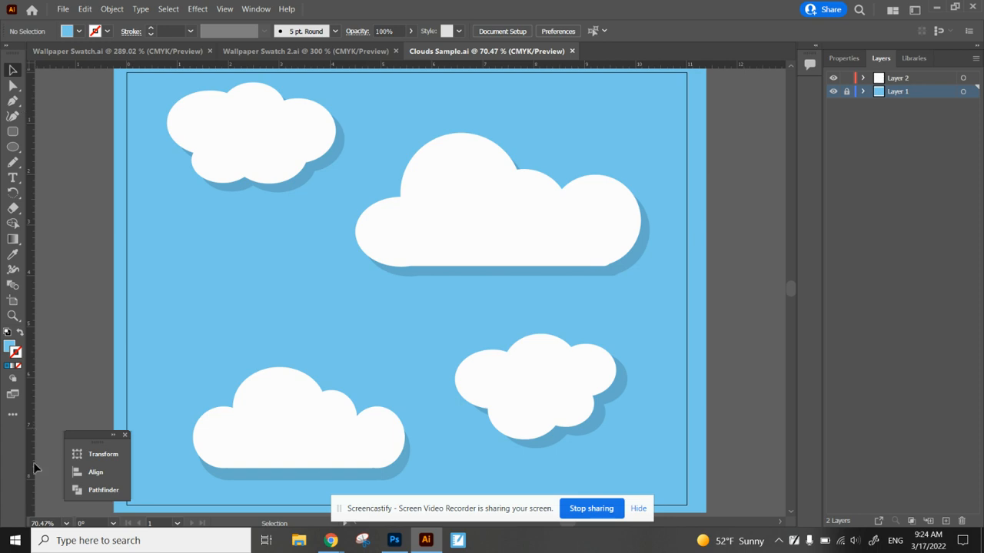
pyautogui.click(125, 435)
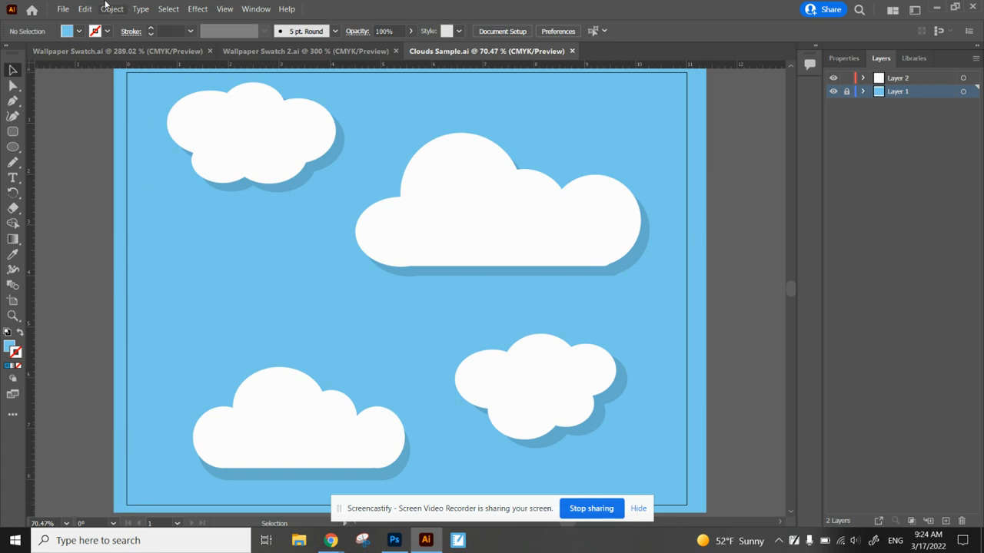
# - Create a landscape Letter document of 11 x 8.5 in in CMYK Color and show its rulers
pyautogui.click(63, 9)
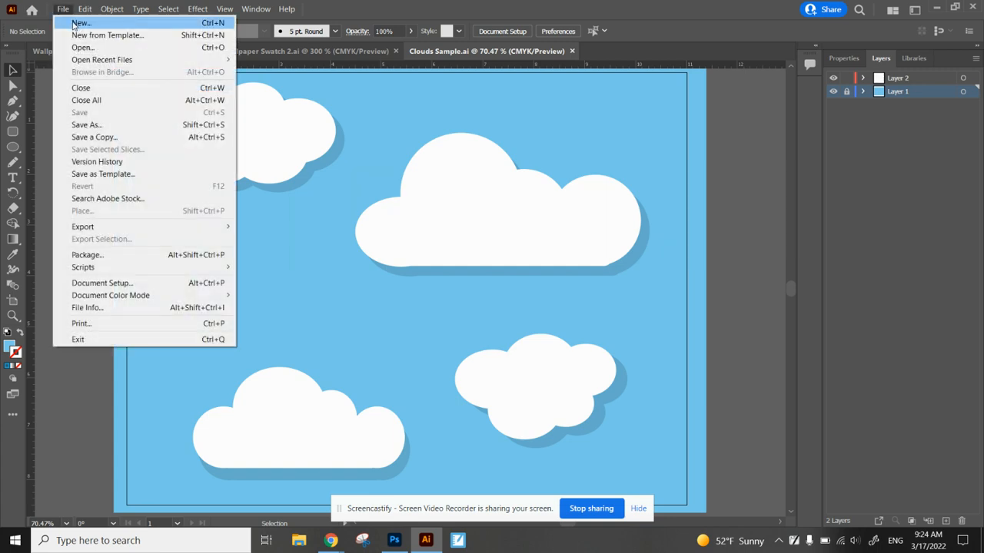
pyautogui.click(74, 24)
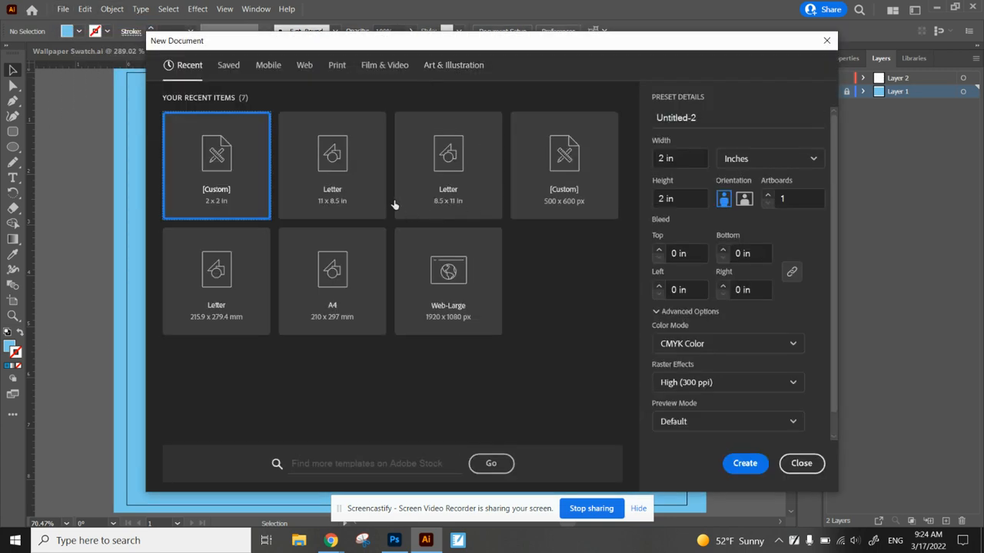
pyautogui.click(341, 187)
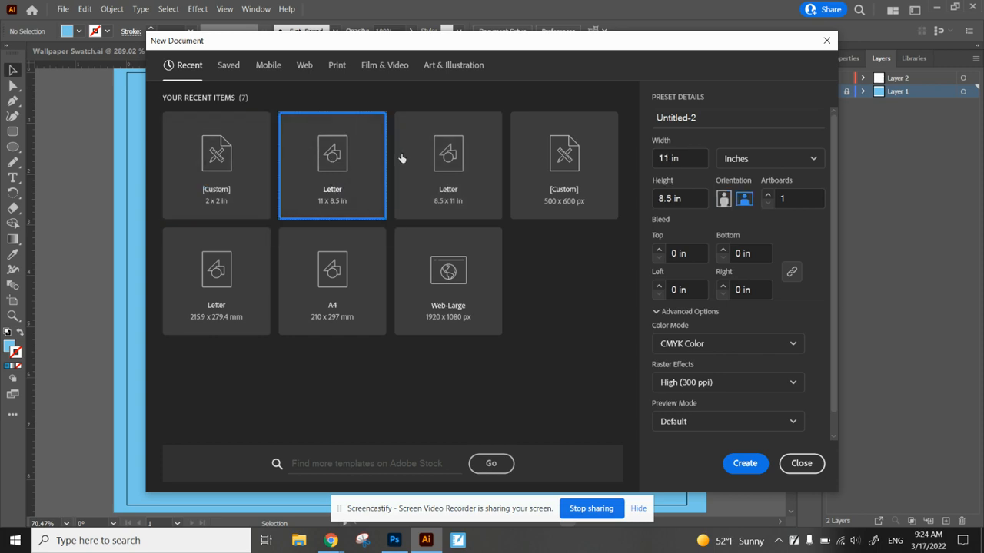
pyautogui.click(724, 200)
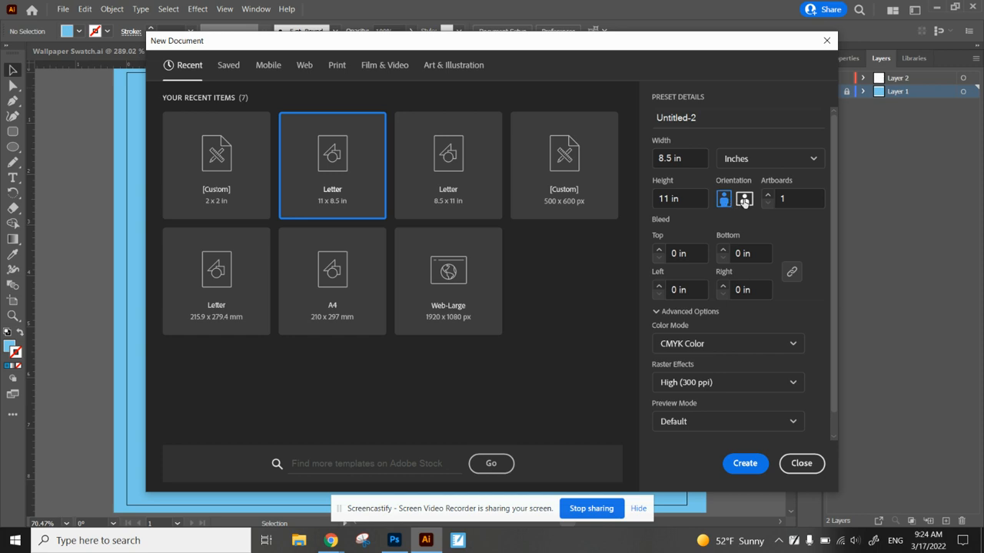
pyautogui.click(744, 201)
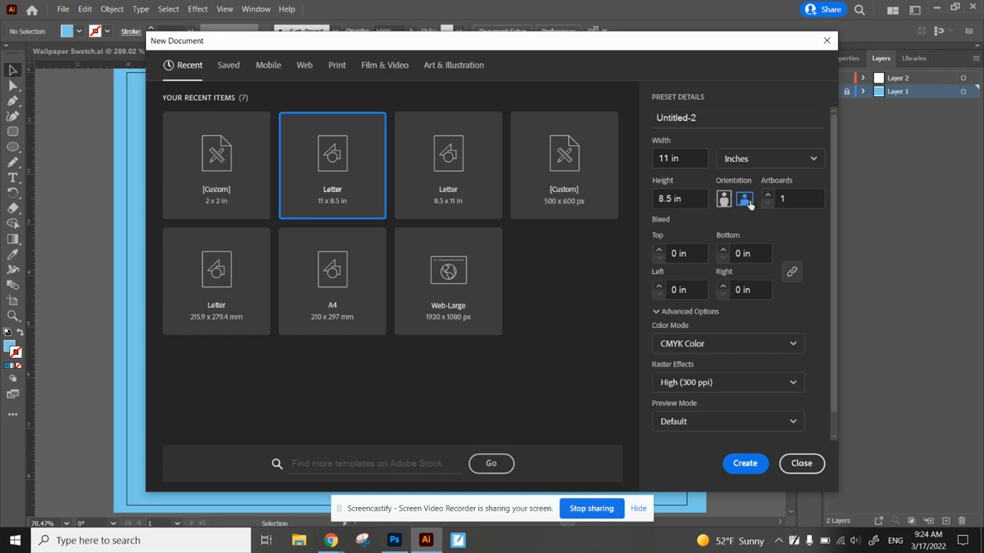
pyautogui.click(743, 470)
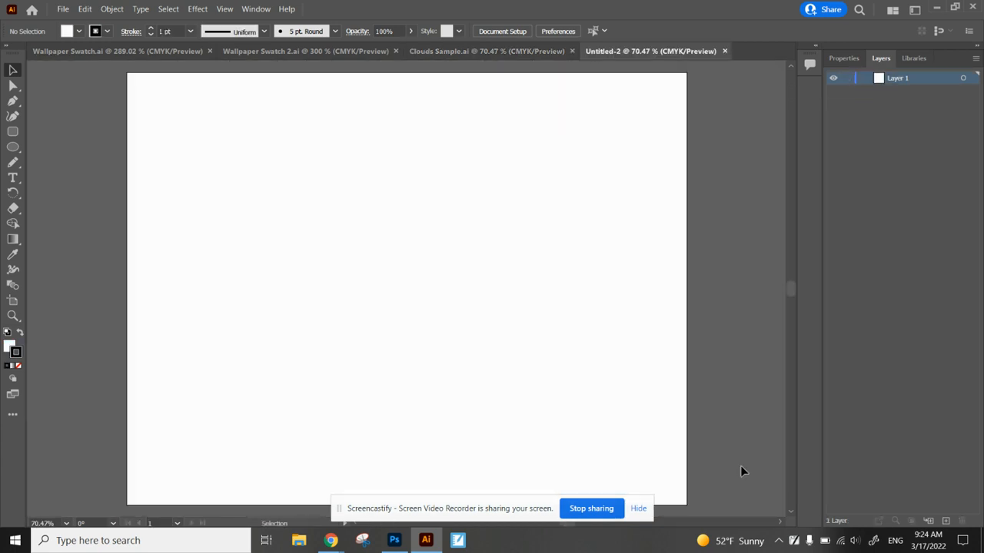
pyautogui.hotkey('ctrl', 'r')
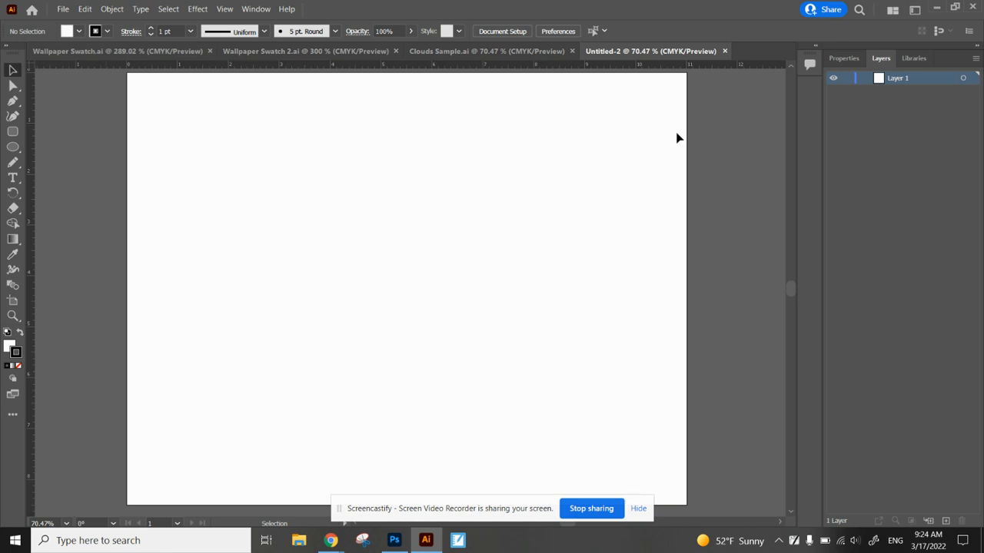
# - Activate the Rectangle tool and mix a medium blue fill colour with magenta lowered to 19%
pyautogui.click(13, 150)
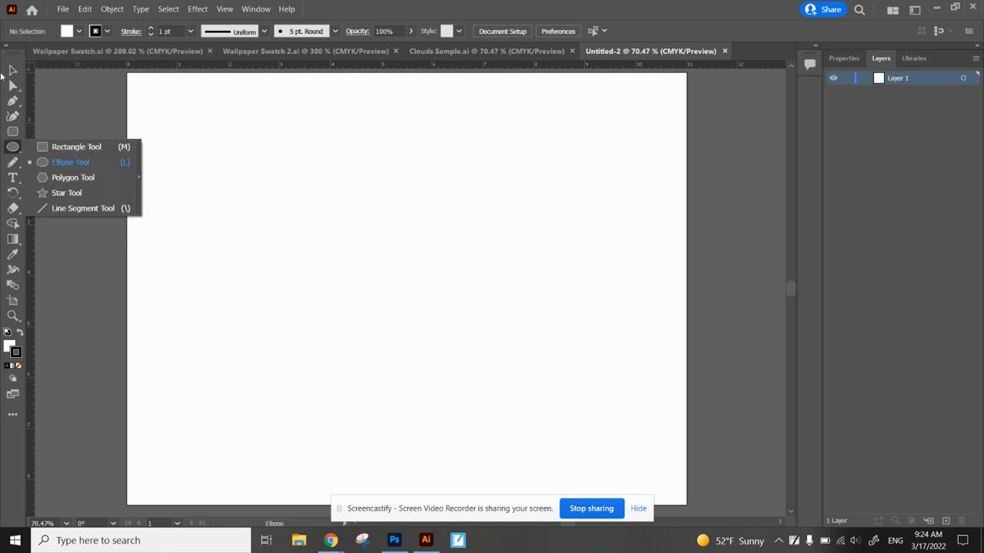
pyautogui.click(56, 147)
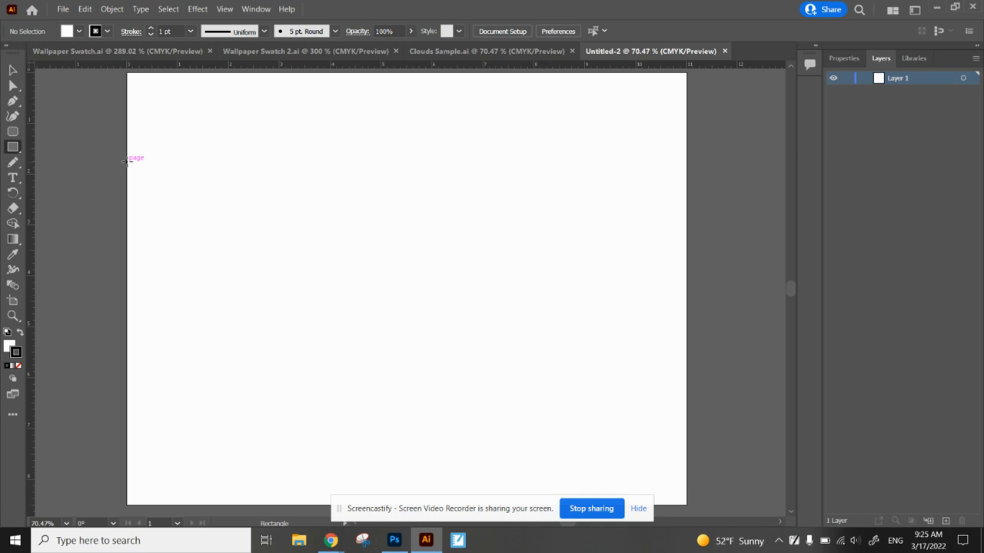
pyautogui.doubleClick(12, 349)
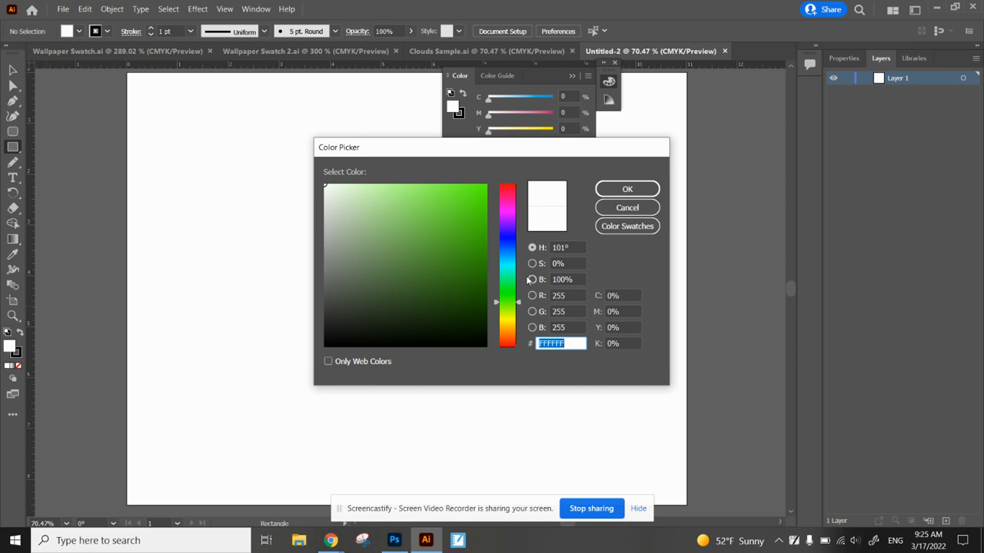
pyautogui.click(506, 259)
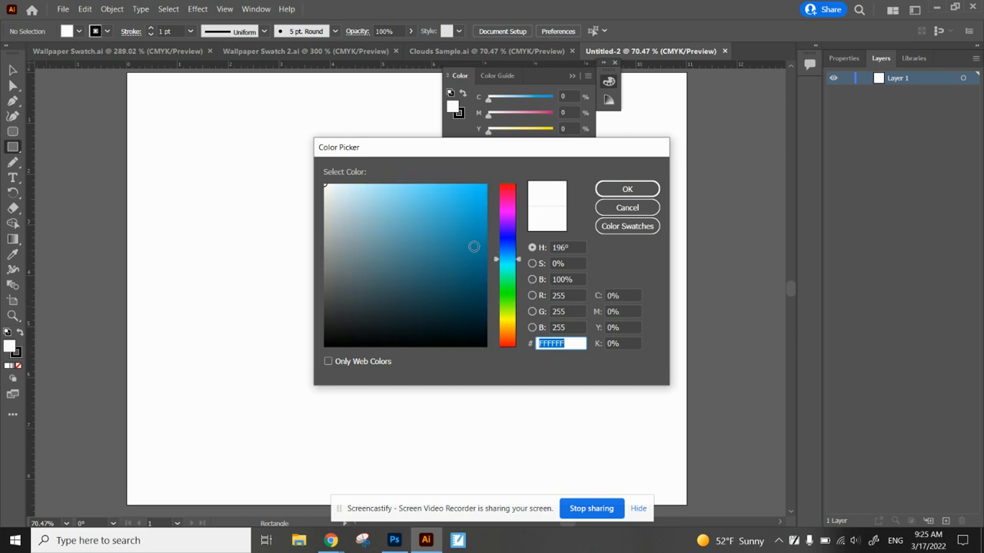
pyautogui.click(451, 235)
pyautogui.click(635, 193)
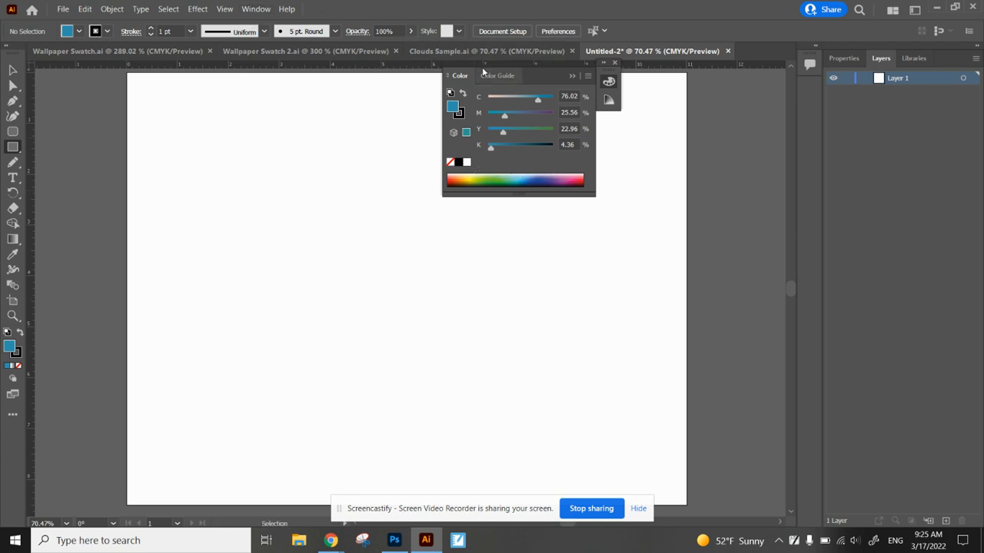
pyautogui.moveTo(504, 114); pyautogui.dragTo(501, 114)
# - Set the fill to a bright sky-blue swatch and the stroke to None, collapsing the Swatches and Color panels
pyautogui.click(254, 10)
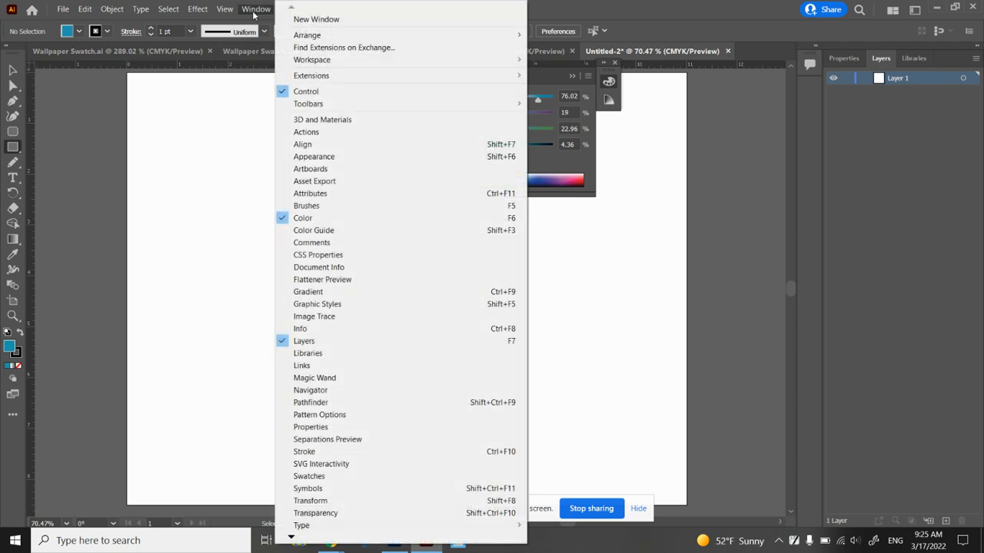
pyautogui.click(327, 477)
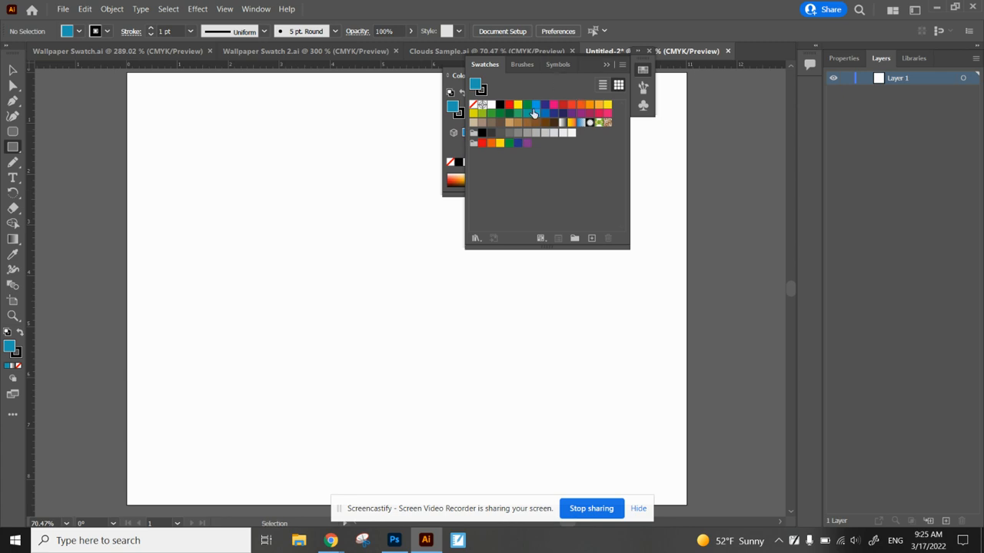
pyautogui.click(535, 115)
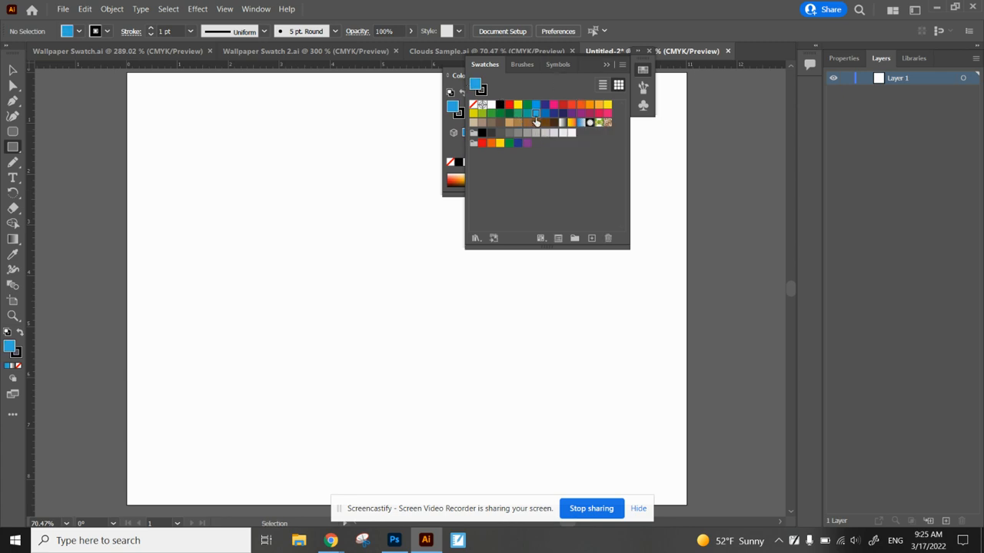
pyautogui.click(484, 93)
pyautogui.click(473, 104)
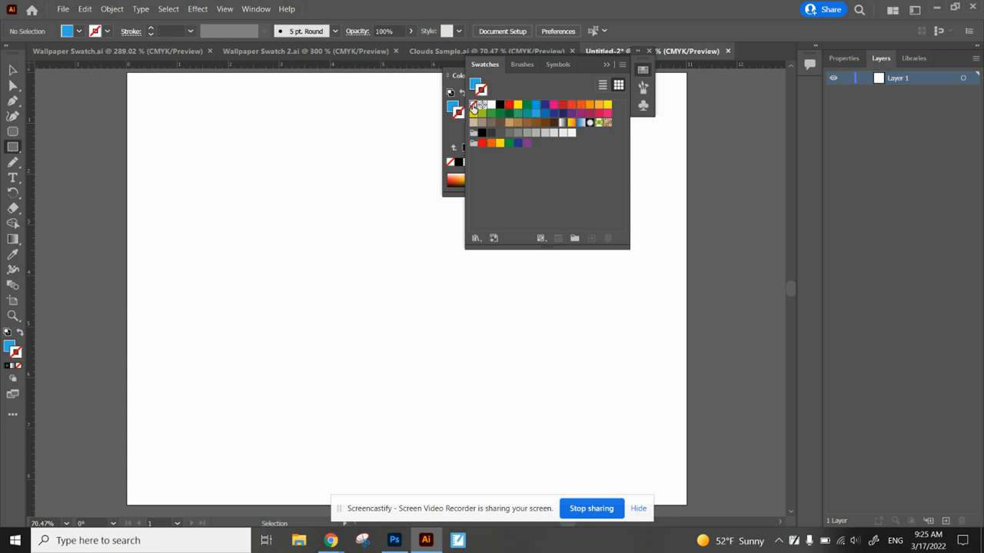
pyautogui.click(606, 65)
pyautogui.click(570, 76)
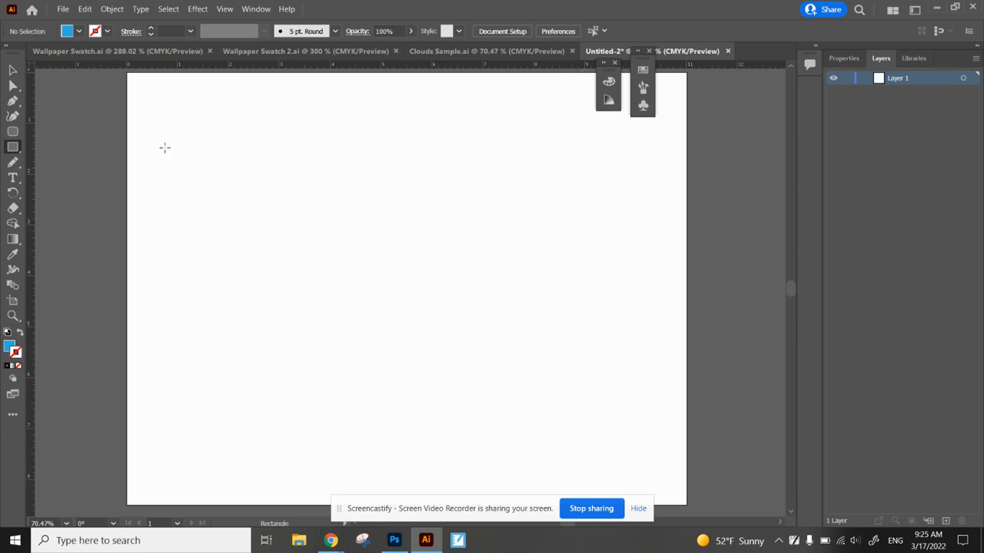
# - Draw a blue background rectangle that covers the whole artboard and extends slightly past all its edges
pyautogui.hotkey('ctrl', '-')
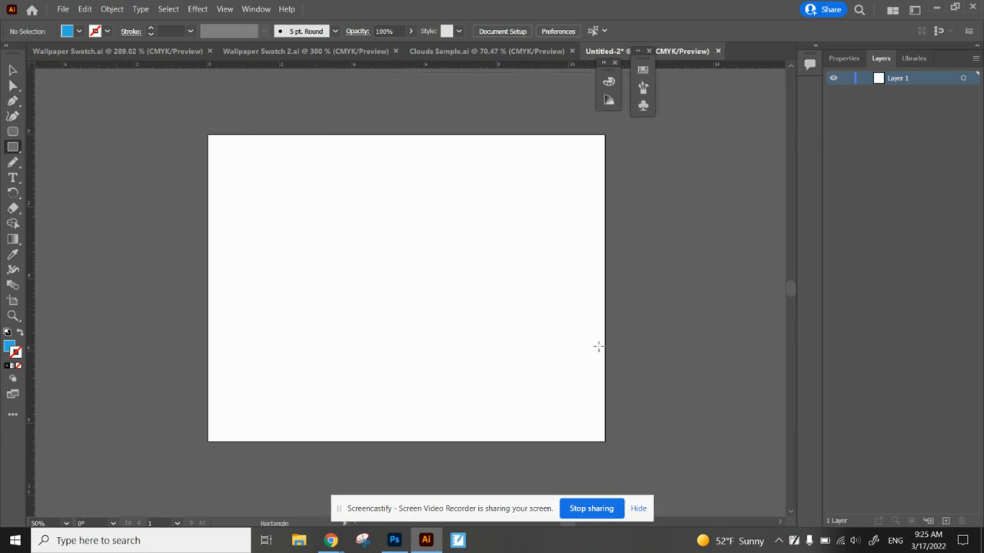
pyautogui.moveTo(637, 420); pyautogui.dragTo(624, 456)
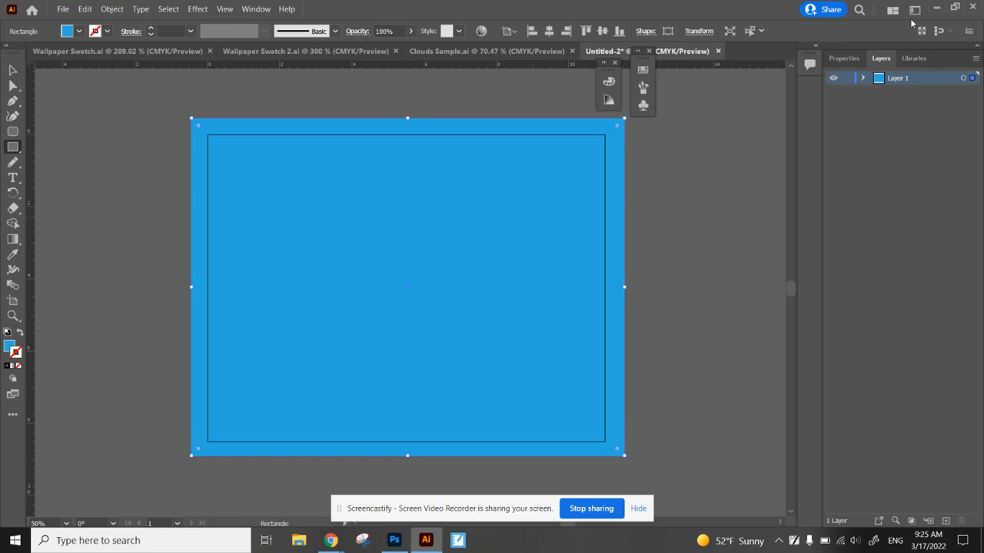
# - Lock Layer 1 with the background rectangle and add a new layer above it
pyautogui.click(259, 8)
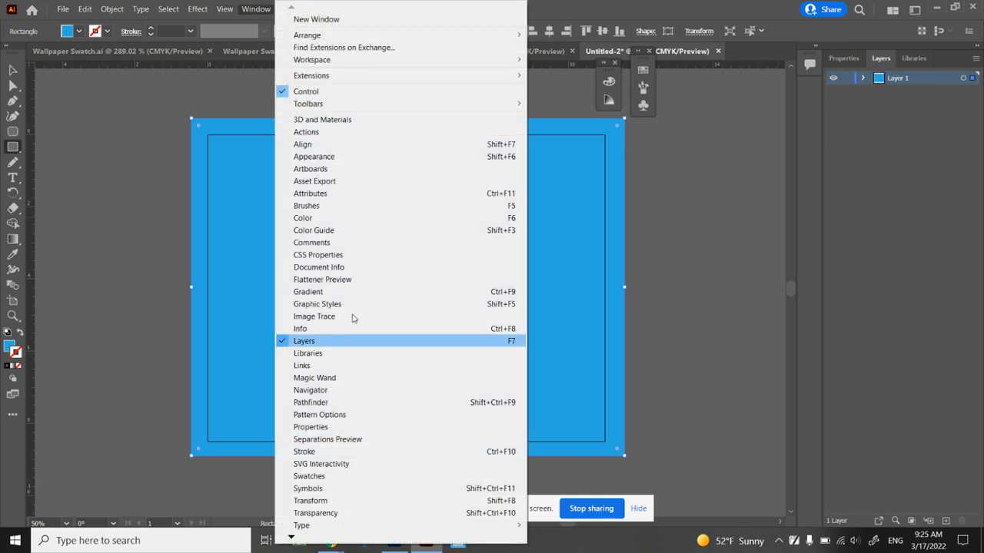
pyautogui.click(619, 5)
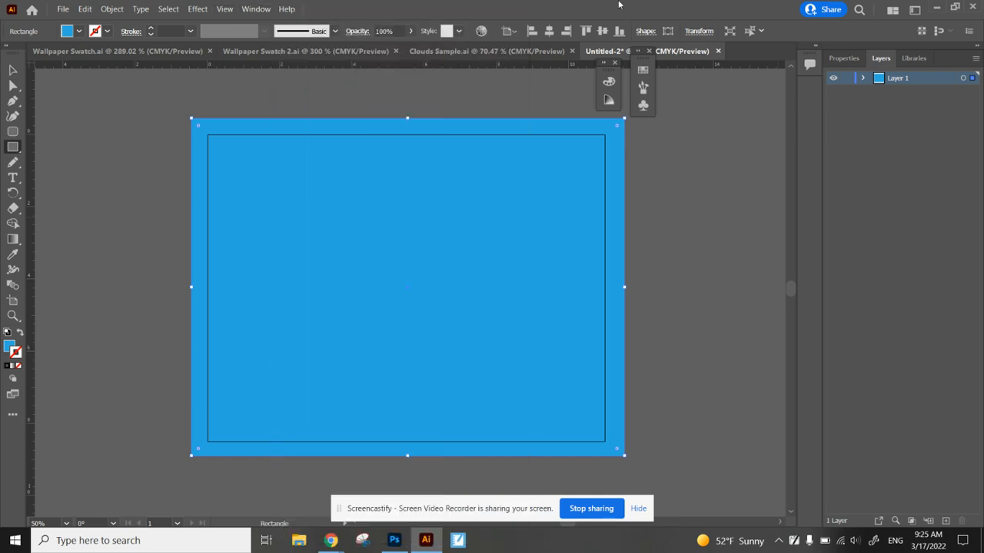
pyautogui.click(846, 82)
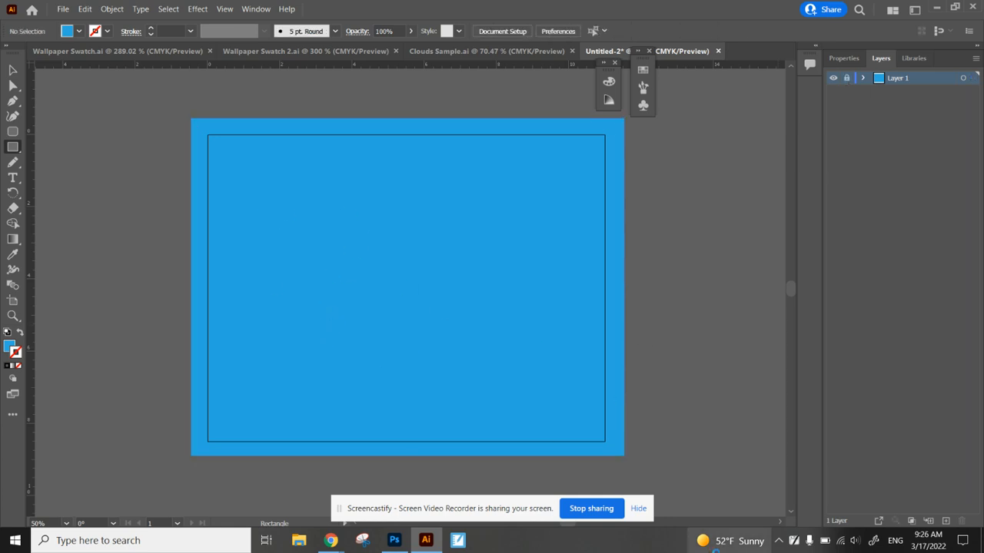
pyautogui.click(946, 523)
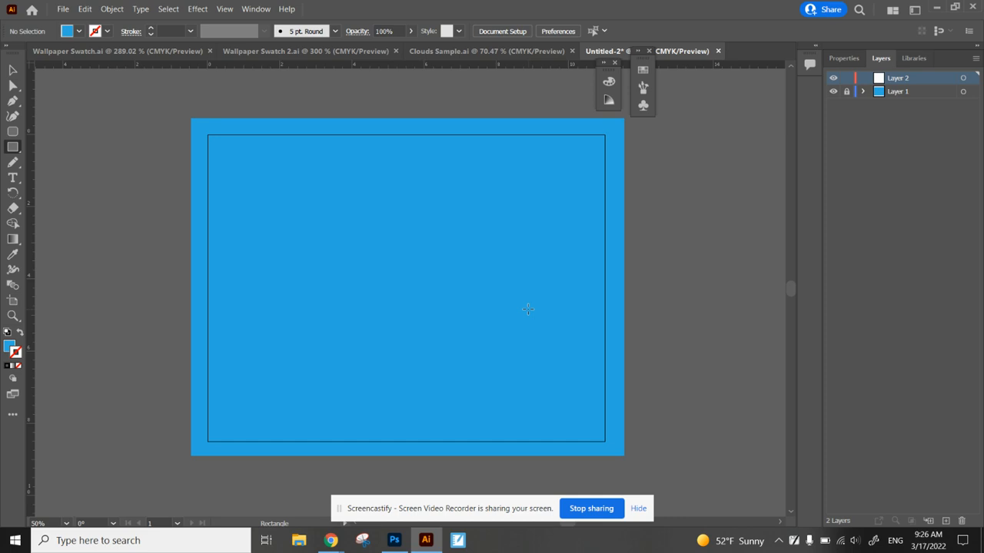
# - Activate the Ellipse tool and bring up the Clouds Sample document as a reference for the cloud shapes
pyautogui.click(15, 148)
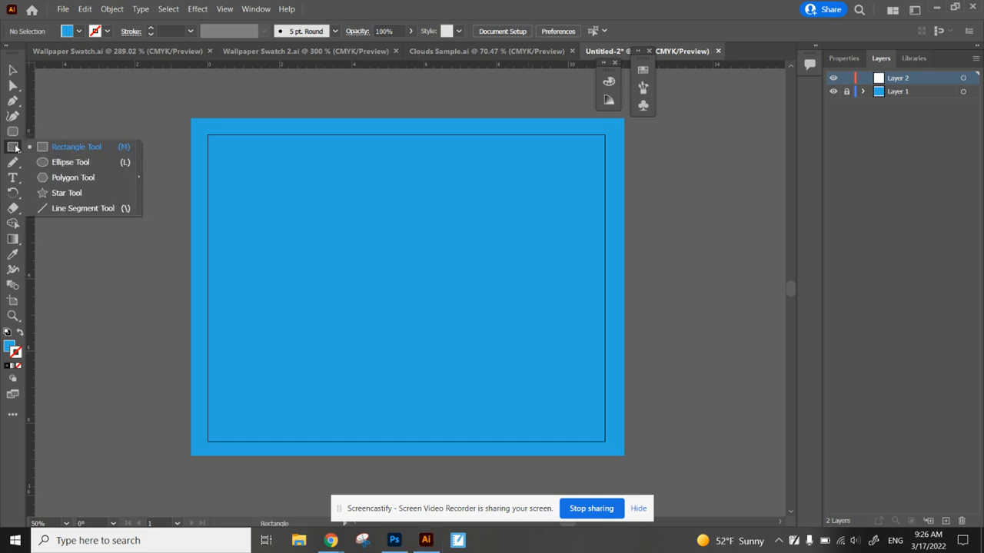
pyautogui.click(48, 164)
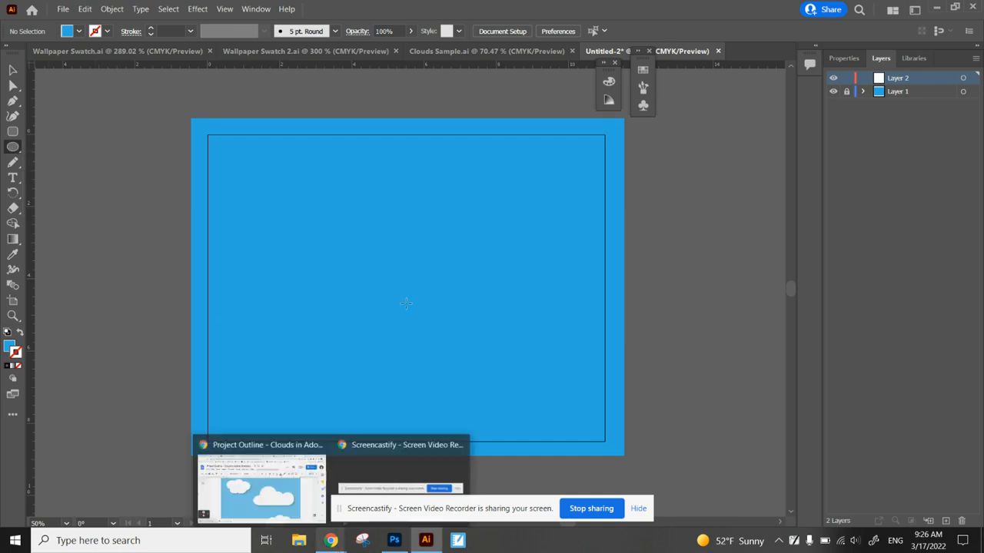
pyautogui.click(492, 50)
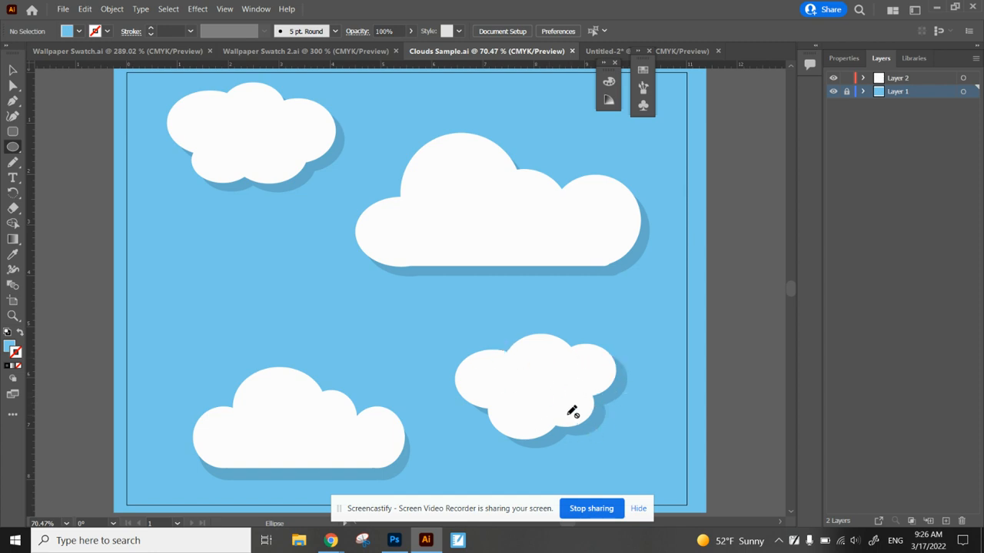
# - Return to the untitled document and set the fill to white, collapsing the Color panel
pyautogui.click(679, 50)
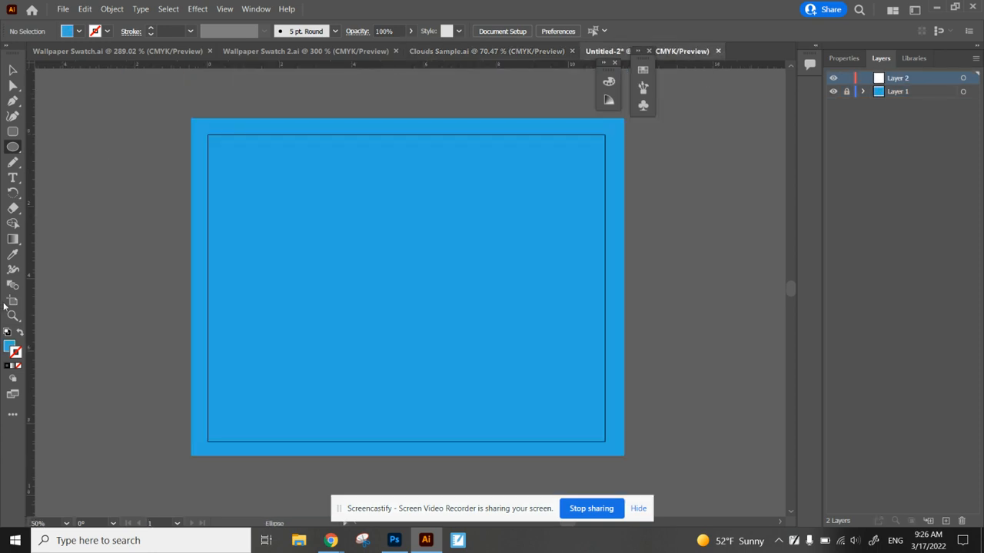
pyautogui.click(9, 348)
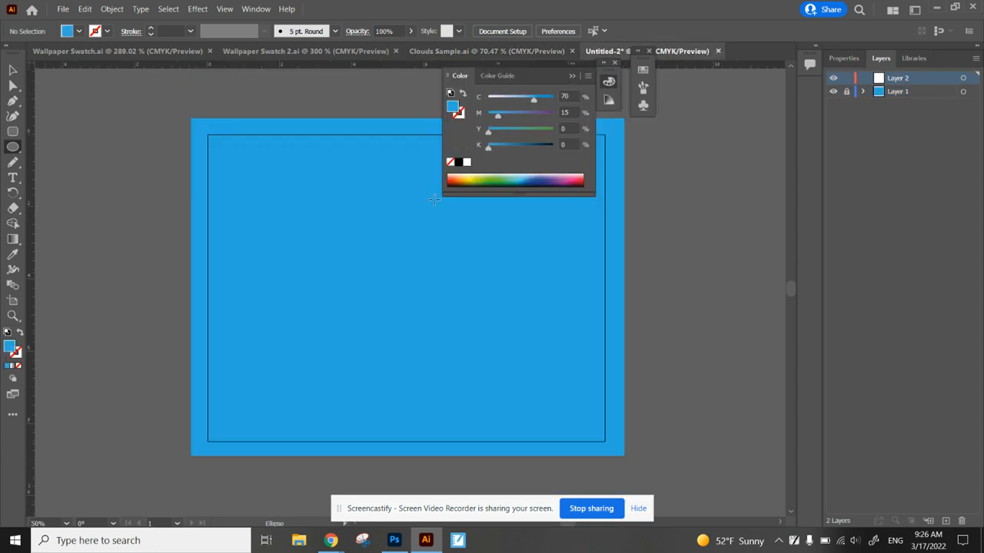
pyautogui.click(466, 162)
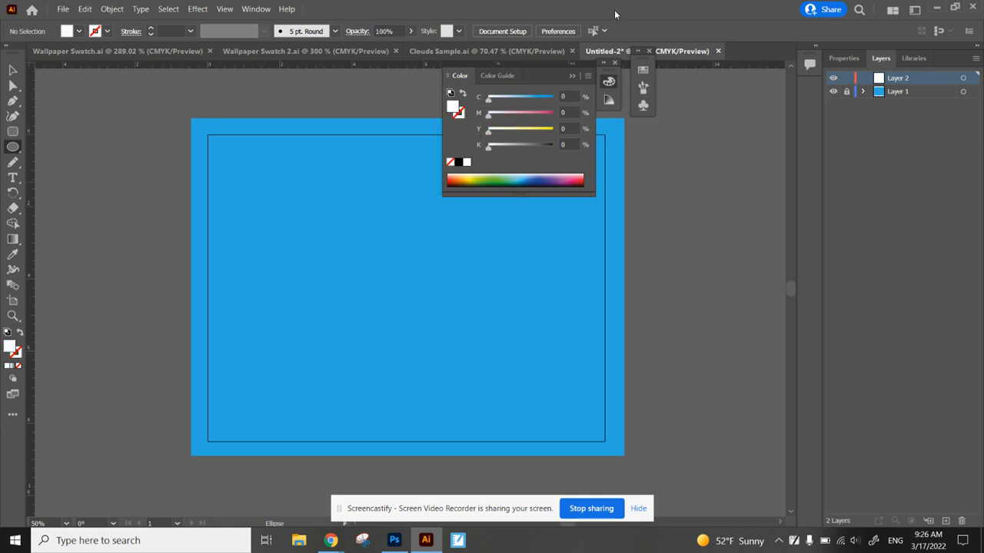
pyautogui.click(572, 76)
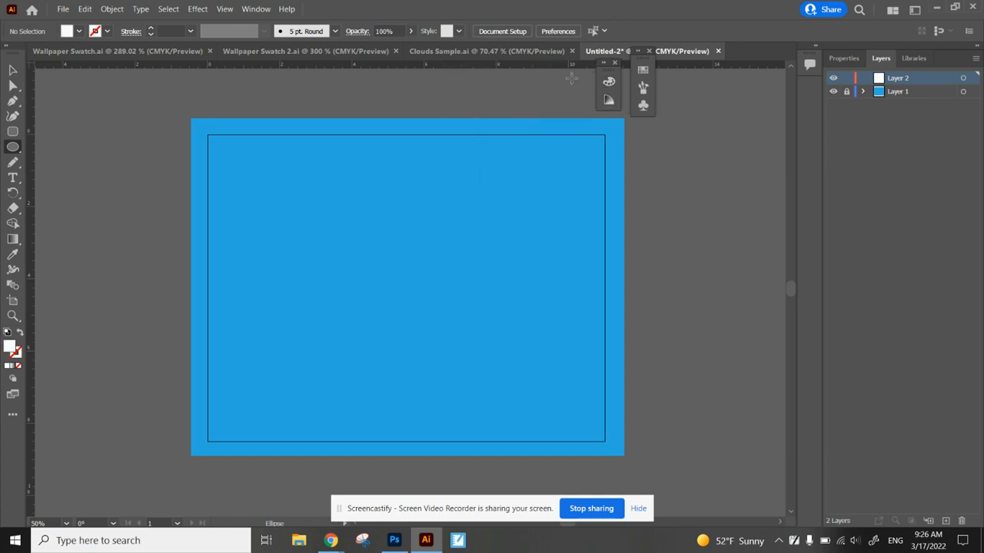
# - Draw five overlapping white ellipses, about 1.5 to 2.1 in wide, forming a puffy cloud in the artboard's upper-left area
pyautogui.moveTo(274, 199); pyautogui.dragTo(341, 242)
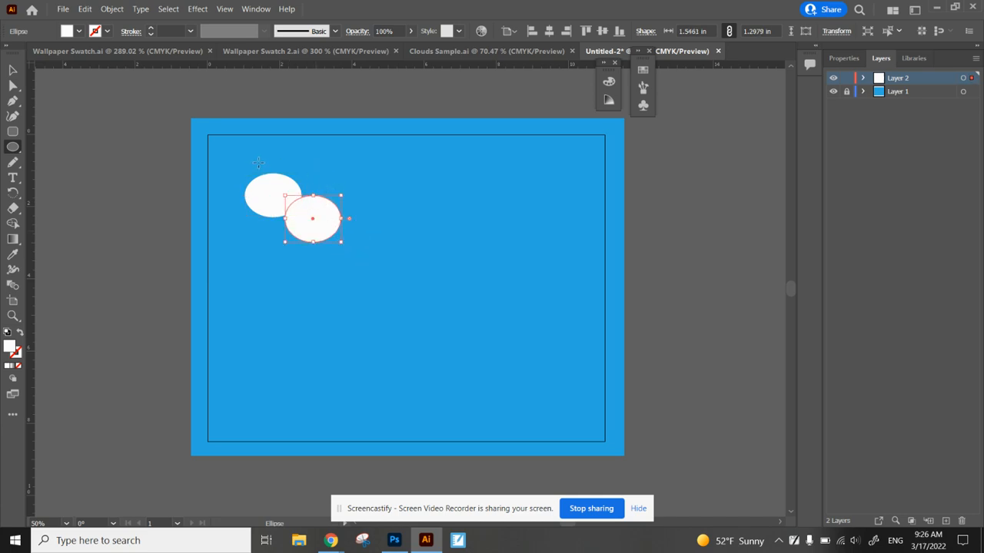
pyautogui.moveTo(263, 159); pyautogui.dragTo(335, 208)
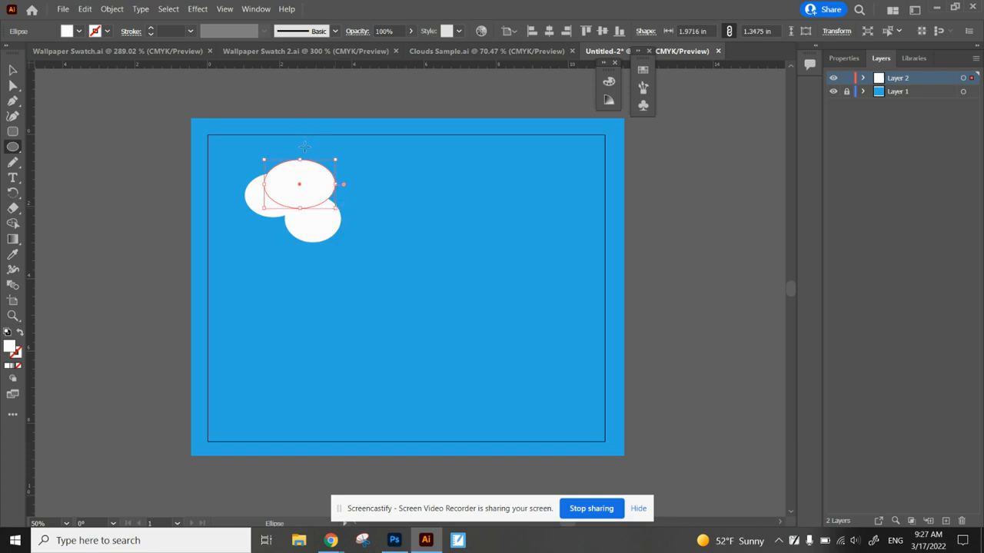
pyautogui.moveTo(301, 151); pyautogui.dragTo(375, 202)
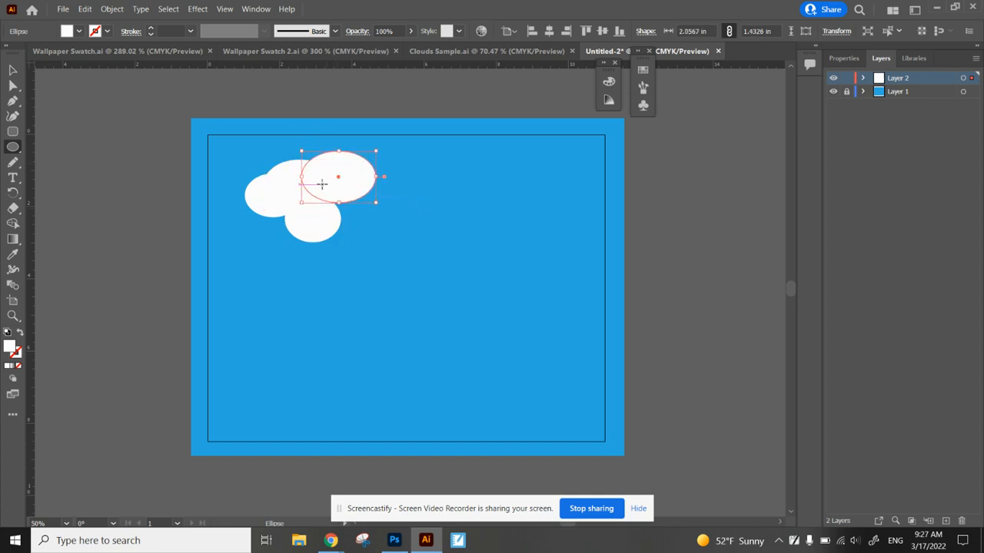
pyautogui.moveTo(319, 176); pyautogui.dragTo(375, 223)
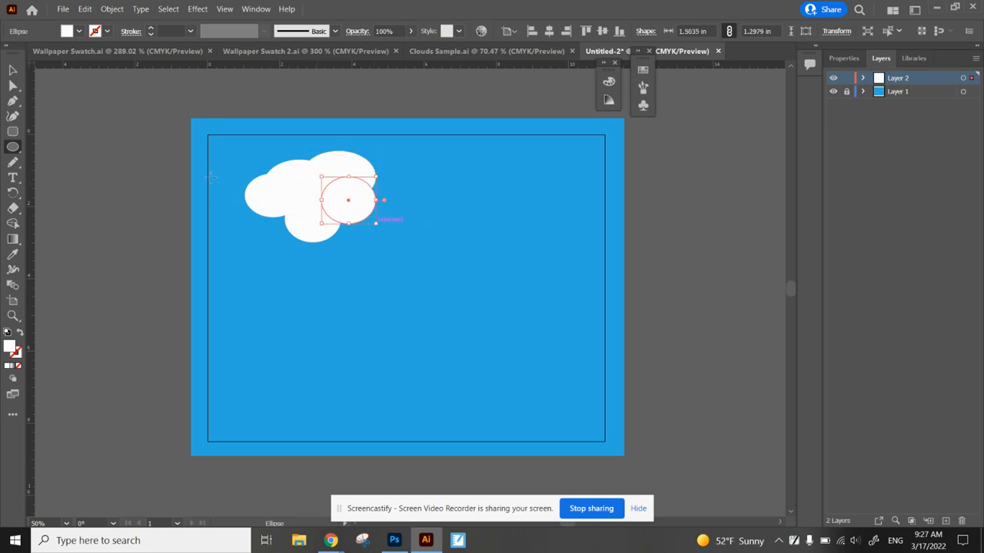
# - Shift the cloud's top-left ellipse up and its bottom ellipse up and left, and reduce the upper-right ellipse's height to about 1.3 in
pyautogui.click(13, 70)
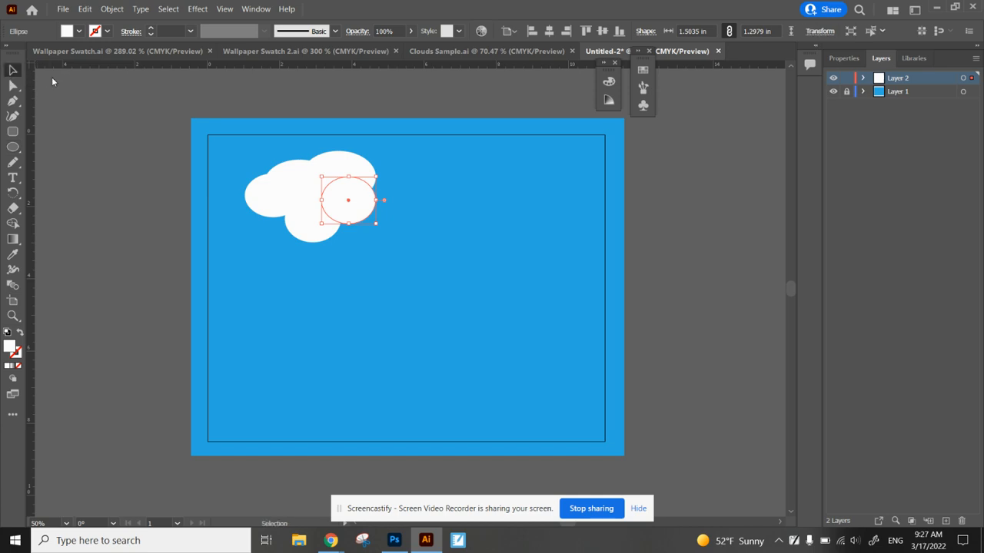
pyautogui.click(290, 167)
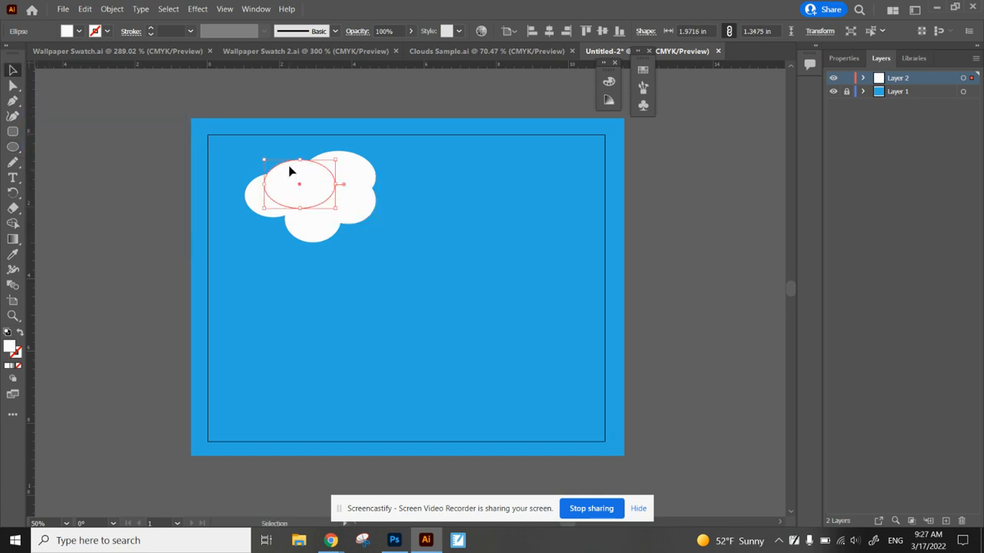
pyautogui.moveTo(289, 165); pyautogui.dragTo(287, 160)
pyautogui.moveTo(319, 230)
pyautogui.mouseDown()
pyautogui.moveTo(315, 220)
pyautogui.moveTo(305, 234)
pyautogui.mouseUp()
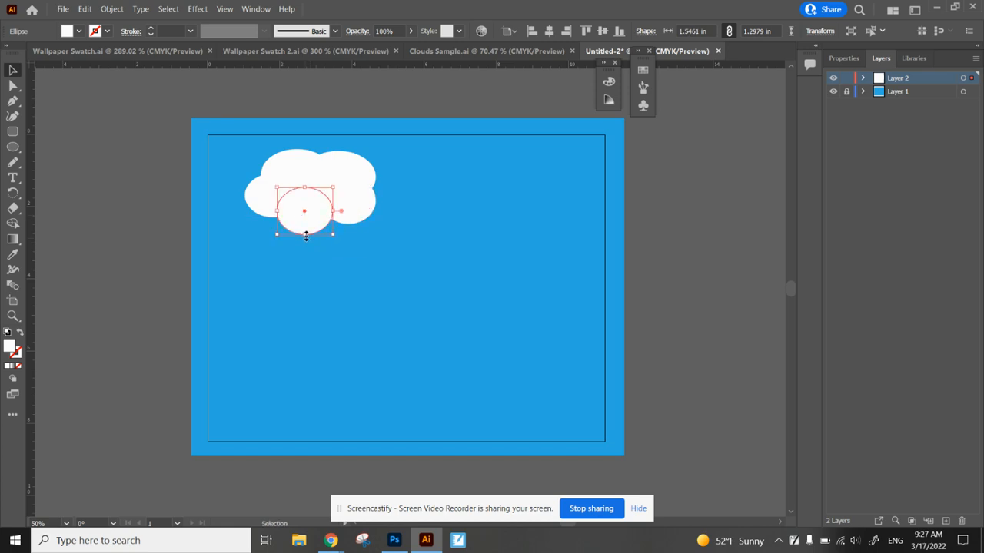
pyautogui.click(350, 176)
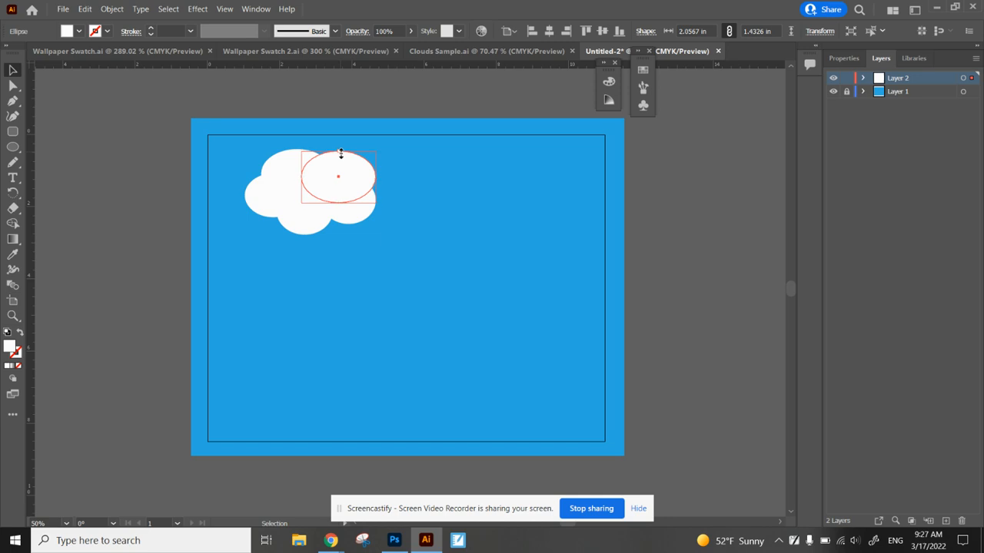
pyautogui.moveTo(340, 153); pyautogui.dragTo(341, 157)
pyautogui.click(414, 166)
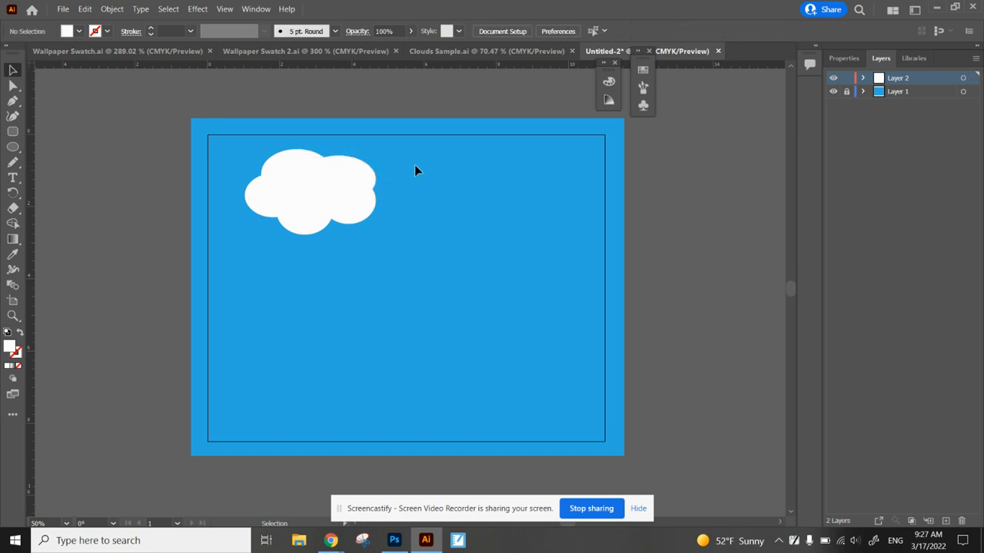
# - Nudge the cloud's upper-right ellipse slightly left and rotate it slightly counterclockwise
pyautogui.click(358, 175)
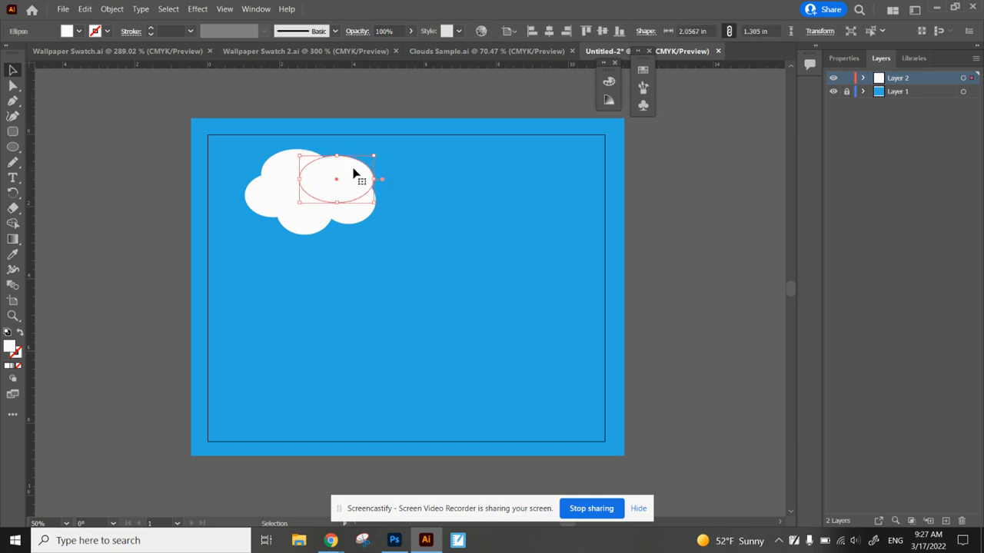
pyautogui.press('Left')
pyautogui.press('Left')
pyautogui.press('Left')
pyautogui.press('Left')
pyautogui.press('Left')
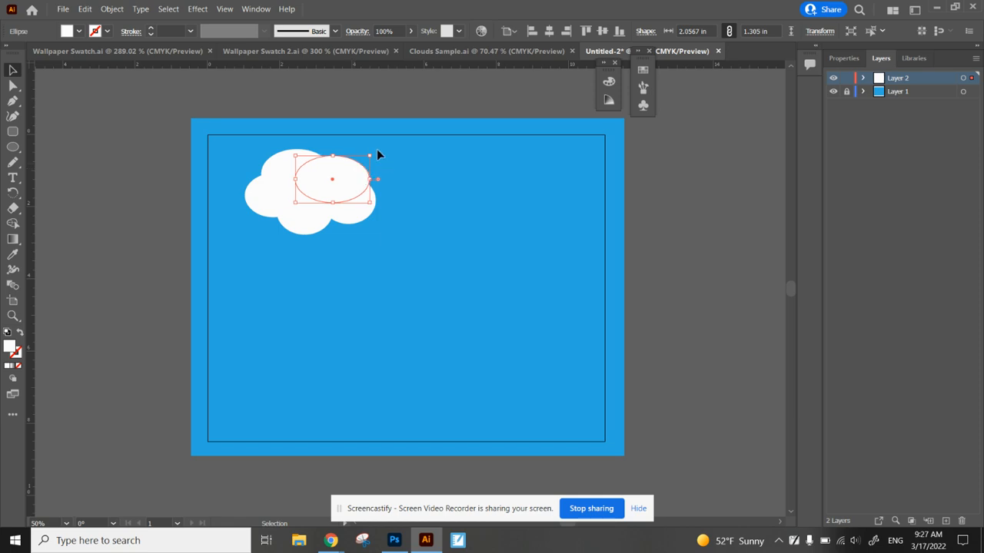
pyautogui.click(377, 154)
pyautogui.click(365, 176)
pyautogui.moveTo(379, 156); pyautogui.dragTo(372, 144)
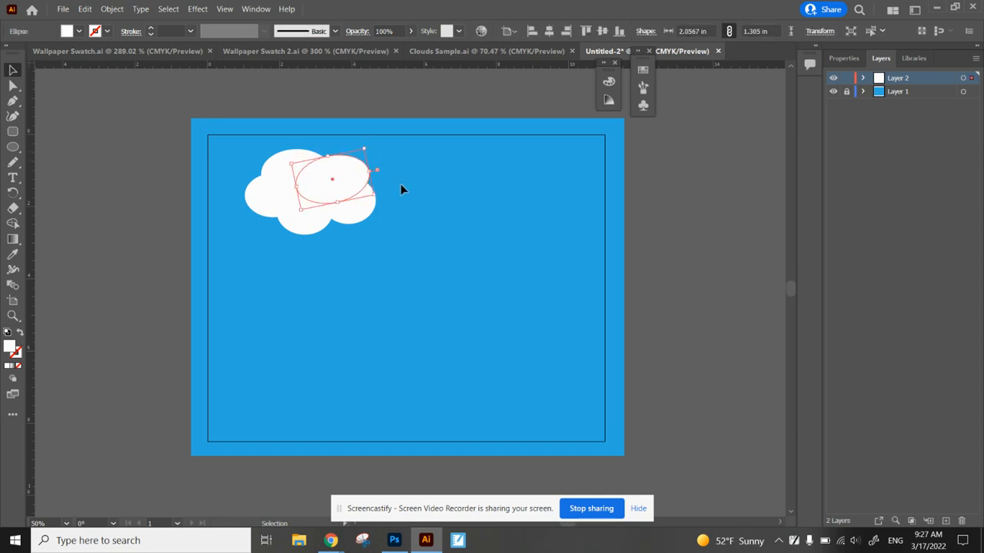
pyautogui.click(401, 187)
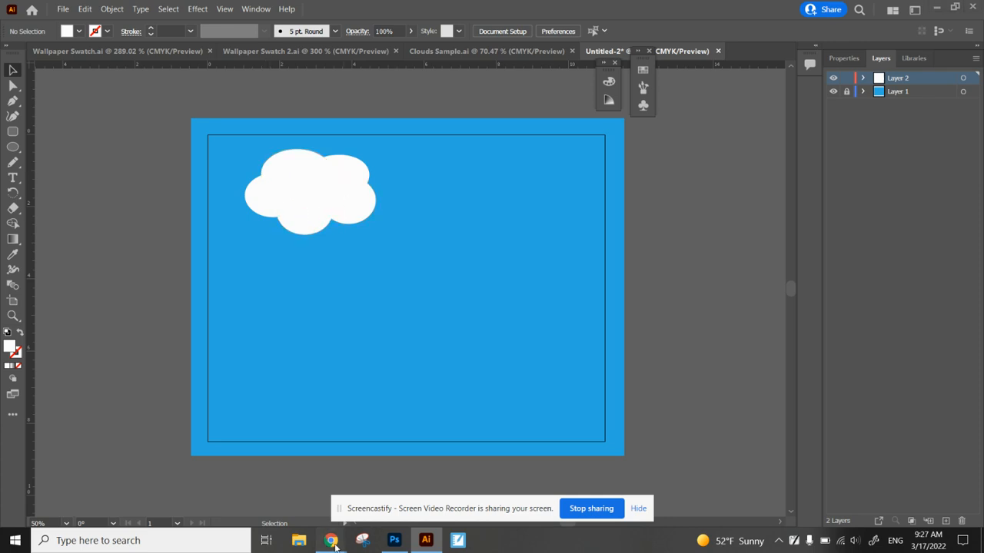
# - Switch to the Project Outline document in Chrome to read how to make the cloud one shape, and return to Illustrator
pyautogui.moveTo(330, 540)
pyautogui.click(260, 469)
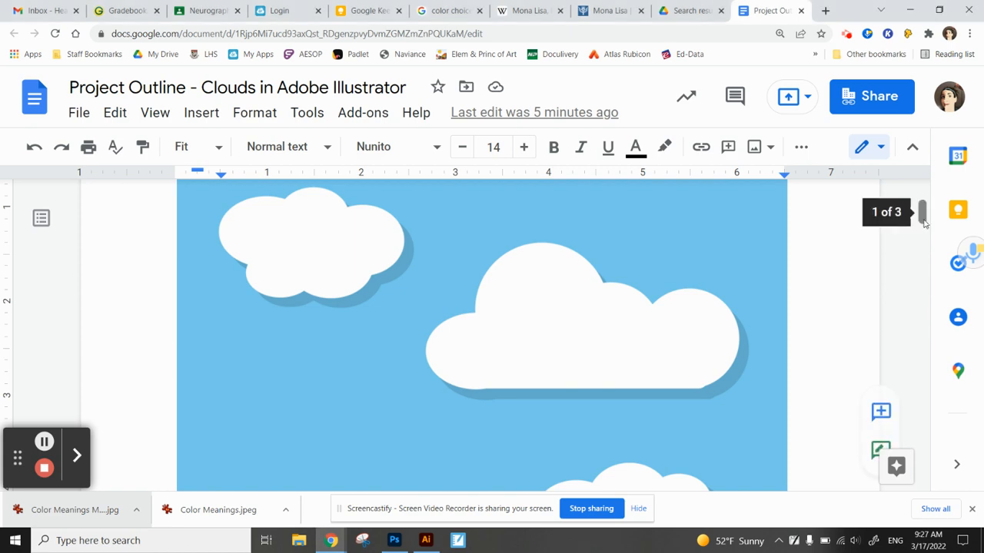
pyautogui.moveTo(922, 219); pyautogui.dragTo(925, 356)
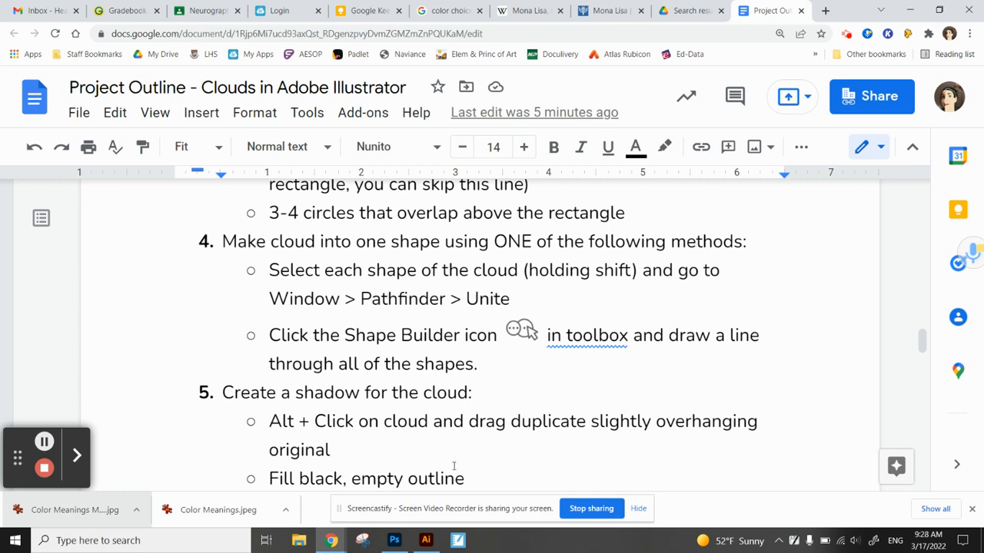
pyautogui.click(426, 540)
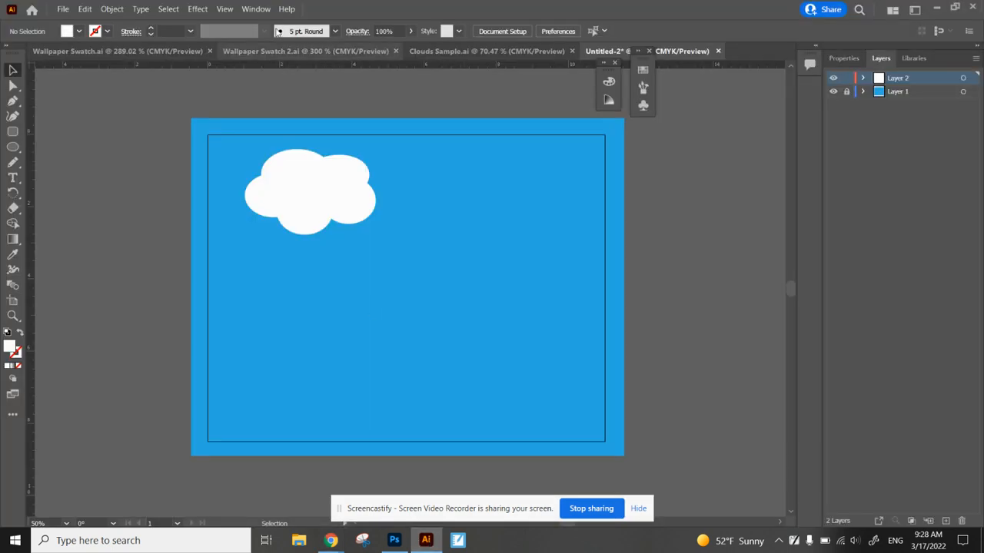
# - Merge the first cloud's five ellipses into one shape with Pathfinder's Unite mode
pyautogui.click(257, 9)
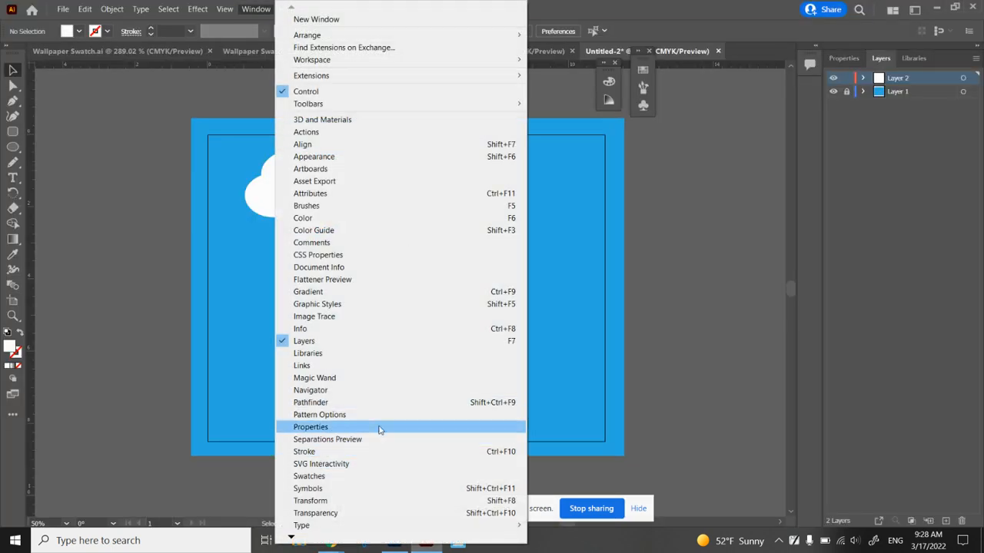
pyautogui.click(368, 402)
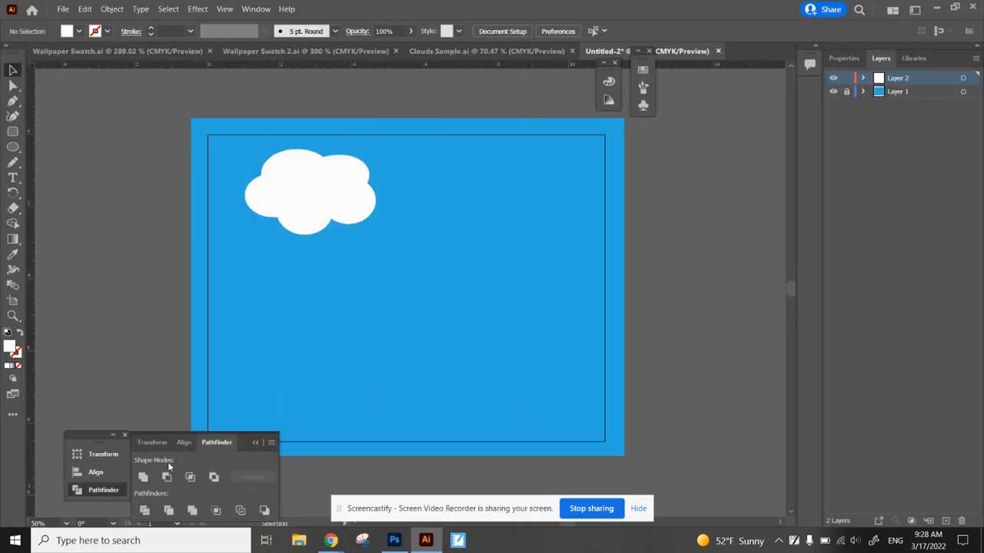
pyautogui.click(293, 175)
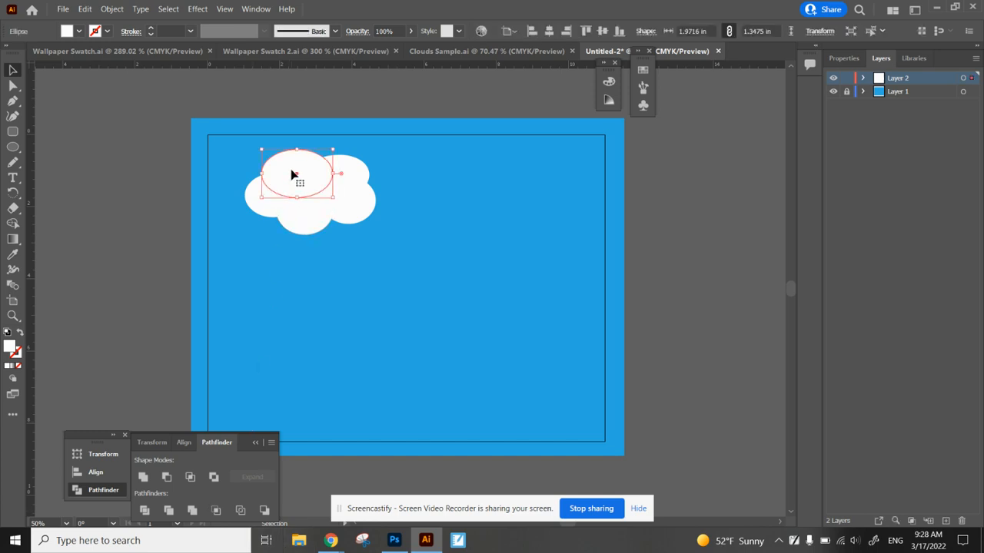
pyautogui.keyDown('shift'); pyautogui.click(272, 213); pyautogui.keyUp('shift')
pyautogui.keyDown('shift'); pyautogui.click(310, 230); pyautogui.keyUp('shift')
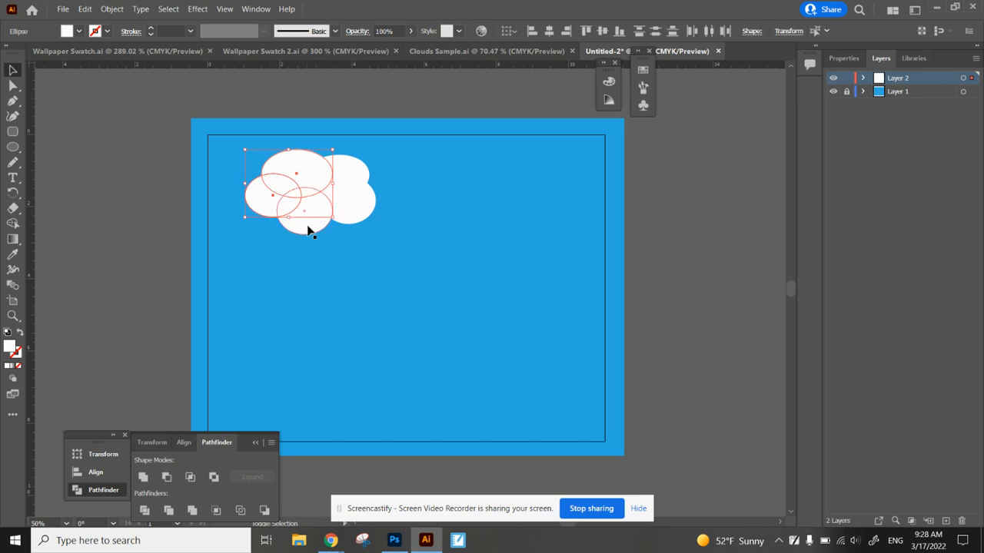
pyautogui.keyDown('shift'); pyautogui.click(350, 205); pyautogui.keyUp('shift')
pyautogui.keyDown('shift'); pyautogui.click(347, 169); pyautogui.keyUp('shift')
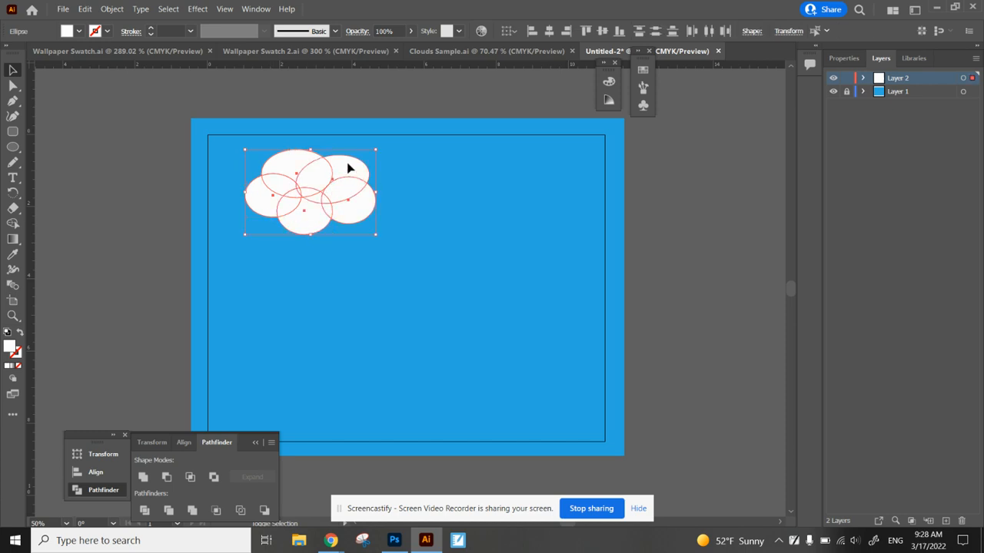
pyautogui.click(142, 478)
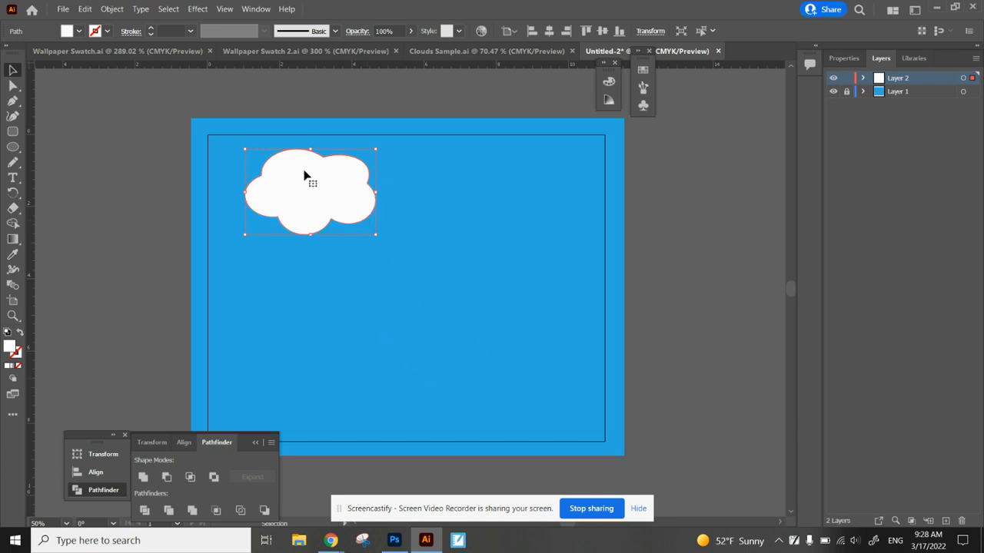
pyautogui.click(435, 374)
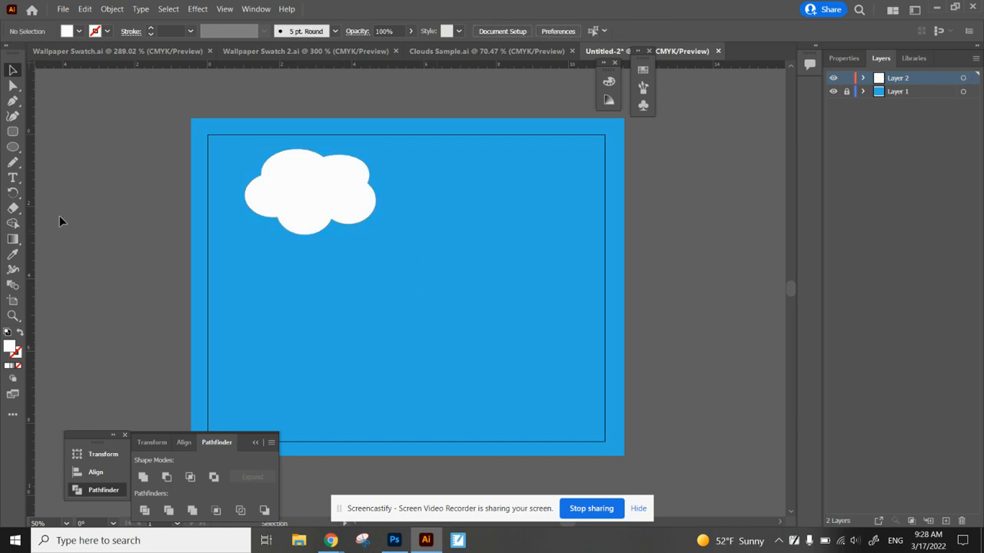
# - Draw a second cloud from five overlapping white ellipses, about 1.7 to 2.1 in wide, in the artboard's lower-right area
pyautogui.click(13, 147)
pyautogui.moveTo(416, 321)
pyautogui.mouseDown()
pyautogui.moveTo(458, 366)
pyautogui.moveTo(487, 368)
pyautogui.moveTo(538, 408)
pyautogui.moveTo(545, 399)
pyautogui.mouseUp()
pyautogui.moveTo(504, 321)
pyautogui.mouseDown()
pyautogui.moveTo(538, 375)
pyautogui.moveTo(578, 375)
pyautogui.moveTo(569, 367)
pyautogui.mouseUp()
pyautogui.moveTo(436, 303); pyautogui.dragTo(500, 358)
pyautogui.moveTo(483, 287)
pyautogui.mouseDown()
pyautogui.moveTo(500, 327)
pyautogui.moveTo(544, 353)
pyautogui.mouseUp()
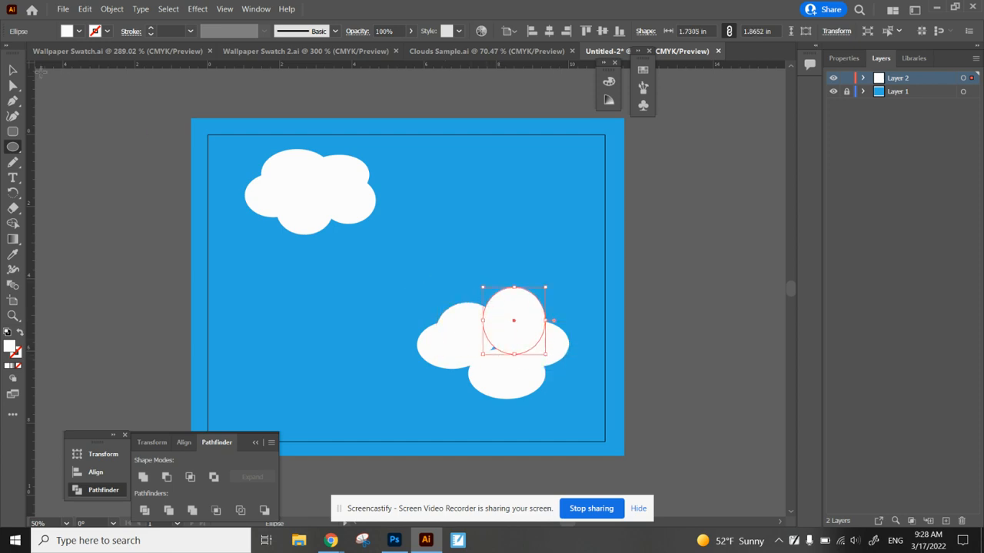
# - Lower the second cloud's upper-right ellipse slightly and shift its bottom ellipse up and left to balance the outline
pyautogui.press('v')
pyautogui.moveTo(519, 311); pyautogui.dragTo(490, 377)
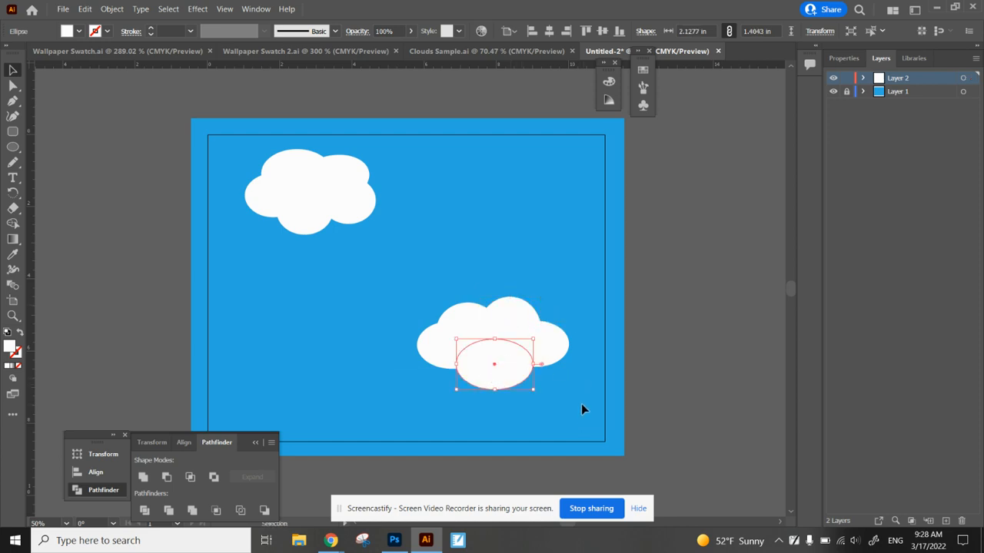
pyautogui.click(581, 404)
pyautogui.click(506, 331)
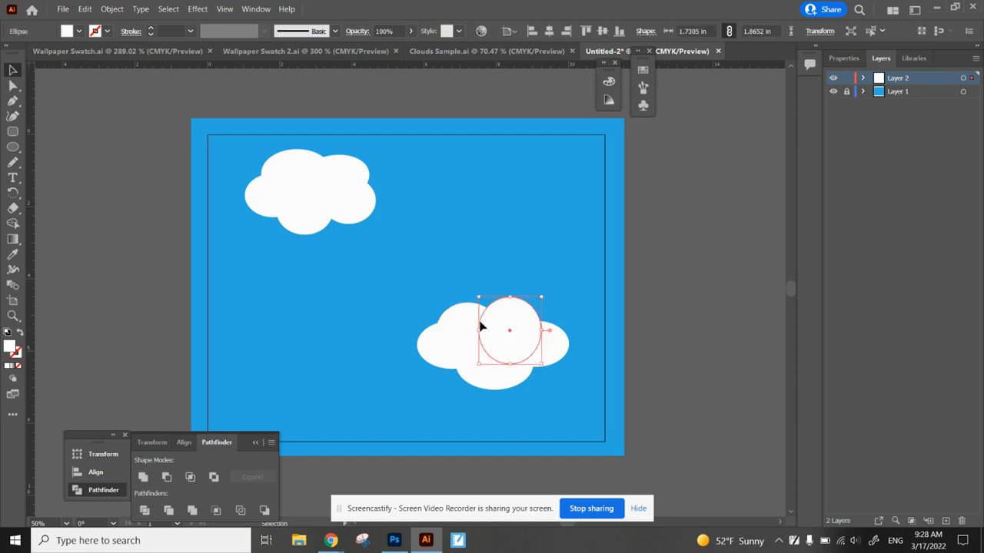
pyautogui.click(475, 328)
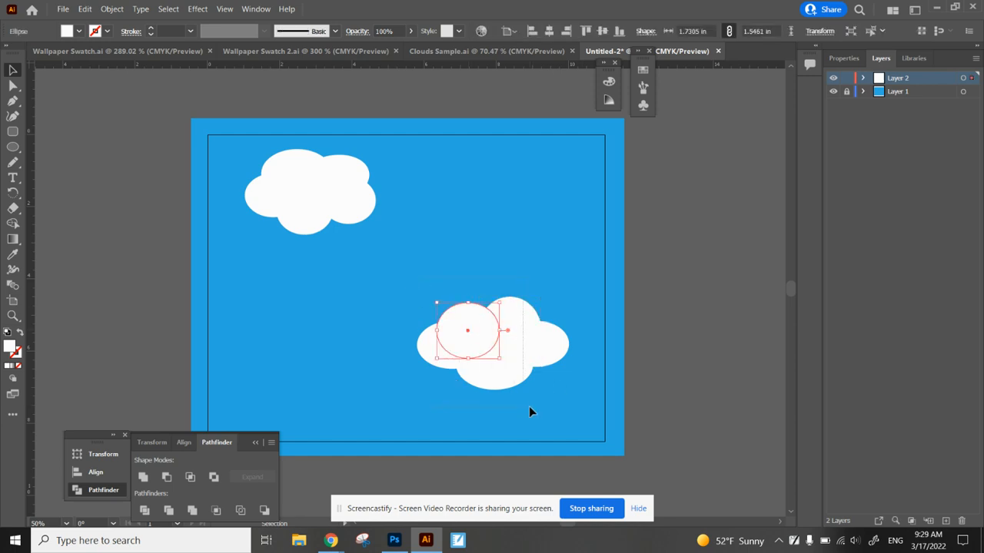
# - Unite the second cloud's five ellipses into one shape and move it slightly down and right
pyautogui.moveTo(528, 412); pyautogui.dragTo(571, 411)
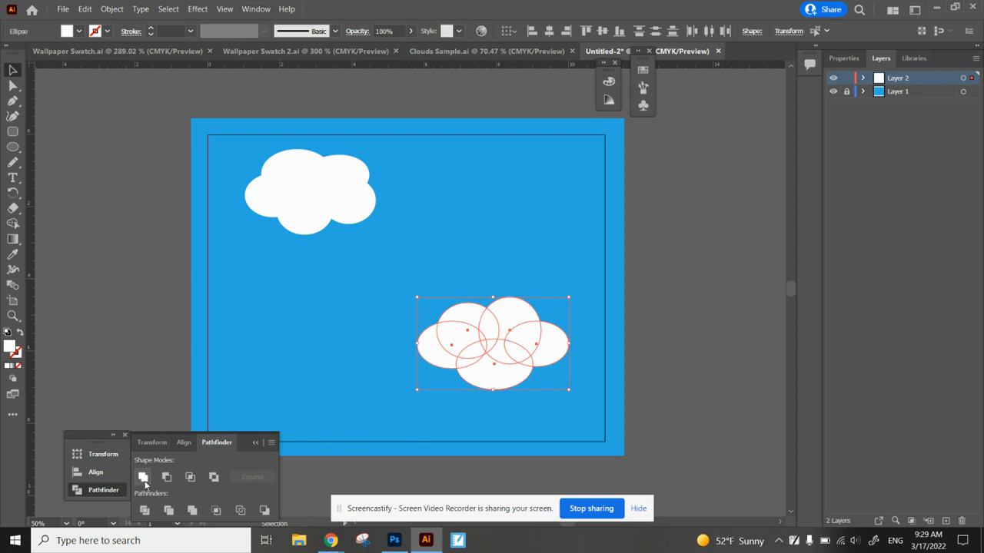
pyautogui.click(145, 481)
pyautogui.click(515, 253)
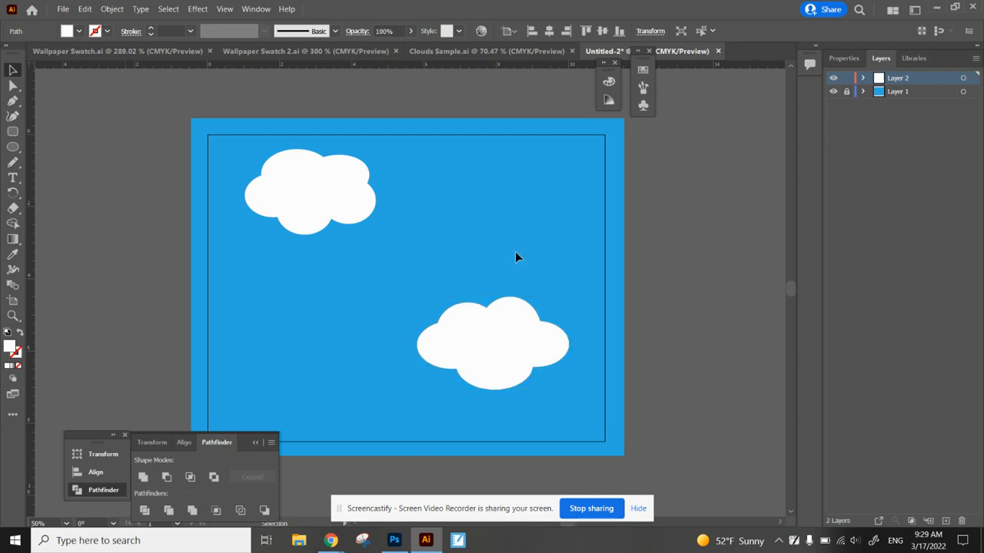
pyautogui.moveTo(521, 347); pyautogui.dragTo(511, 369)
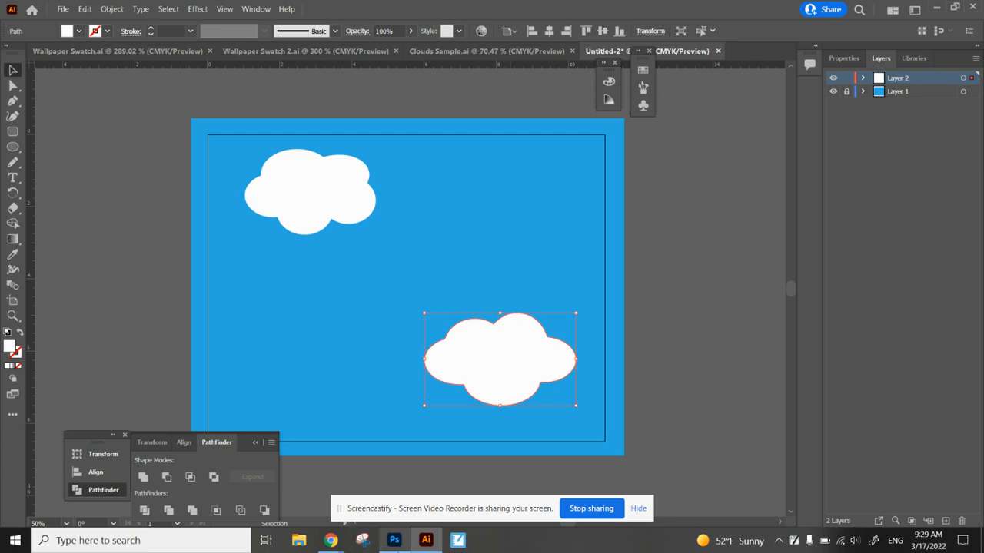
# - Check the flat-bottomed clouds in Clouds Sample, return to the untitled working document and clear the selection
pyautogui.click(505, 50)
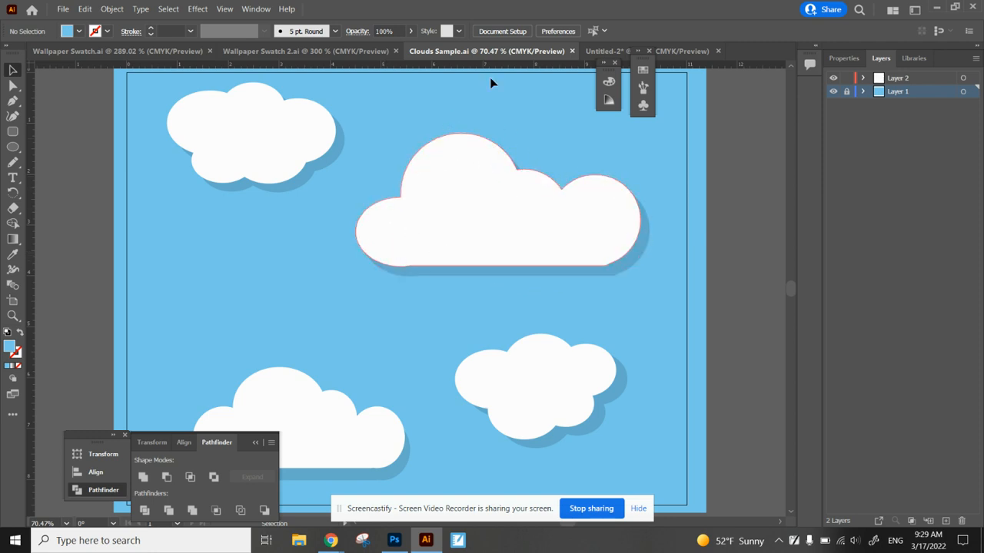
pyautogui.click(681, 51)
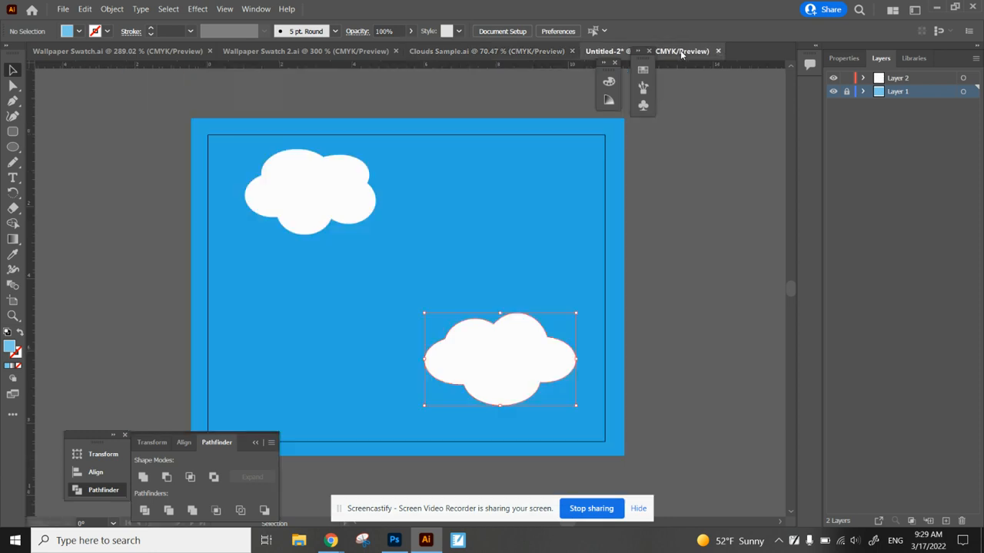
pyautogui.click(443, 258)
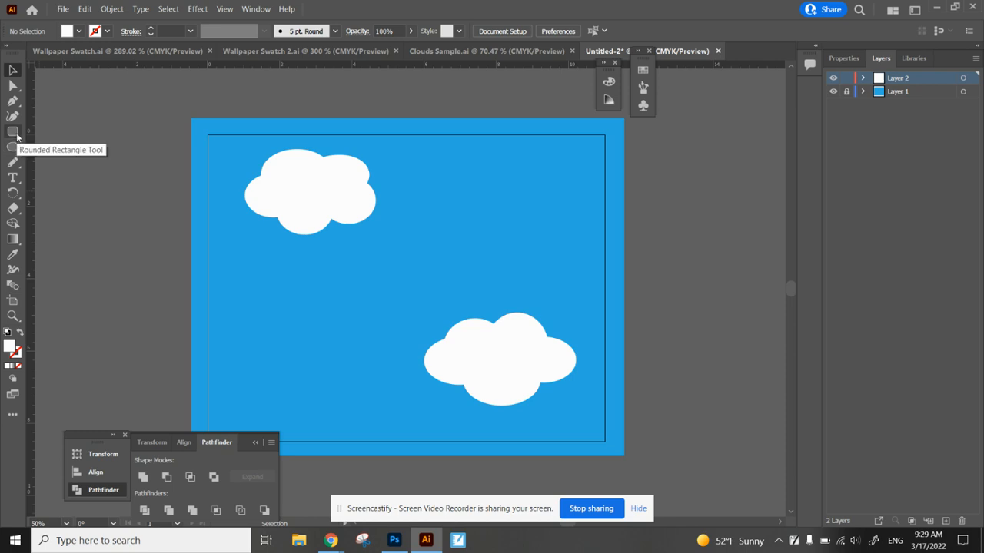
pyautogui.click(12, 416)
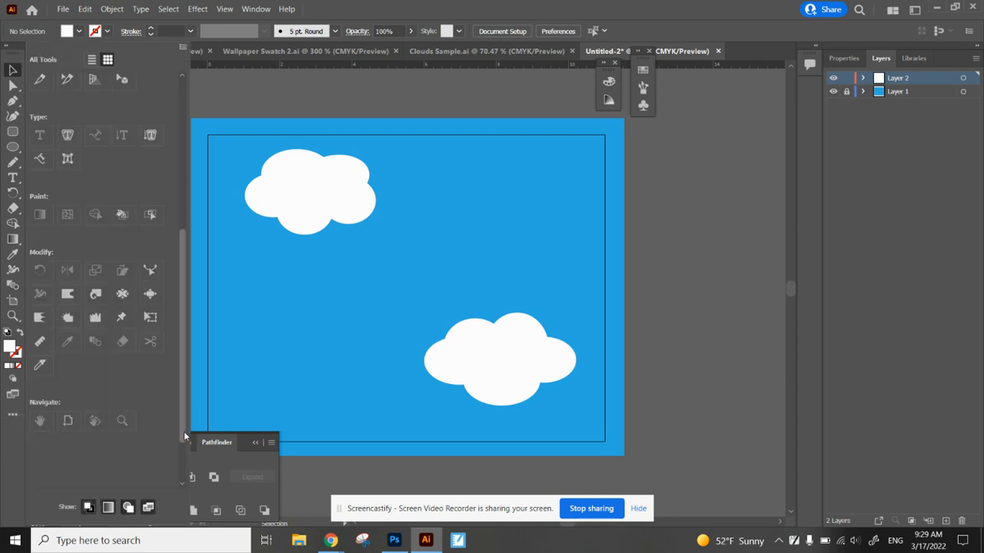
pyautogui.moveTo(180, 425); pyautogui.dragTo(156, 237)
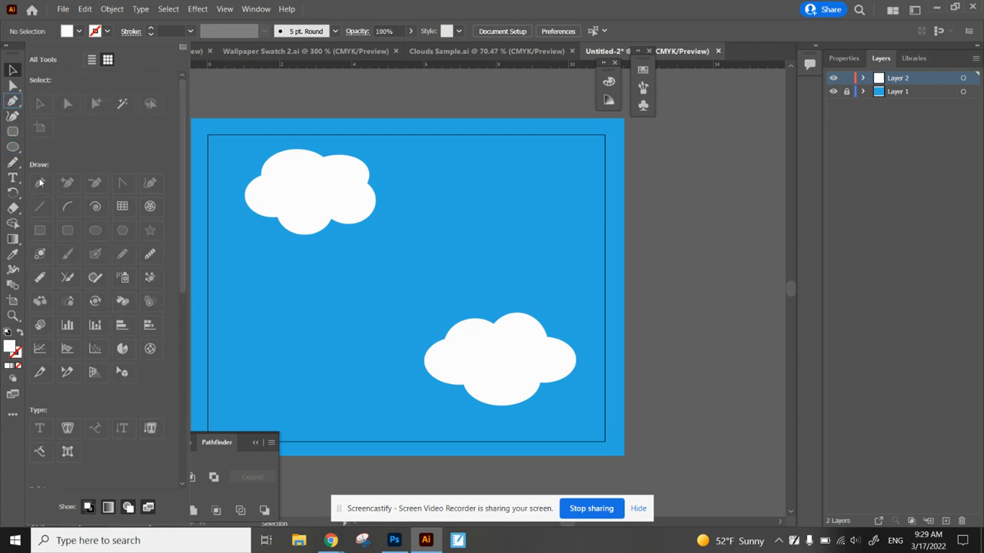
pyautogui.click(16, 135)
pyautogui.click(391, 4)
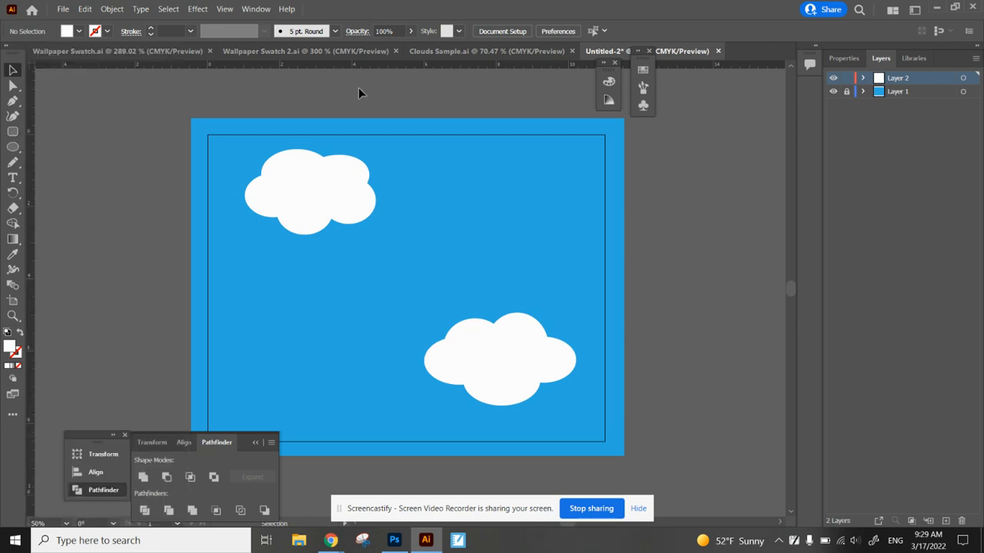
# - Draw a flat white rounded rectangle in the artboard's upper-right area, then overlap it with five ellipses about 0.95 to 1.86 in wide
pyautogui.click(11, 134)
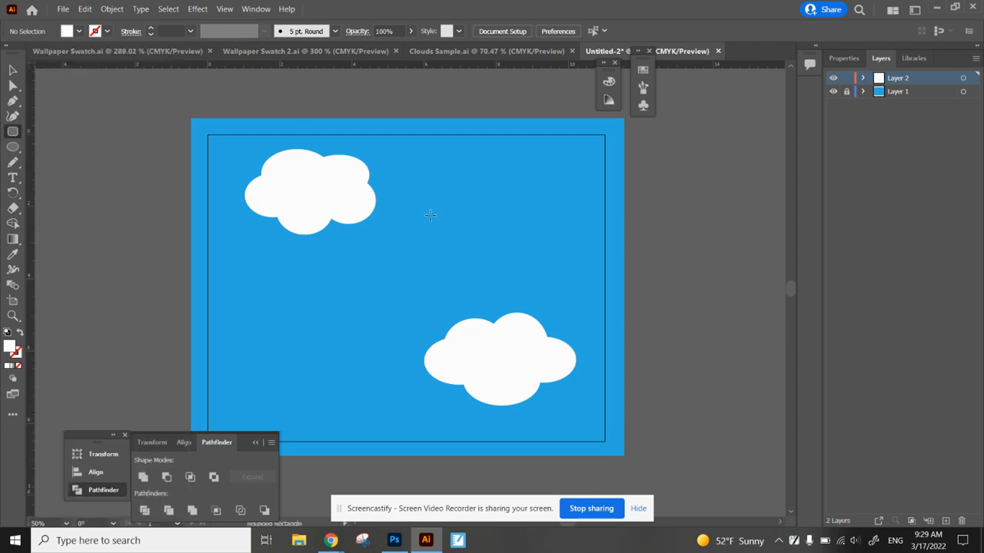
pyautogui.moveTo(427, 214); pyautogui.dragTo(577, 237)
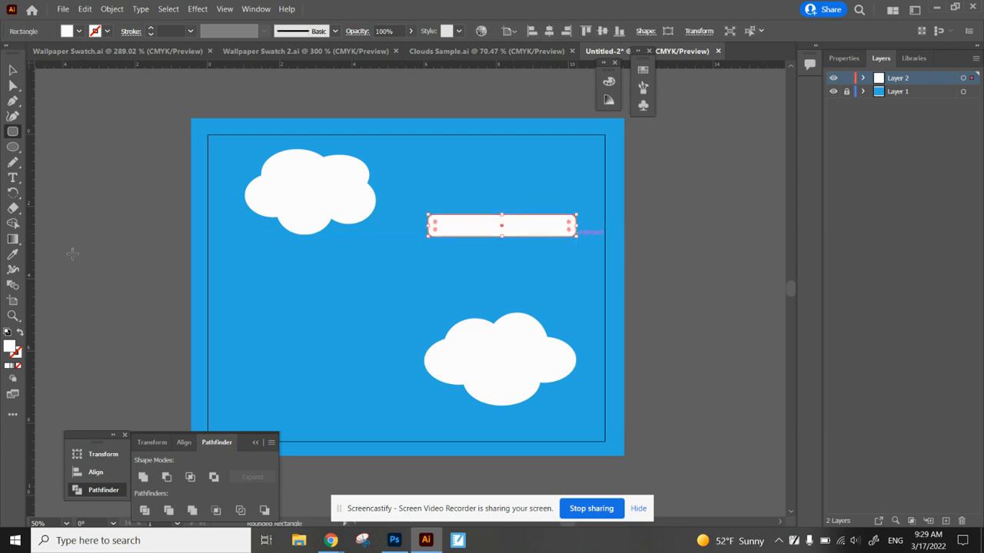
pyautogui.click(13, 146)
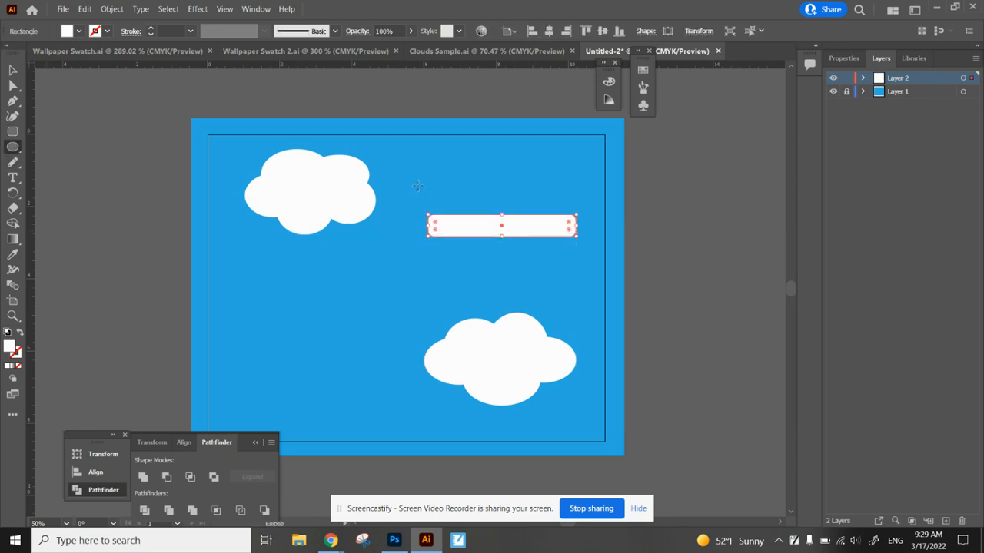
pyautogui.moveTo(410, 192); pyautogui.dragTo(479, 236)
pyautogui.moveTo(442, 170); pyautogui.dragTo(489, 213)
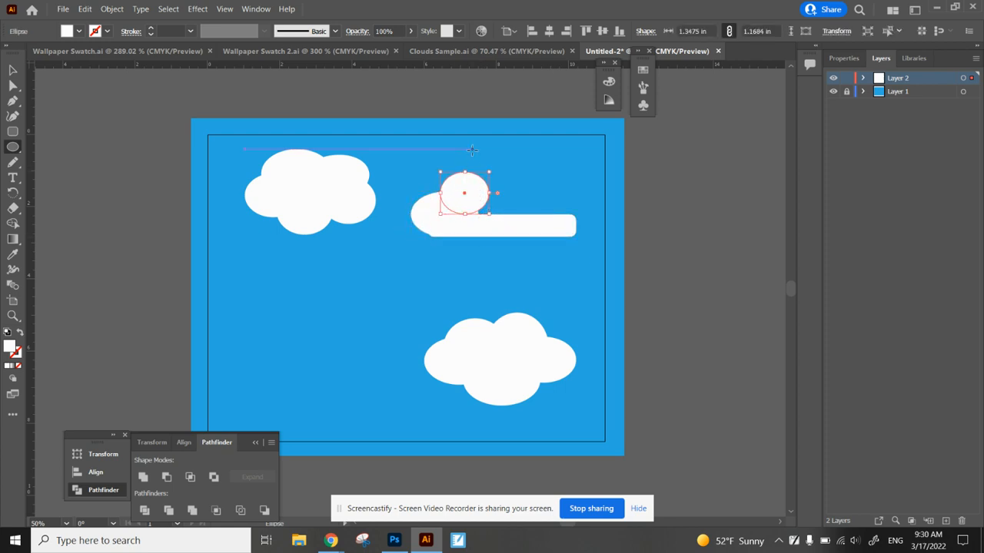
pyautogui.moveTo(472, 150); pyautogui.dragTo(536, 229)
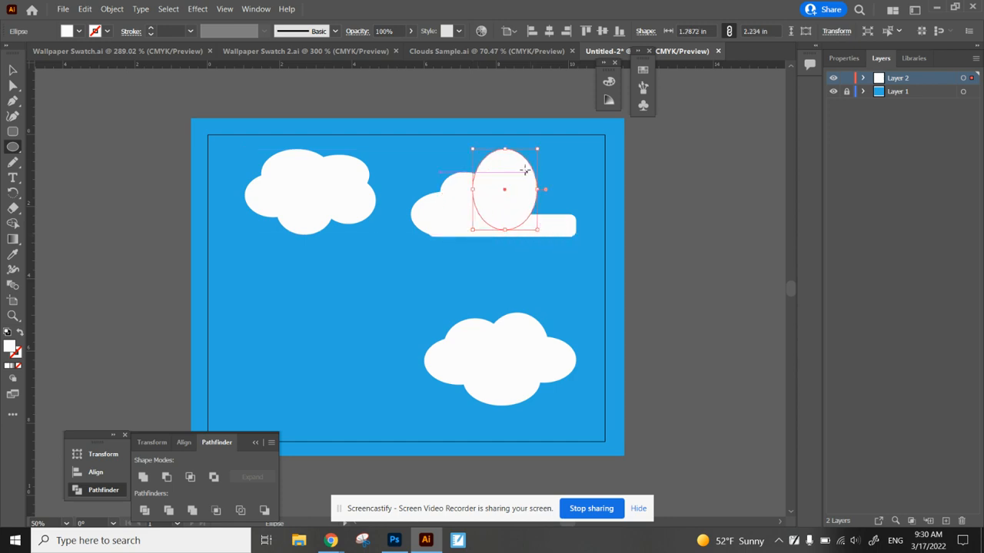
pyautogui.moveTo(523, 174); pyautogui.dragTo(580, 230)
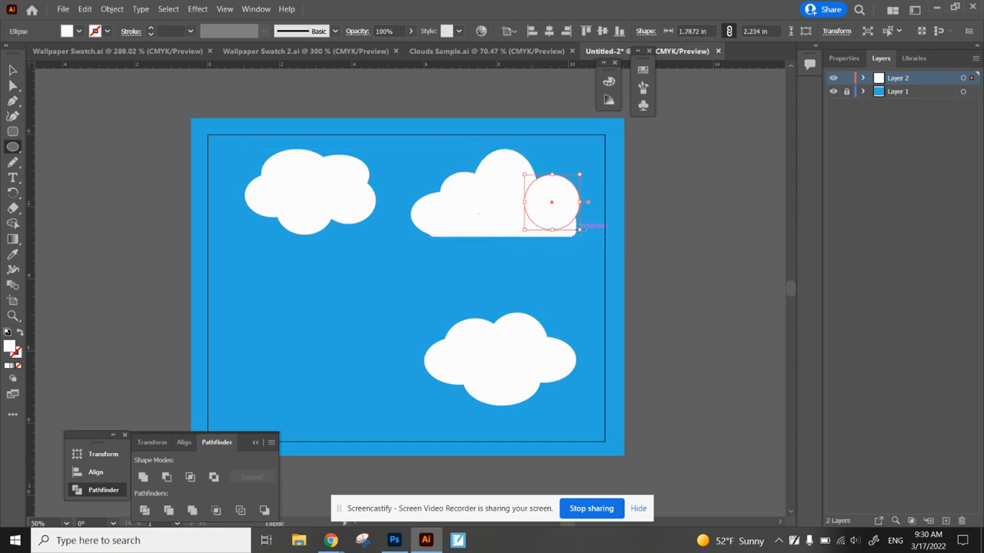
pyautogui.moveTo(565, 195); pyautogui.dragTo(566, 193)
pyautogui.moveTo(596, 233); pyautogui.dragTo(599, 237)
# - Nudge the third cloud's leftmost ellipse slightly left so it covers the base rectangle's left corner
pyautogui.click(13, 70)
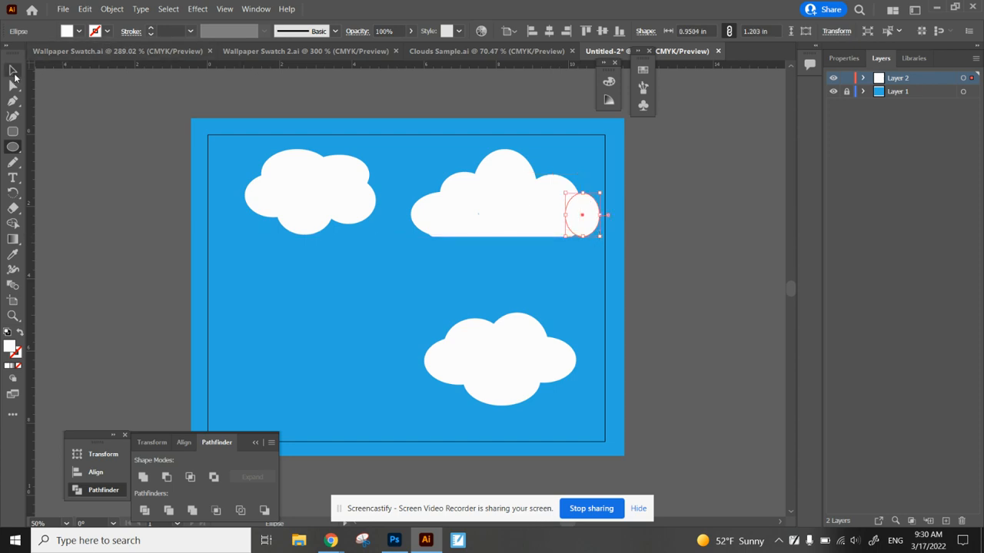
pyautogui.click(428, 218)
pyautogui.press('Left')
pyautogui.press('Left')
pyautogui.press('Left')
pyautogui.press('Left')
pyautogui.press('Left')
pyautogui.press('Left')
pyautogui.press('Left')
pyautogui.press('Left')
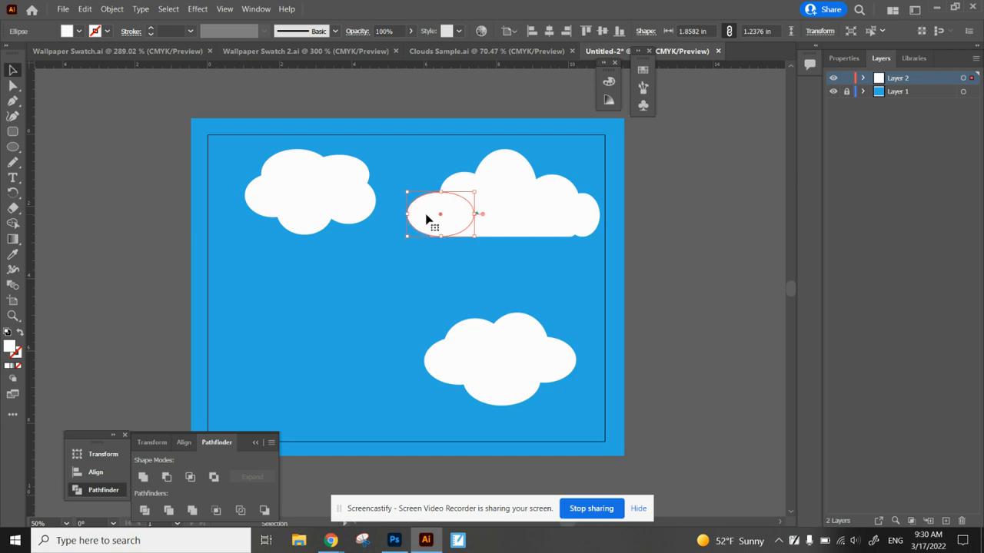
# - Nudge the third cloud's rightmost ellipse left so it blends with the base rectangle's right end
pyautogui.rightClick(578, 225)
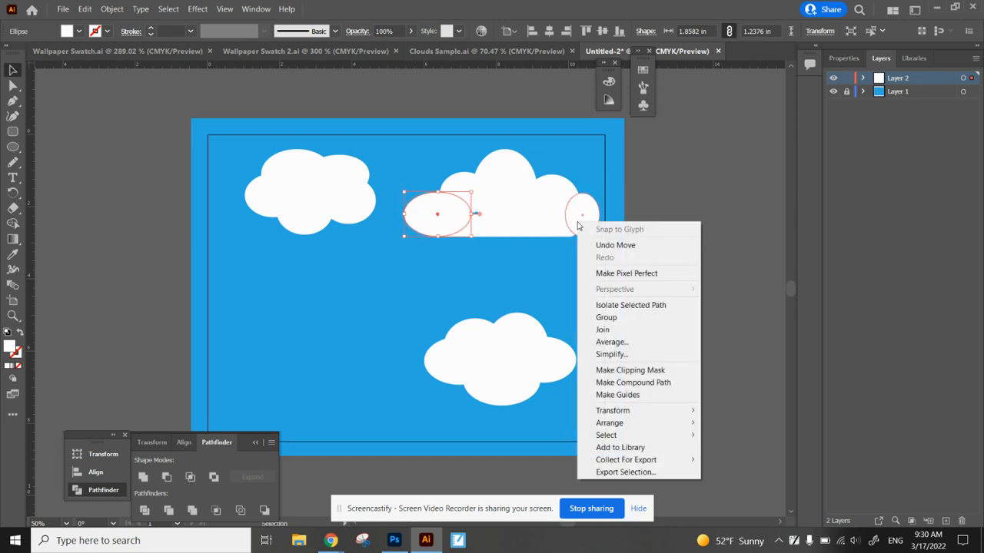
pyautogui.click(575, 214)
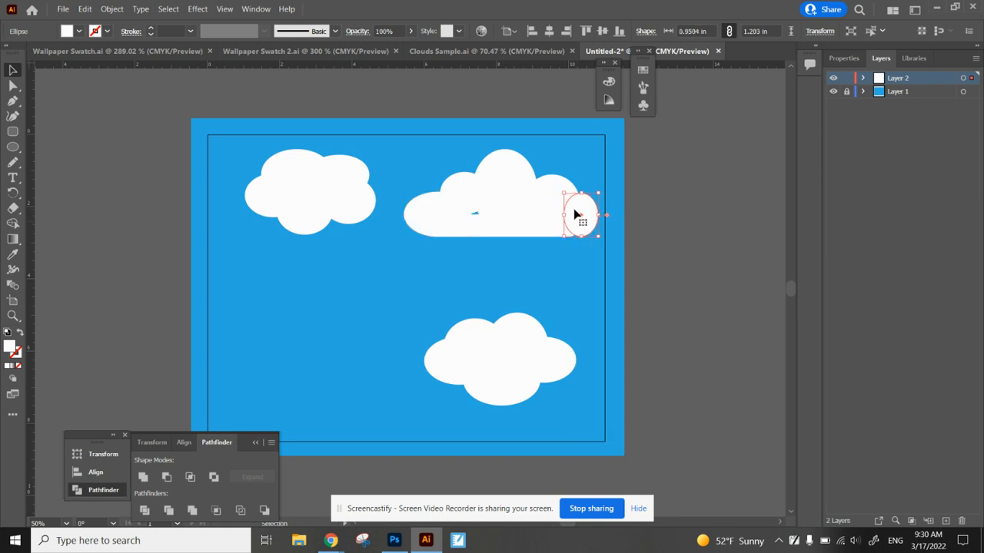
pyautogui.press('Left')
pyautogui.press('Left')
pyautogui.press('Left')
pyautogui.press('Left')
pyautogui.press('Left')
pyautogui.press('Left')
pyautogui.press('Left')
pyautogui.press('Left')
# - Stretch the third cloud's second ellipse from the left downward to about 1.48 in high, filling the gap beneath it
pyautogui.click(505, 199)
pyautogui.click(449, 196)
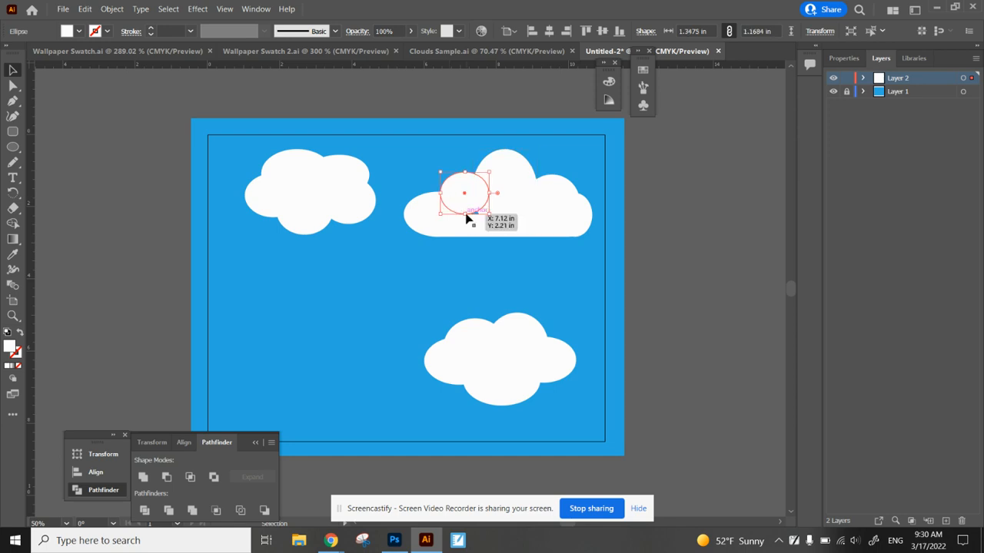
pyautogui.moveTo(464, 213); pyautogui.dragTo(465, 225)
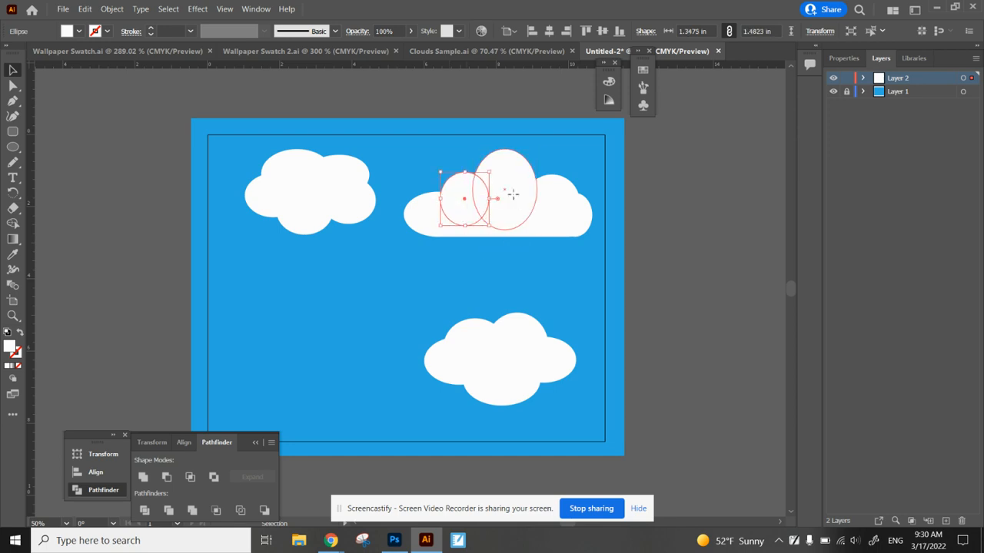
pyautogui.click(512, 196)
pyautogui.click(578, 212)
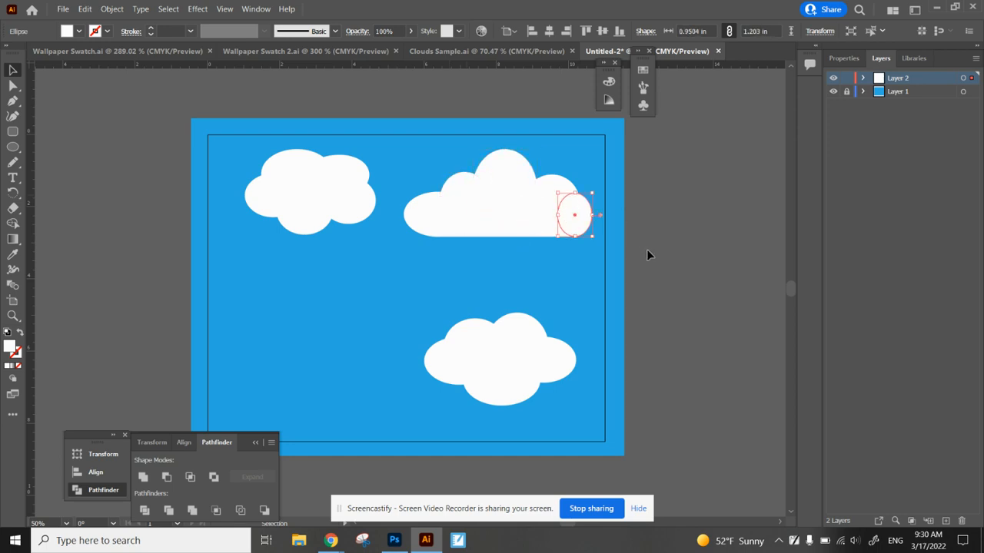
# - Nudge the third cloud's stretched left-middle ellipse left, away from the tall centre ellipse
pyautogui.click(459, 189)
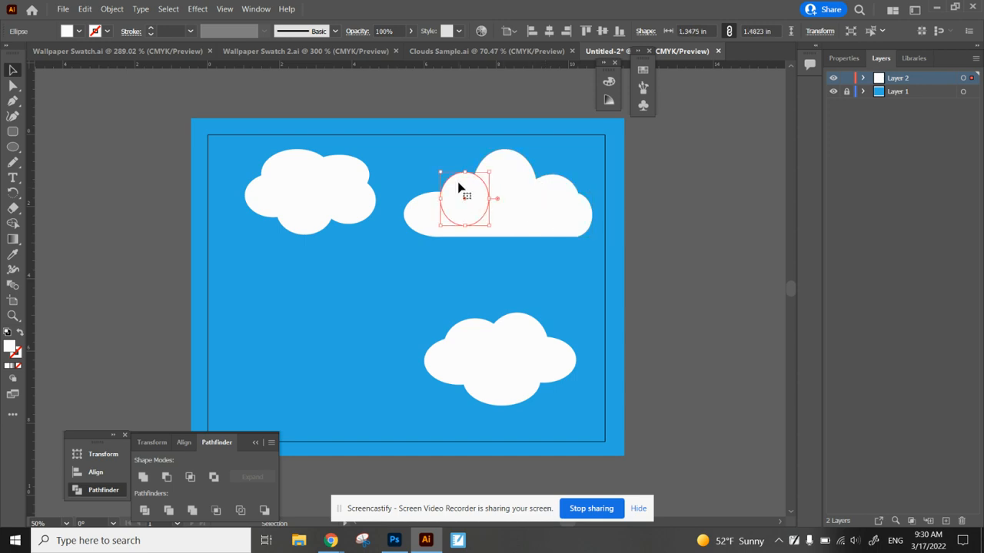
pyautogui.press('Left')
pyautogui.press('Left')
pyautogui.press('Left')
pyautogui.press('Left')
pyautogui.press('Left')
pyautogui.press('Left')
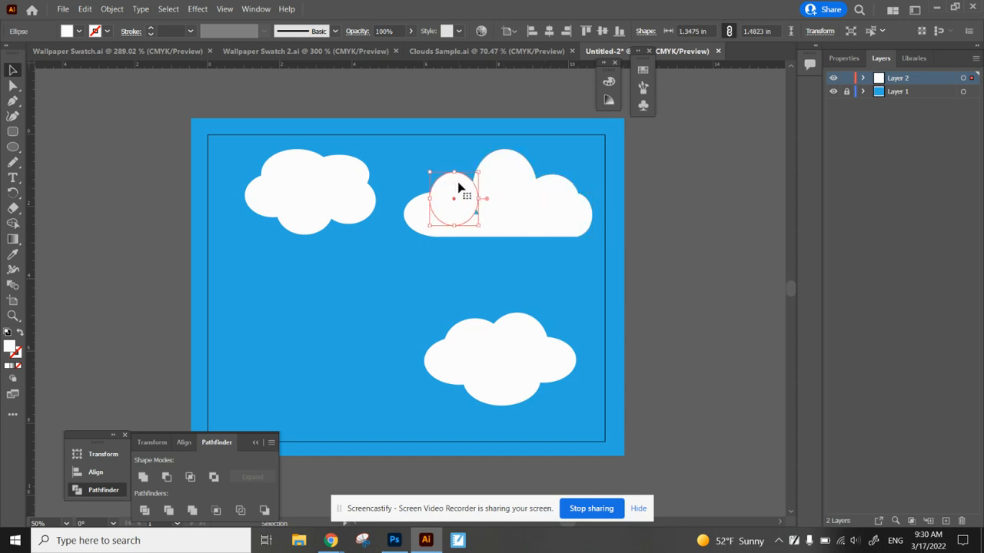
# - Shift the third cloud's tall centre ellipse and its right-middle circle slightly left, then clear the selection
pyautogui.moveTo(515, 174); pyautogui.dragTo(508, 174)
pyautogui.click(544, 189)
pyautogui.press('Left')
pyautogui.press('Left')
pyautogui.press('Left')
pyautogui.press('Left')
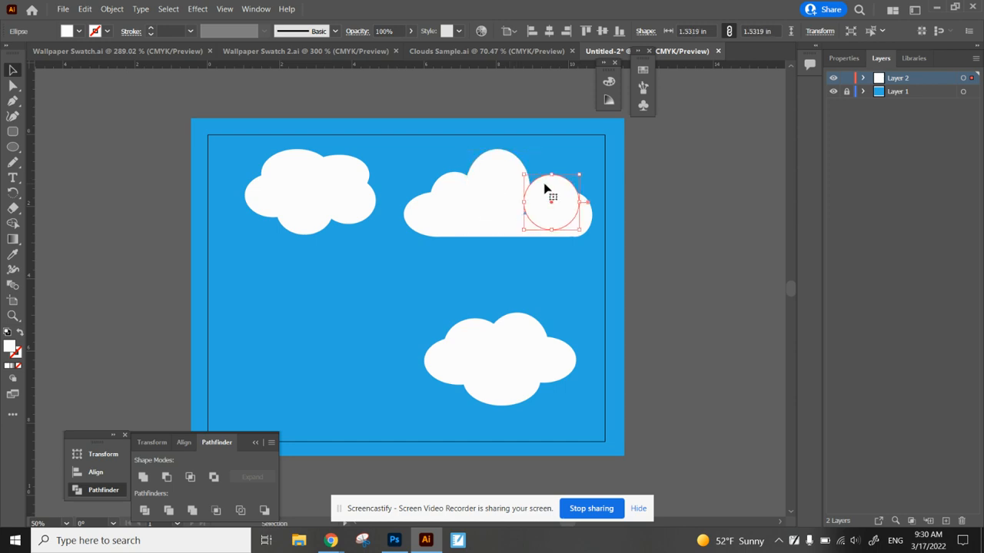
pyautogui.press('Left')
pyautogui.press('Left')
pyautogui.press('Left')
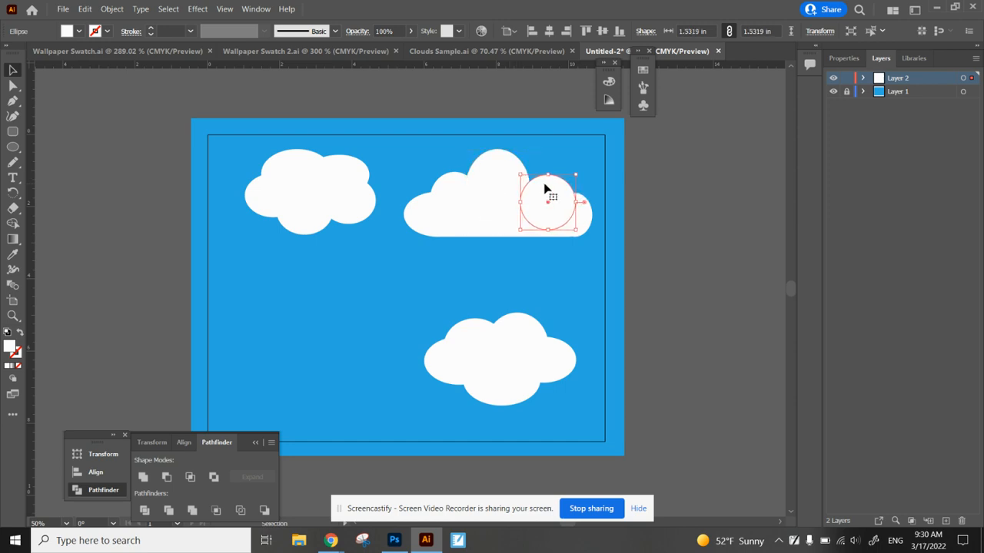
pyautogui.click(566, 136)
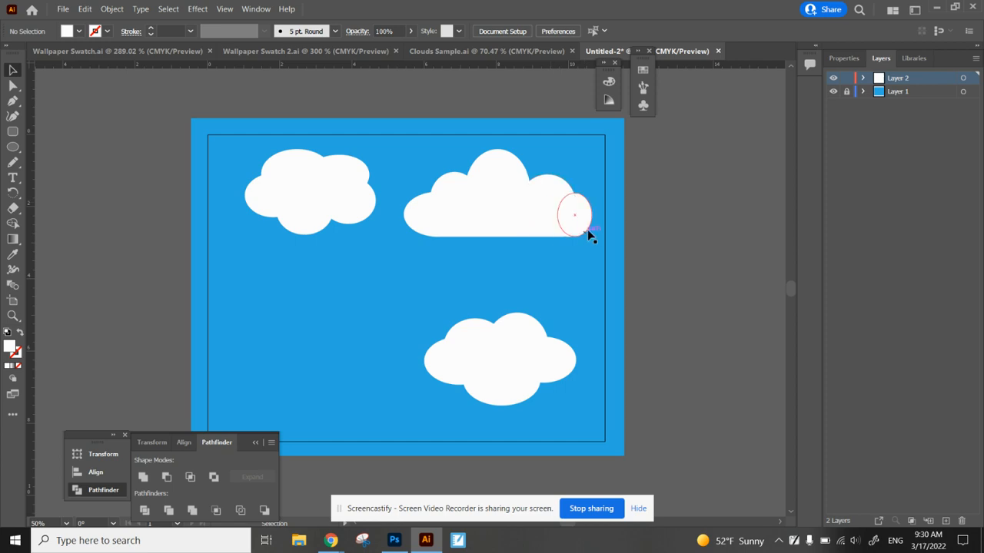
# - Select the third cloud's five ellipses and base rectangle and merge their regions into one shape with Shape Builder
pyautogui.click(429, 215)
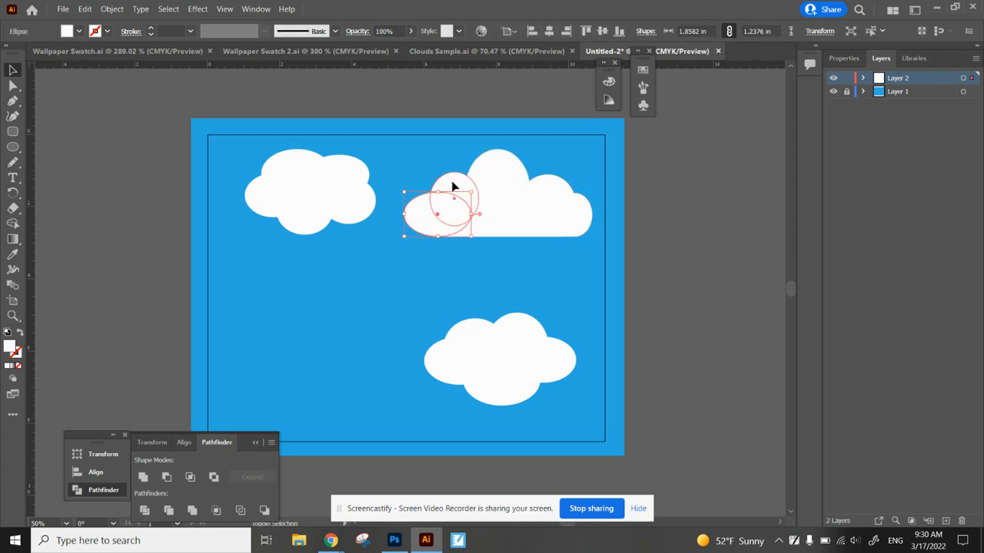
pyautogui.keyDown('shift'); pyautogui.click(450, 188); pyautogui.keyUp('shift')
pyautogui.keyDown('shift'); pyautogui.click(500, 182); pyautogui.keyUp('shift')
pyautogui.keyDown('shift'); pyautogui.click(541, 200); pyautogui.keyUp('shift')
pyautogui.keyDown('shift'); pyautogui.click(575, 215); pyautogui.keyUp('shift')
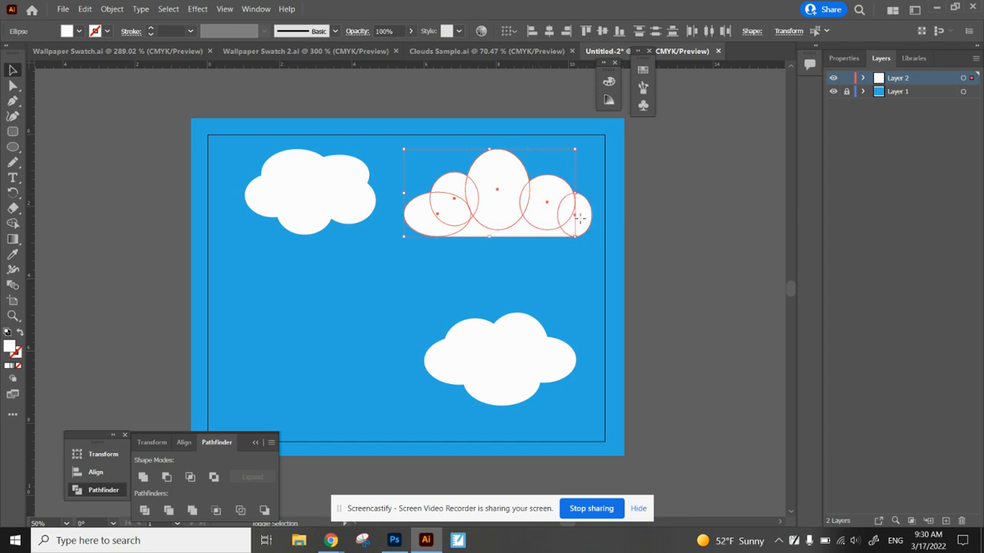
pyautogui.keyDown('shift'); pyautogui.click(529, 233); pyautogui.keyUp('shift')
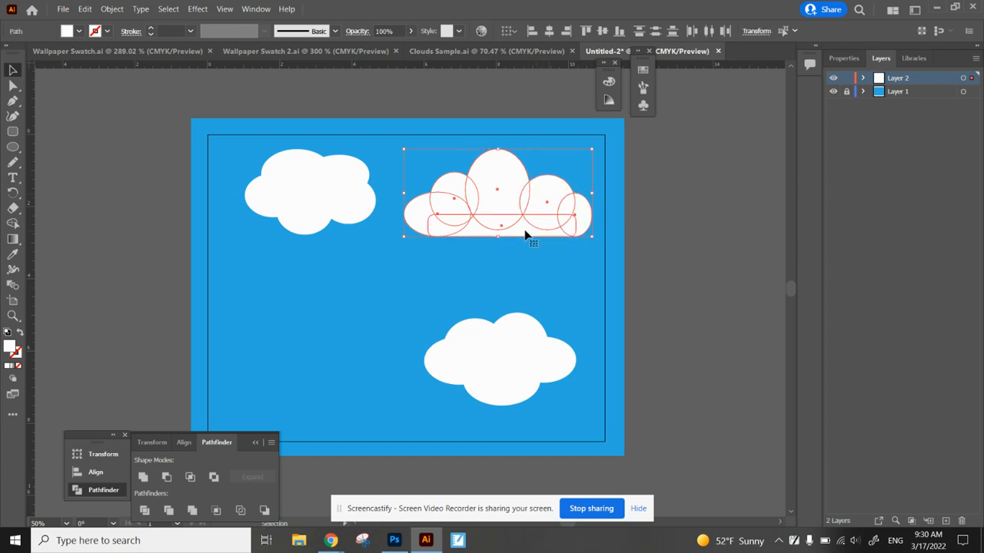
pyautogui.click(17, 227)
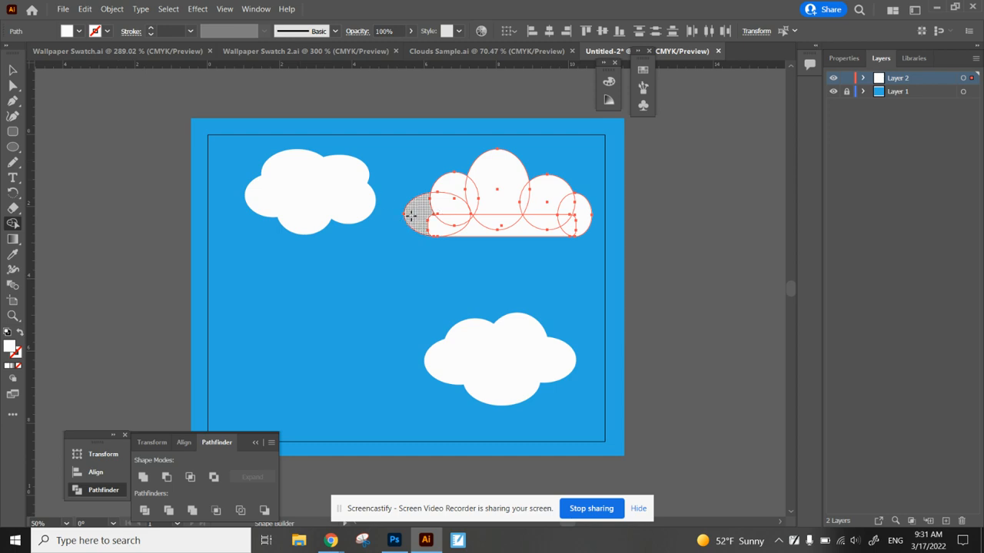
pyautogui.moveTo(417, 218)
pyautogui.mouseDown()
pyautogui.moveTo(448, 224)
pyautogui.moveTo(441, 191)
pyautogui.moveTo(453, 186)
pyautogui.moveTo(579, 212)
pyautogui.moveTo(559, 226)
pyautogui.moveTo(479, 225)
pyautogui.mouseUp()
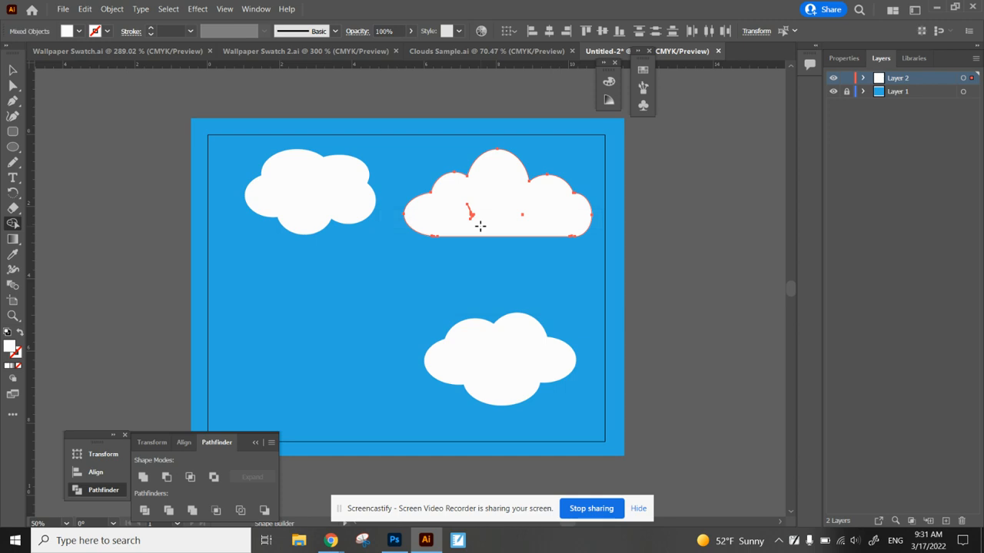
# - Merge the small leftover regions inside the third cloud into its main shape with Shape Builder
pyautogui.hotkey('ctrl', '+')
pyautogui.hotkey('ctrl', '+')
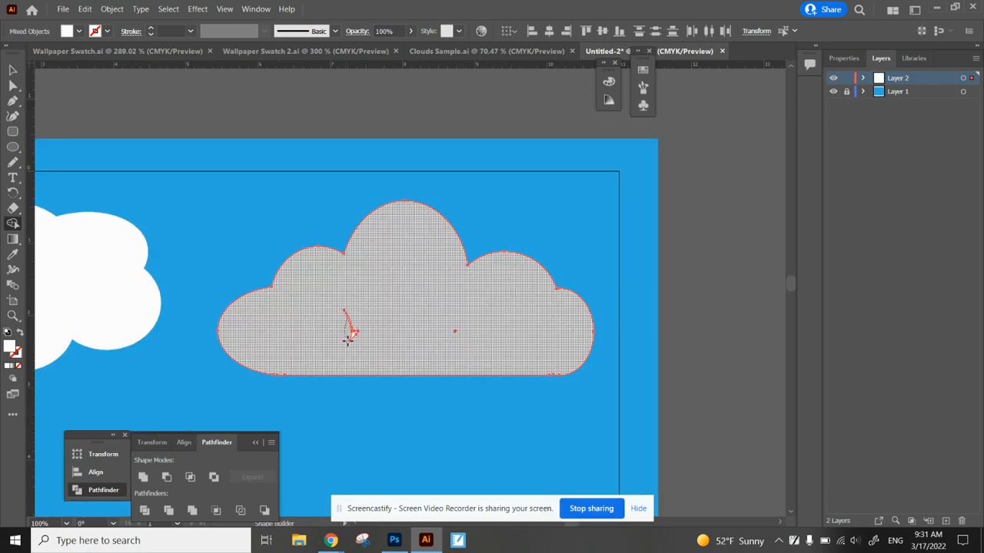
pyautogui.moveTo(357, 339); pyautogui.dragTo(346, 319)
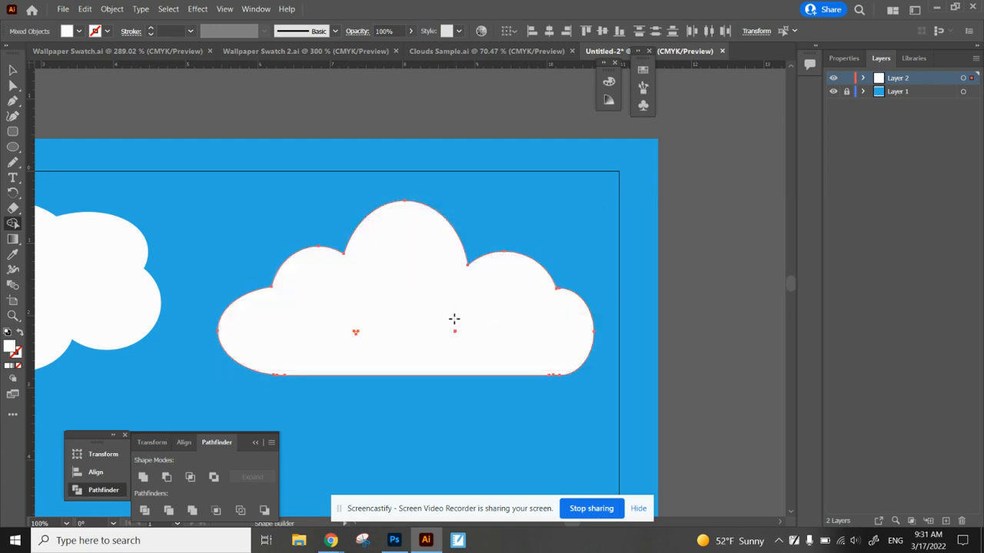
pyautogui.scroll(3, 355, 325)
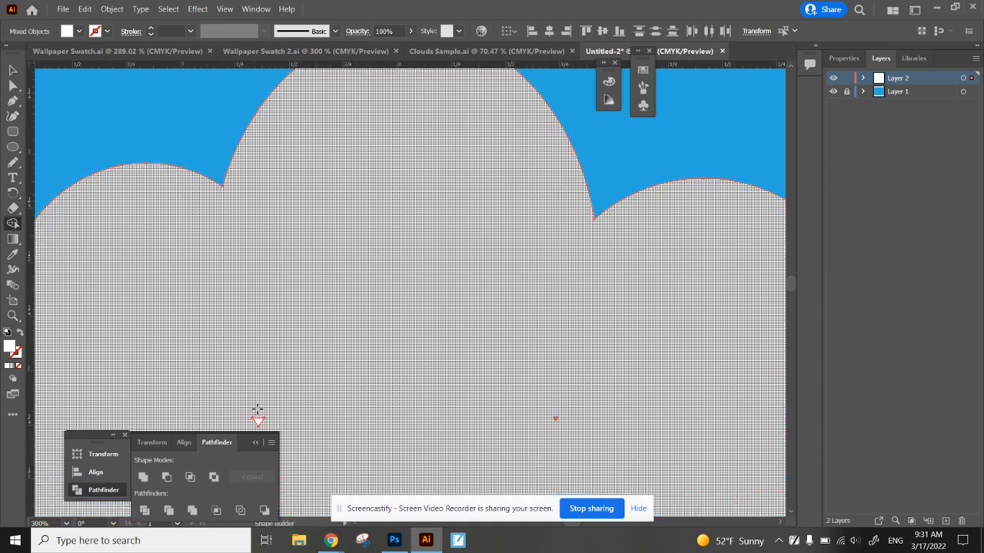
pyautogui.moveTo(257, 419); pyautogui.dragTo(258, 416)
pyautogui.click(556, 419)
pyautogui.scroll(-1, 635, 472)
pyautogui.hotkey('ctrl', '-')
pyautogui.hotkey('ctrl', '-')
pyautogui.hotkey('ctrl', '-')
pyautogui.hotkey('ctrl', '-')
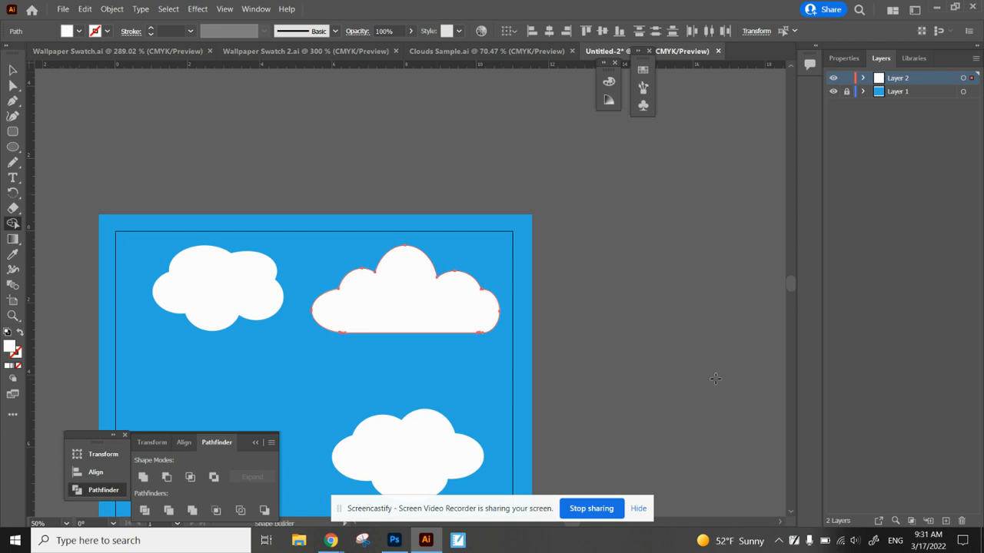
pyautogui.scroll(-3, 790, 513)
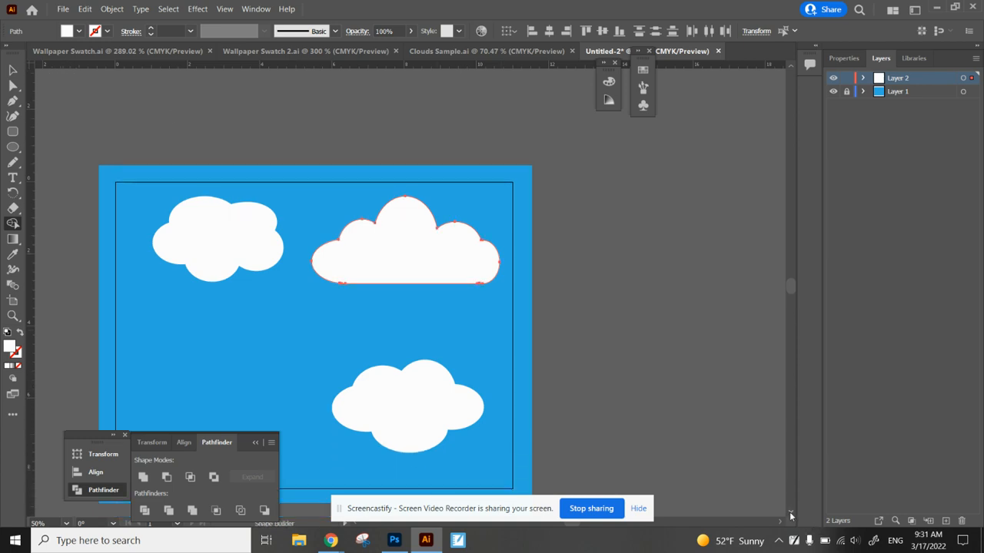
pyautogui.click(638, 508)
pyautogui.hscroll(-3, 357, 526)
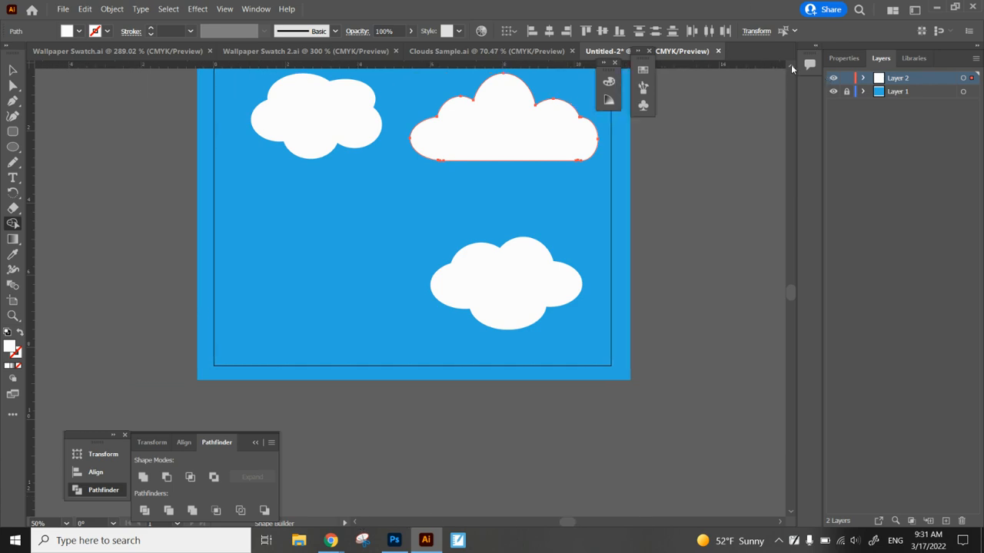
# - Draw a rounded rectangle about 3.86 in wide and 0.45 in high at the artboard's lower left as the fourth cloud's base
pyautogui.scroll(2, 791, 64)
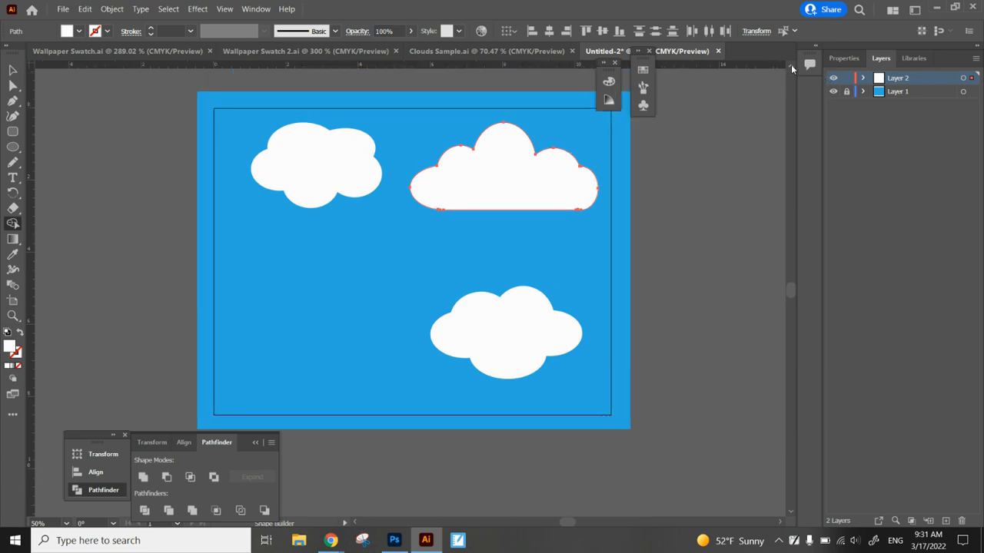
pyautogui.click(13, 132)
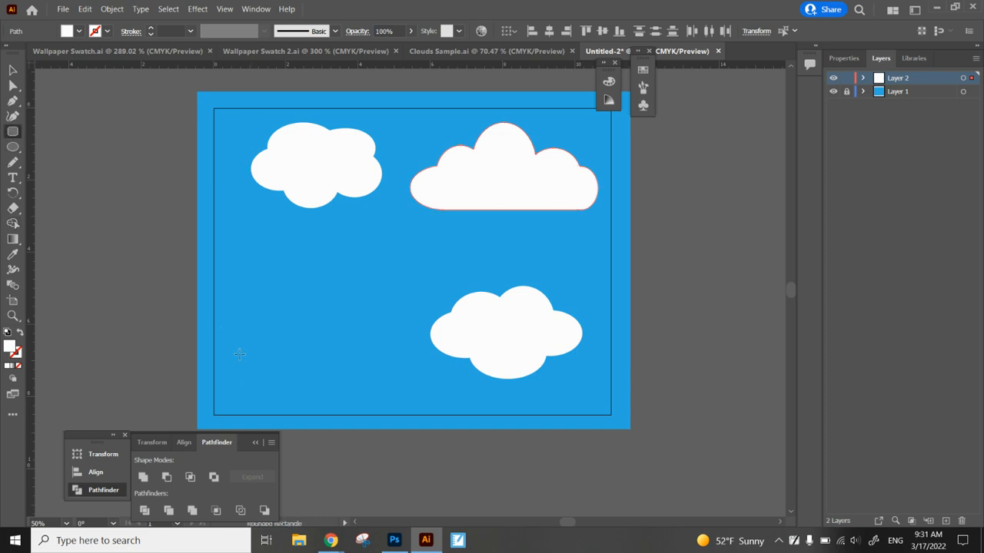
pyautogui.moveTo(239, 353); pyautogui.dragTo(380, 372)
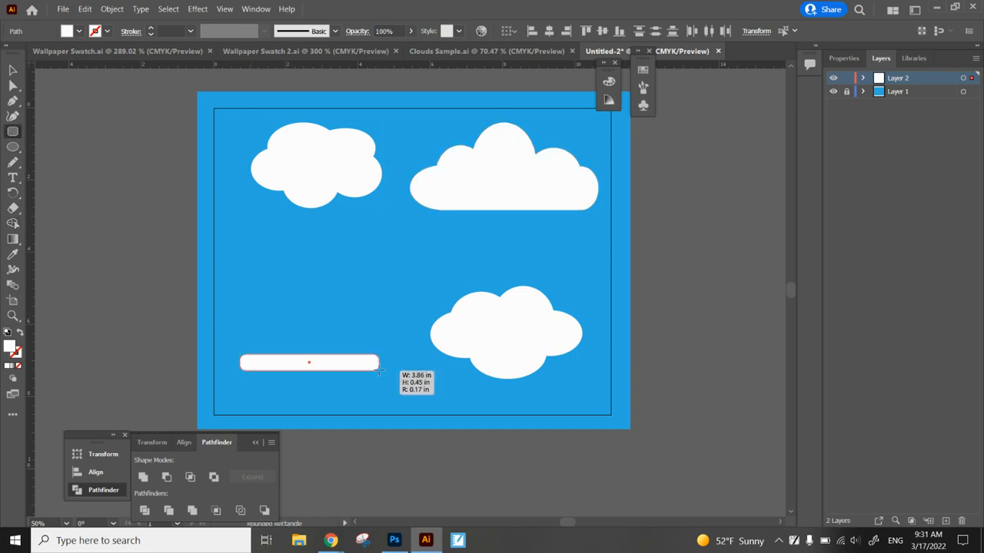
# - Draw four overlapping ellipses along the rounded base, from a circle about 1.28 in at left to an ellipse about 2.07 × 1.87 in at right
pyautogui.click(13, 146)
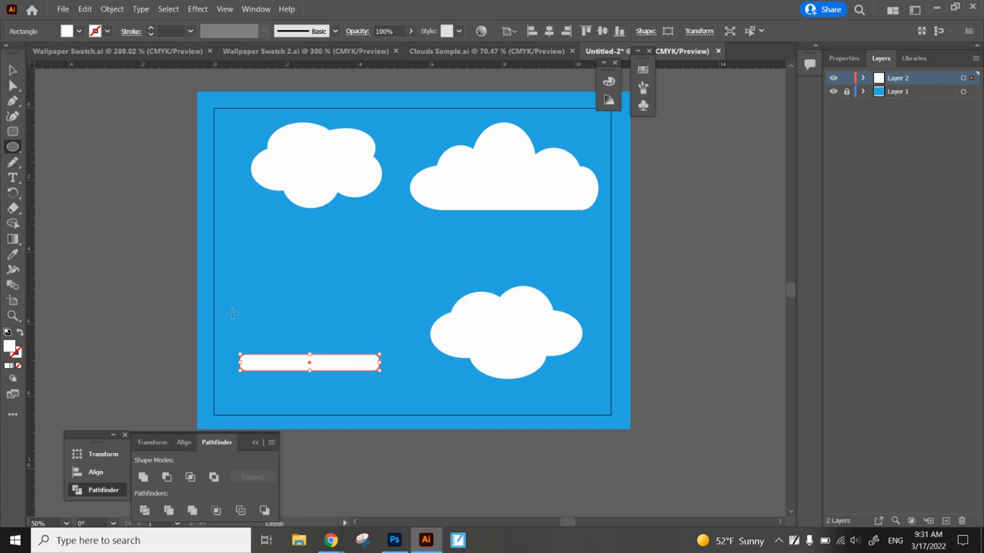
pyautogui.moveTo(221, 325); pyautogui.dragTo(268, 370)
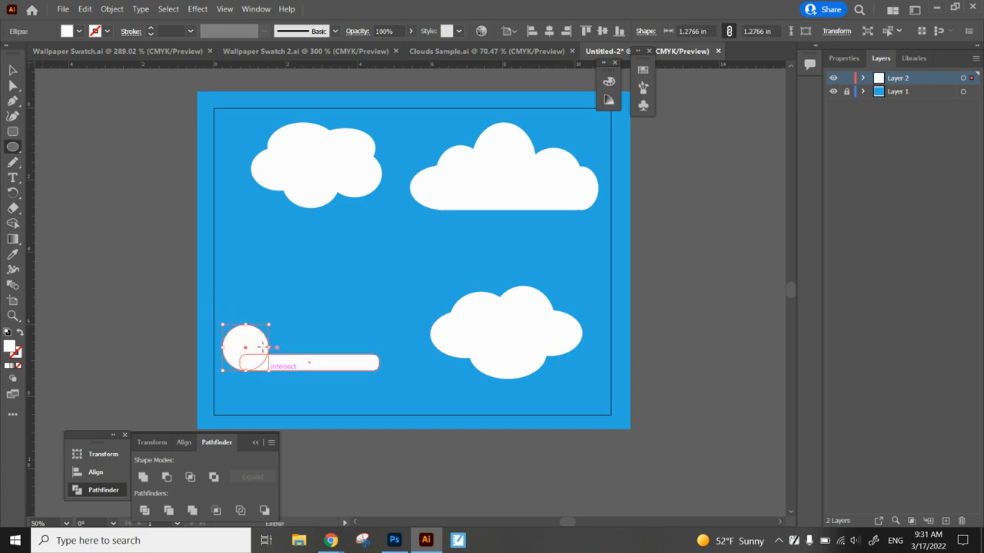
pyautogui.moveTo(244, 298); pyautogui.dragTo(307, 362)
pyautogui.moveTo(291, 318); pyautogui.dragTo(346, 364)
pyautogui.moveTo(329, 302)
pyautogui.mouseDown()
pyautogui.moveTo(370, 364)
pyautogui.moveTo(405, 371)
pyautogui.mouseUp()
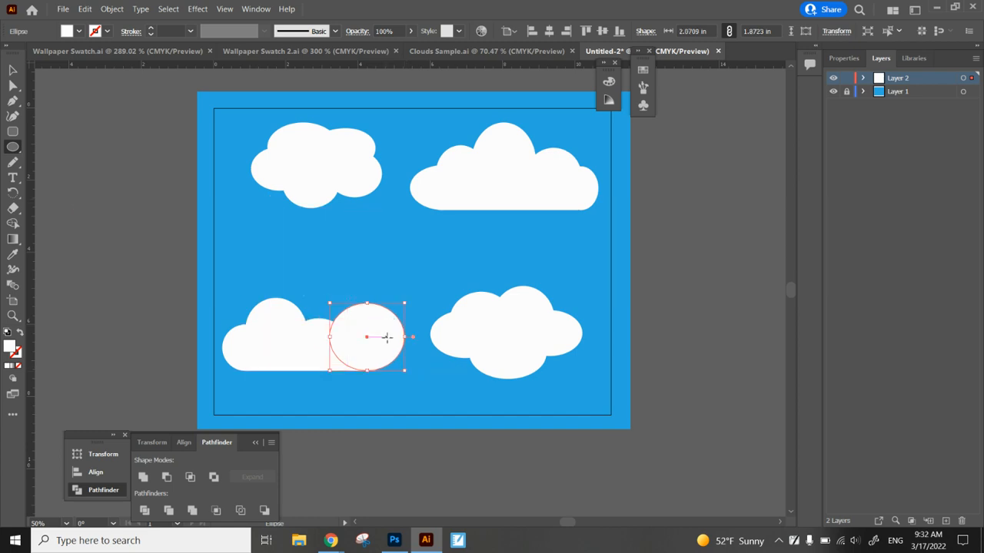
pyautogui.click(8, 71)
pyautogui.click(382, 218)
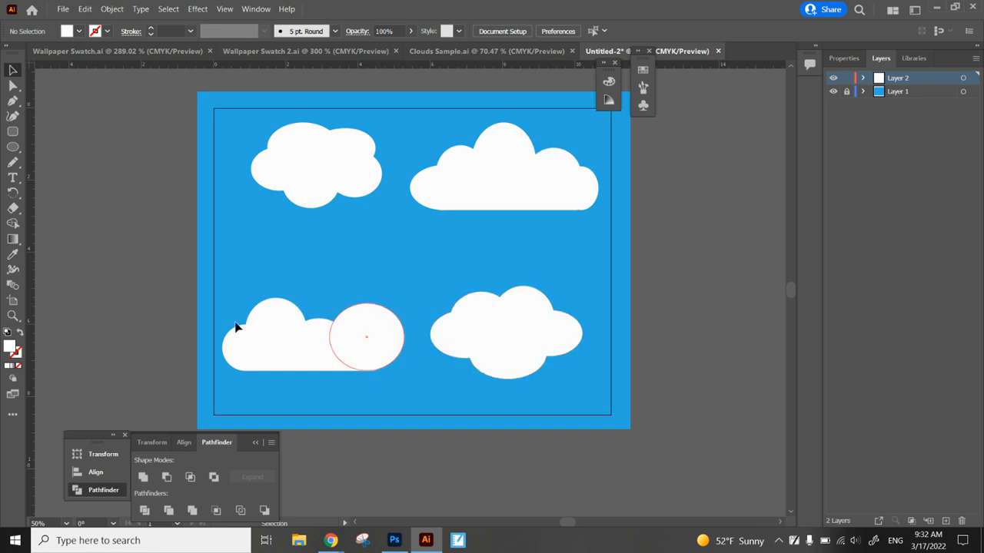
# - Select the fourth cloud's four ellipses and rounded base and merge their regions into one shape with Shape Builder
pyautogui.click(14, 225)
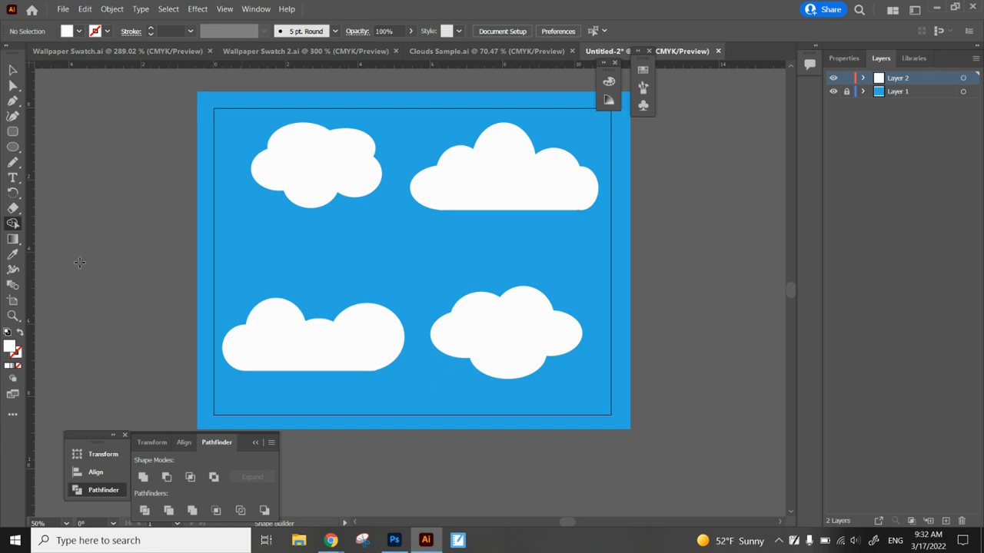
pyautogui.click(14, 70)
pyautogui.click(259, 351)
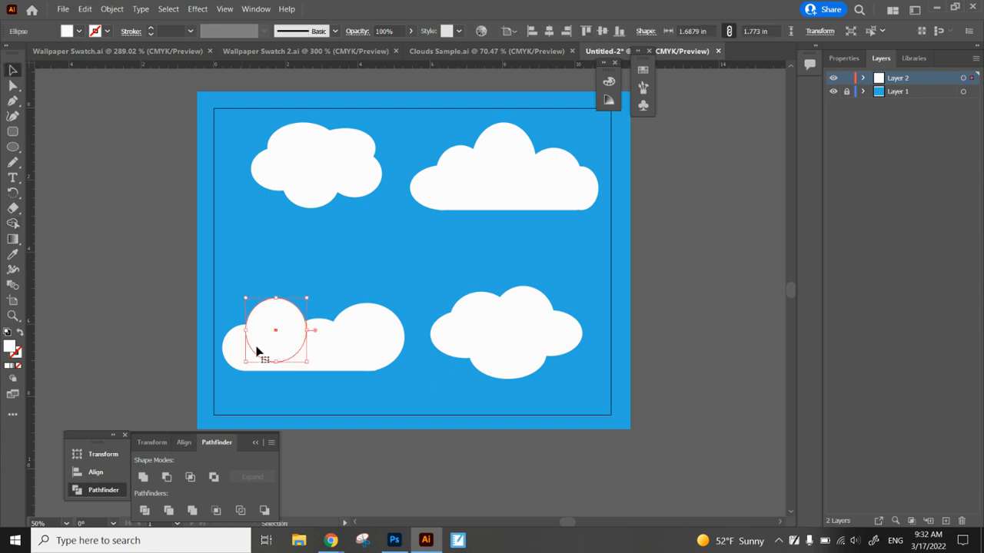
pyautogui.click(13, 225)
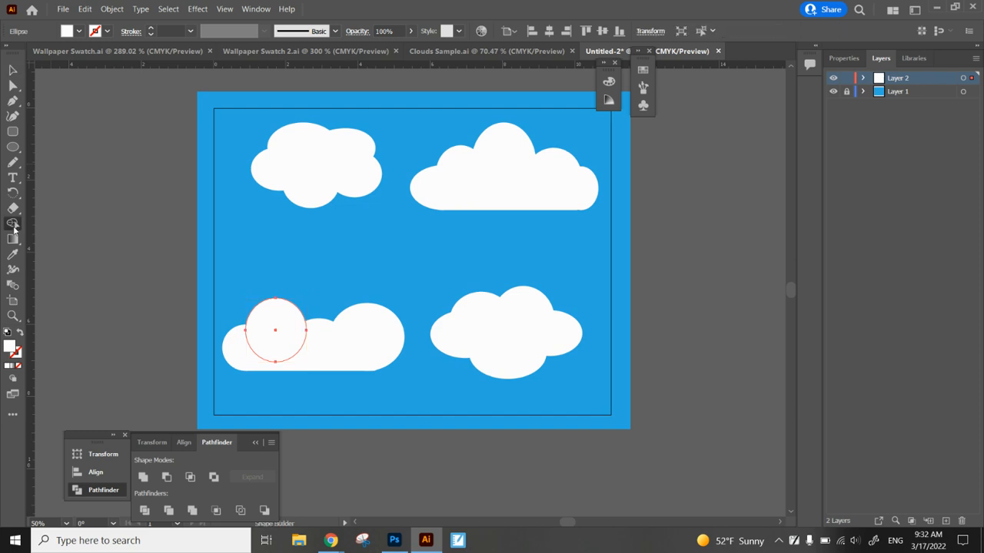
pyautogui.press('v')
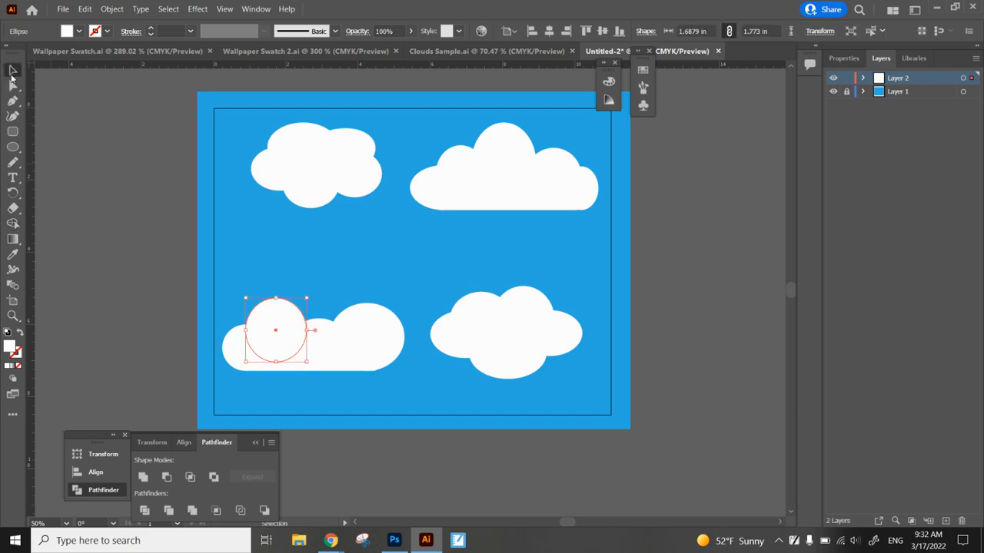
pyautogui.keyDown('shift'); pyautogui.click(229, 355); pyautogui.keyUp('shift')
pyautogui.keyDown('shift'); pyautogui.click(335, 341); pyautogui.keyUp('shift')
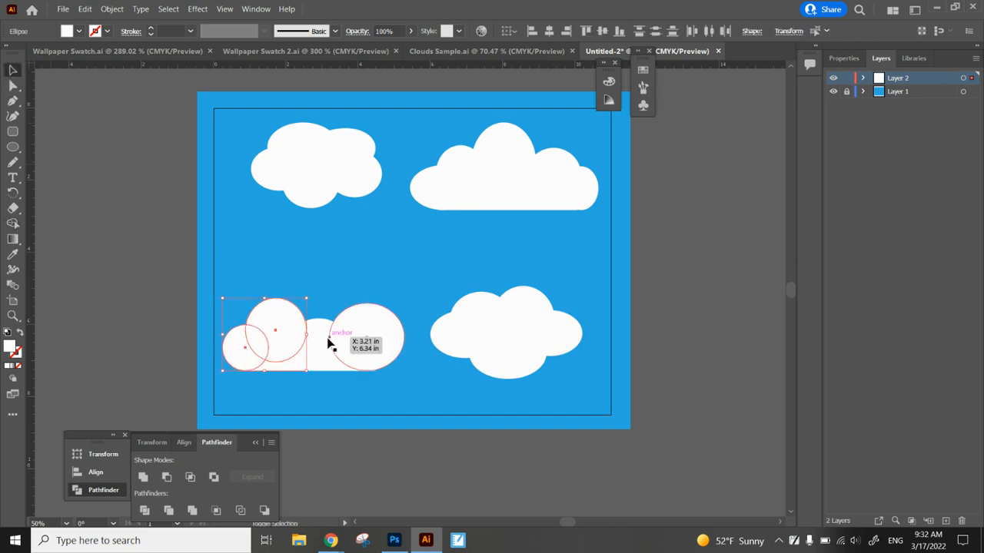
pyautogui.keyDown('shift'); pyautogui.click(323, 342); pyautogui.keyUp('shift')
pyautogui.keyDown('shift'); pyautogui.click(306, 365); pyautogui.keyUp('shift')
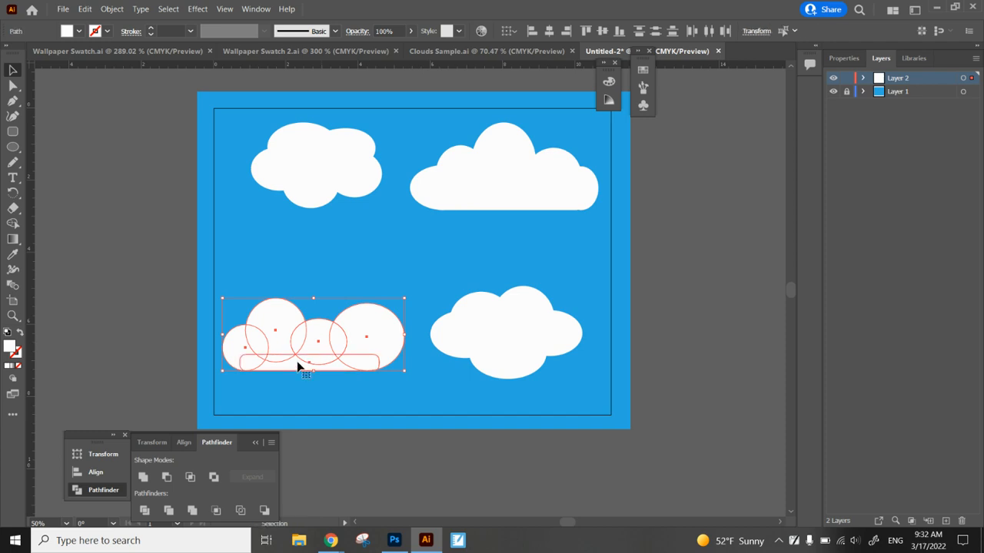
pyautogui.click(13, 224)
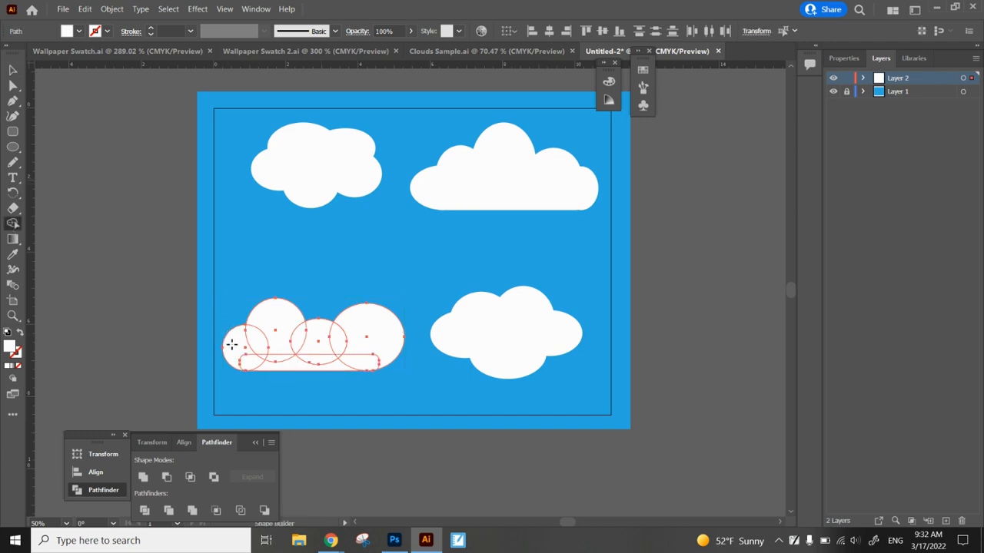
pyautogui.moveTo(232, 345)
pyautogui.mouseDown()
pyautogui.moveTo(269, 354)
pyautogui.moveTo(331, 343)
pyautogui.moveTo(373, 345)
pyautogui.moveTo(360, 363)
pyautogui.moveTo(321, 359)
pyautogui.moveTo(460, 365)
pyautogui.mouseUp()
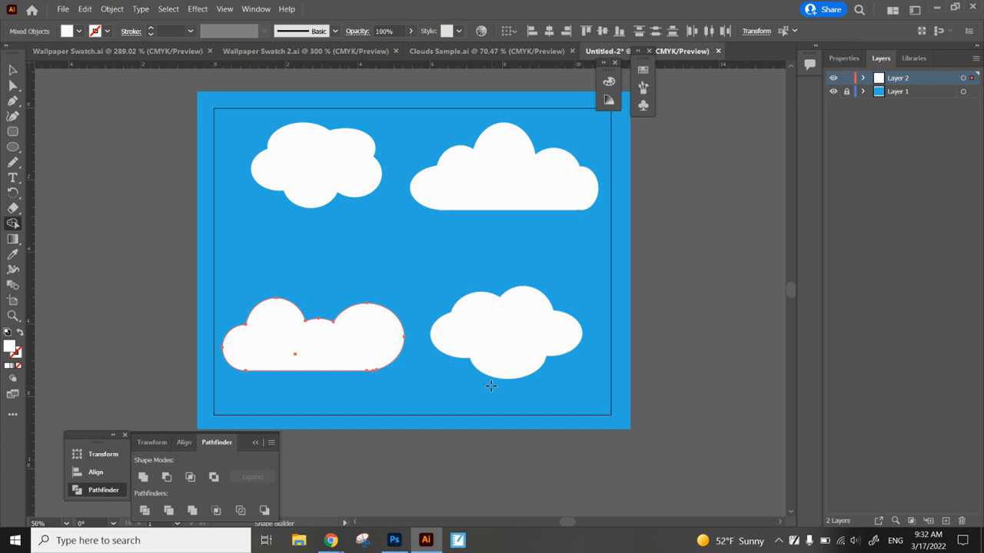
# - Merge the tiny leftover region inside the fourth cloud into its main shape with Shape Builder
pyautogui.hotkey('ctrl', '+')
pyautogui.hotkey('ctrl', '+')
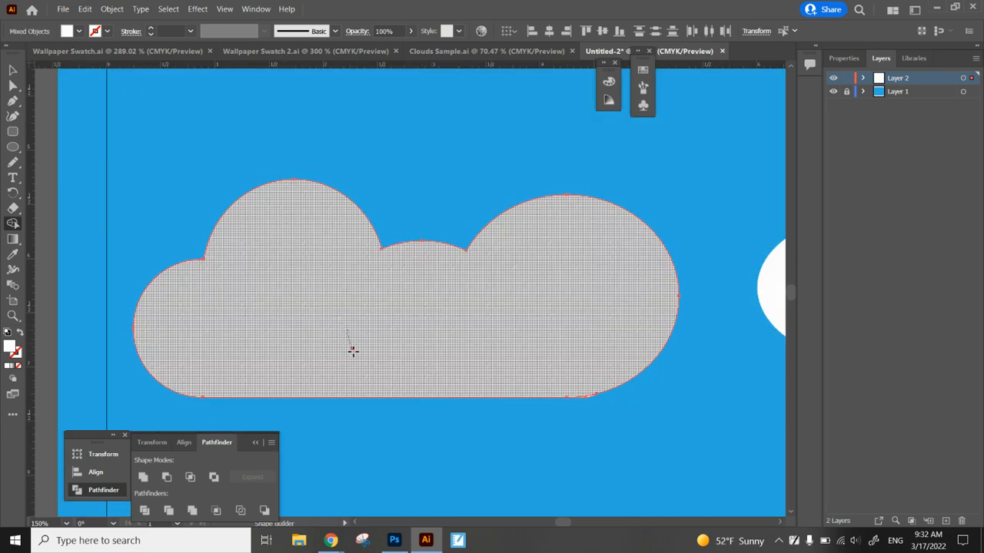
pyautogui.moveTo(352, 351); pyautogui.dragTo(351, 351)
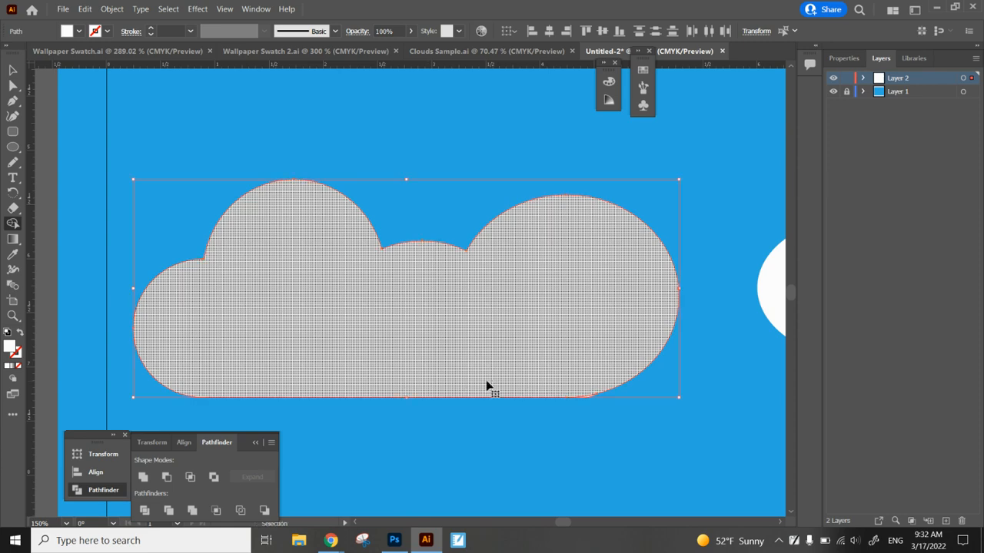
pyautogui.hotkey('ctrl', '-')
pyautogui.hotkey('ctrl', '-')
pyautogui.hotkey('ctrl', '-')
pyautogui.hotkey('ctrl', '-')
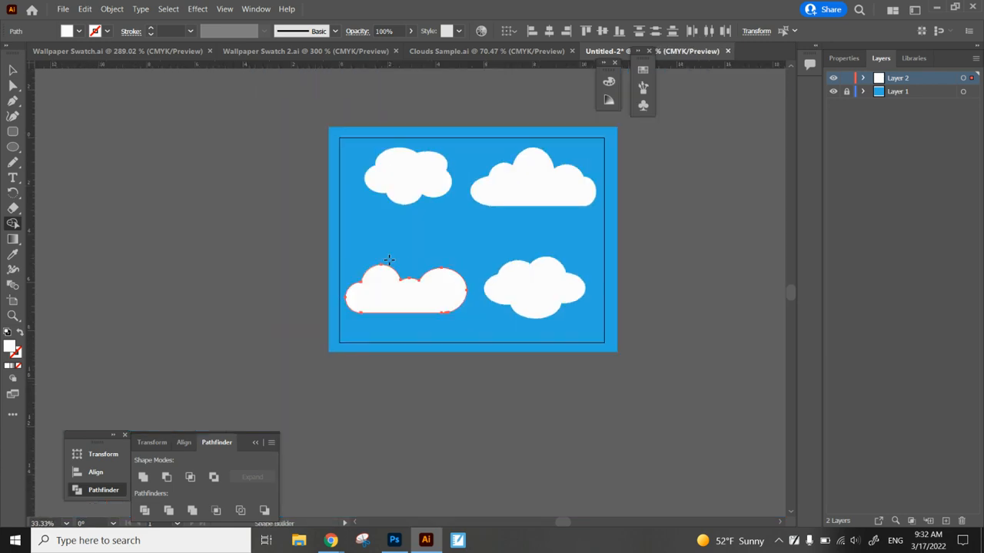
# - Duplicate the upper-left cloud slightly down and to the right, and fill the copy with the black swatch
pyautogui.click(13, 70)
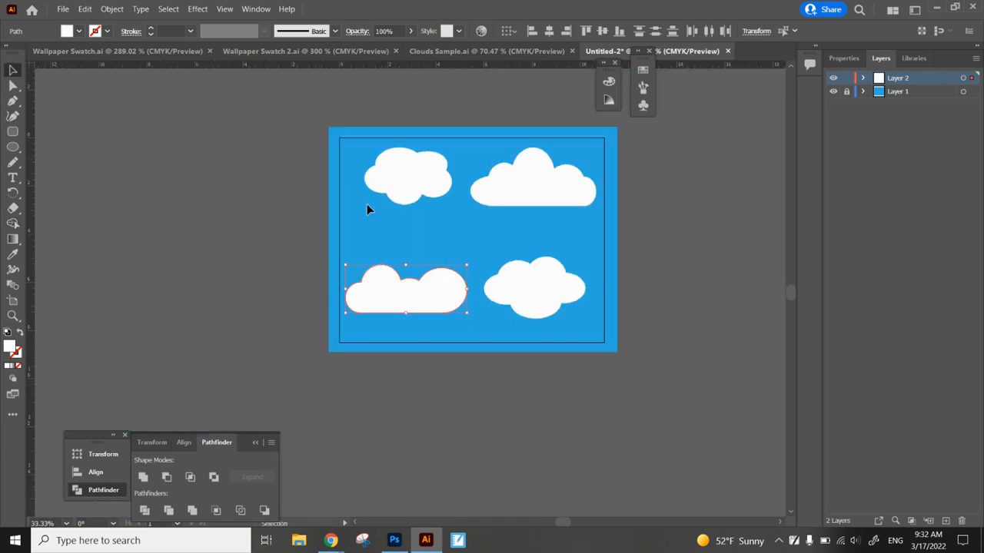
pyautogui.click(403, 179)
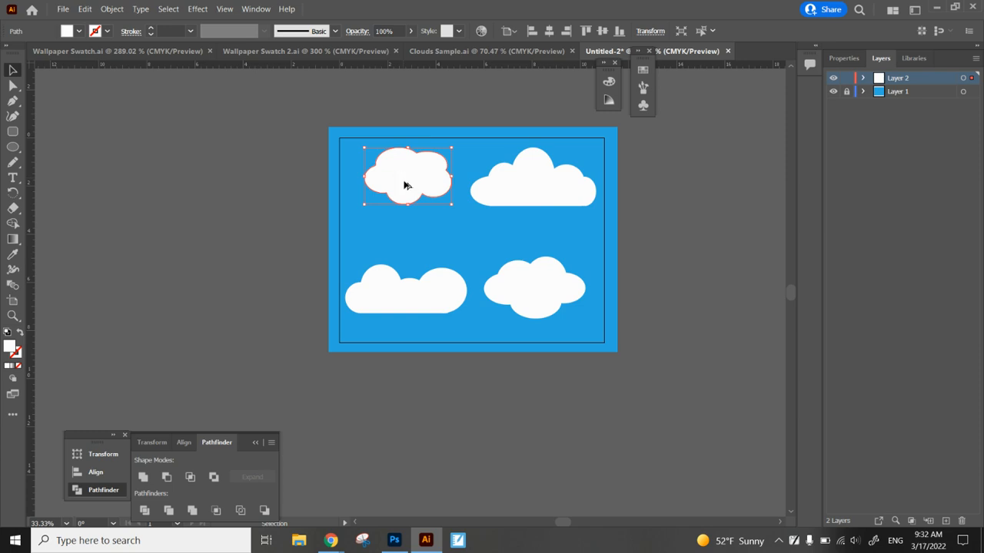
pyautogui.moveTo(407, 186); pyautogui.dragTo(406, 192)
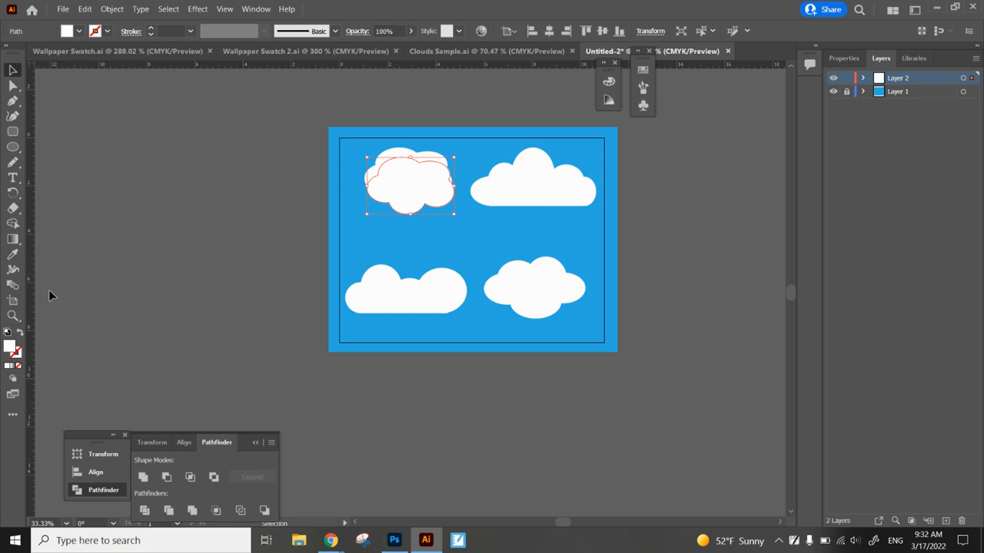
pyautogui.doubleClick(9, 347)
pyautogui.click(618, 206)
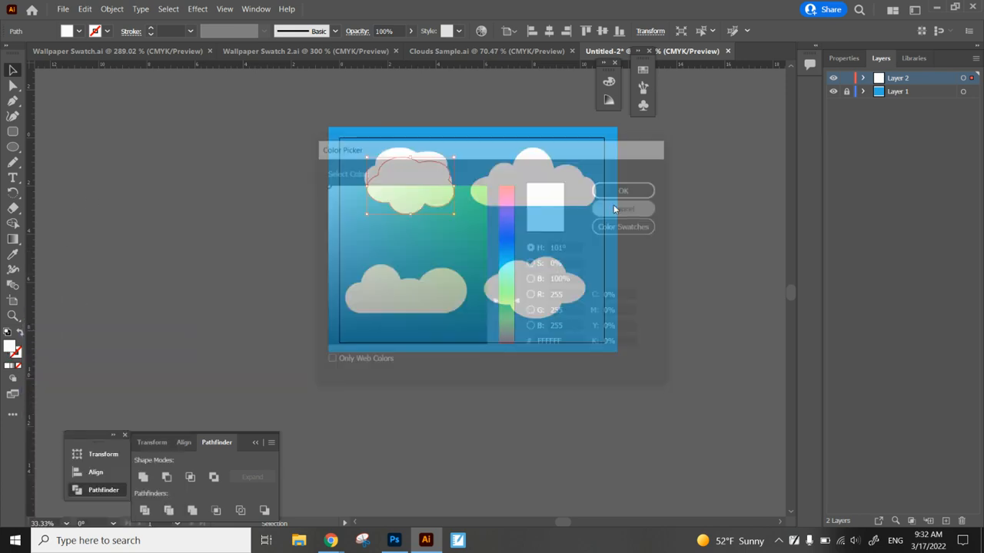
pyautogui.click(641, 70)
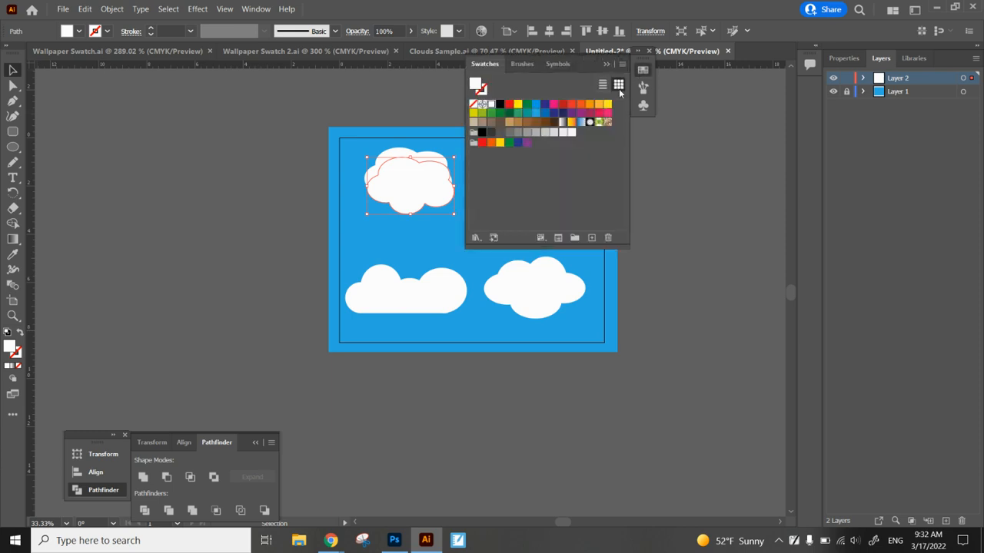
pyautogui.click(501, 104)
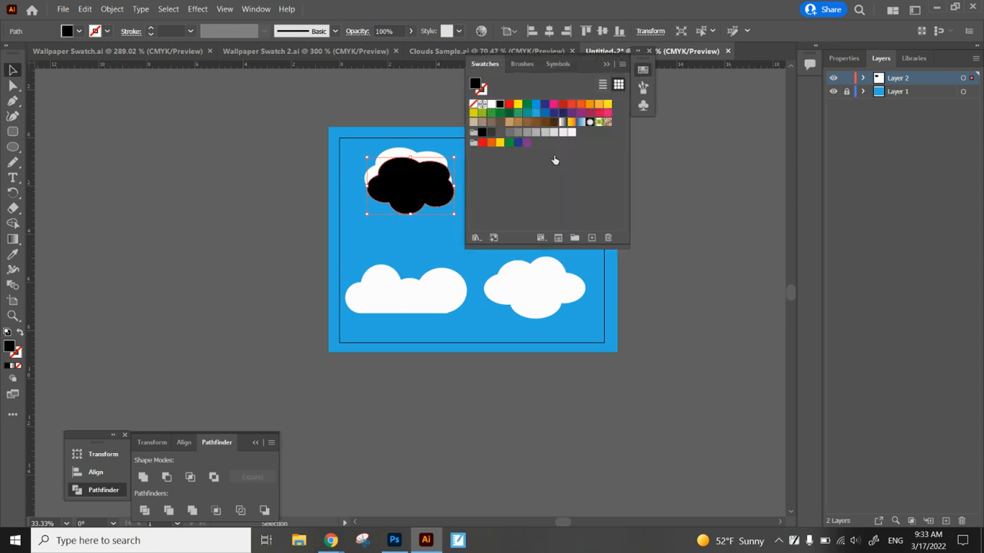
# - Duplicate the lower-left cloud slightly down and to the right, and fill the copy with black
pyautogui.click(407, 311)
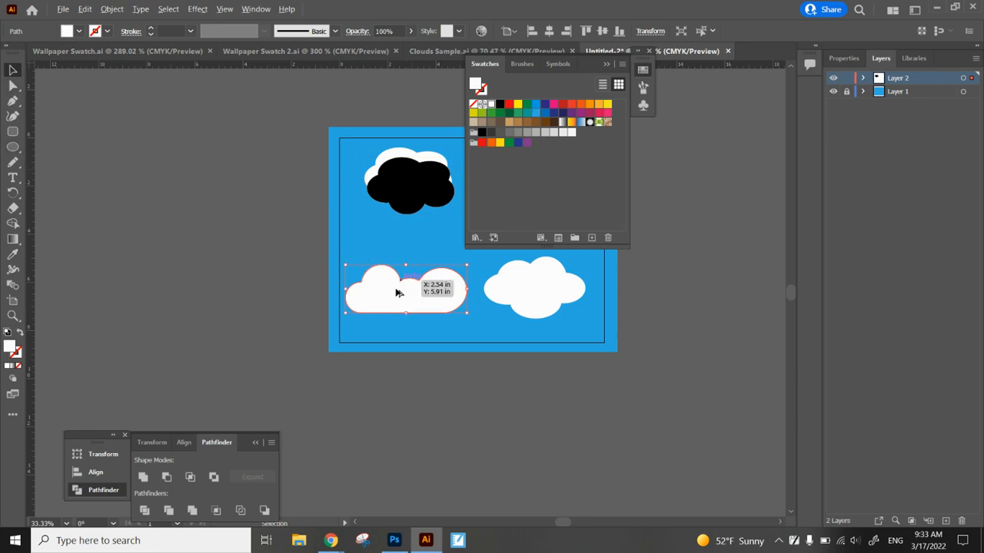
pyautogui.moveTo(398, 293); pyautogui.dragTo(403, 301)
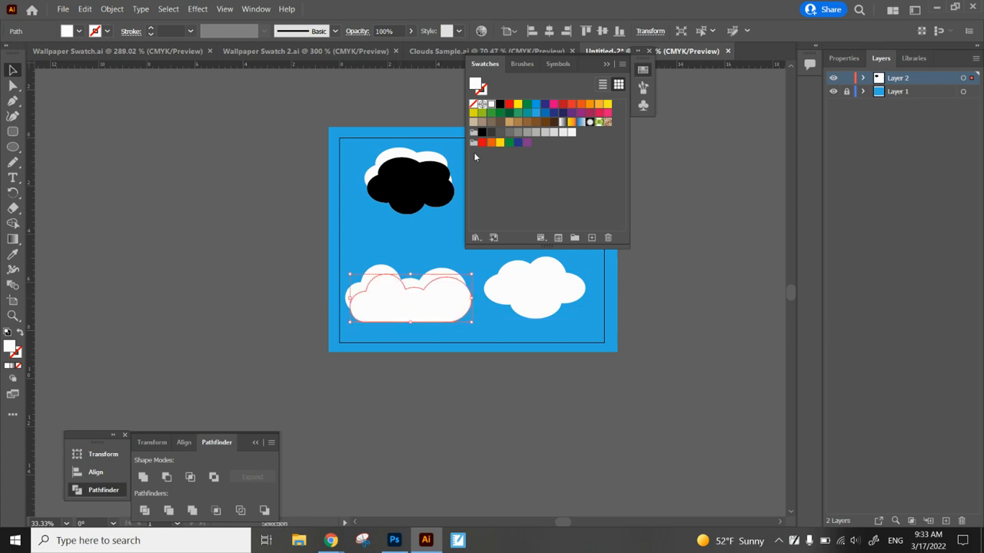
pyautogui.click(499, 104)
# - Duplicate the lower-right cloud about 0.37 in right and 0.57 in down, and fill the copy with black
pyautogui.click(541, 298)
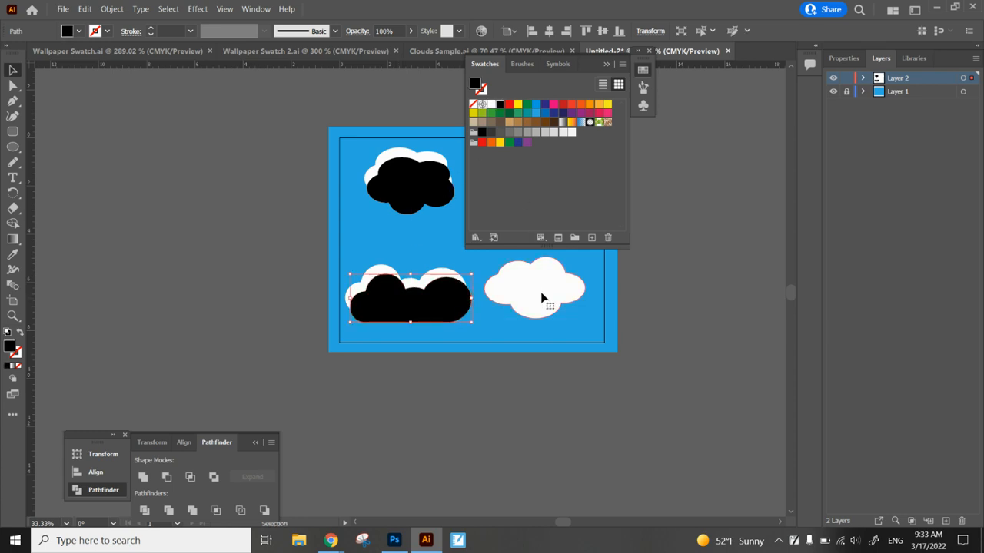
pyautogui.moveTo(542, 298); pyautogui.dragTo(551, 311)
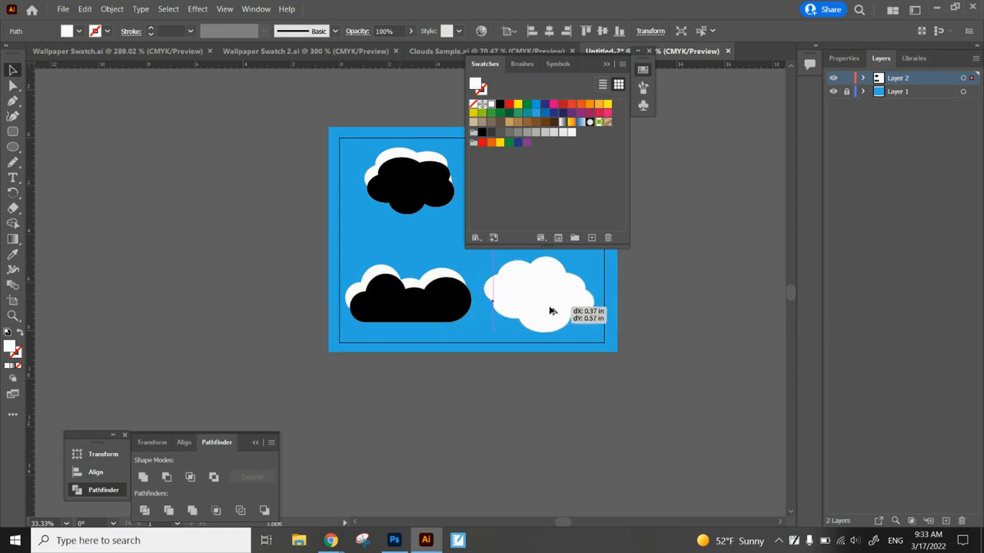
pyautogui.click(502, 105)
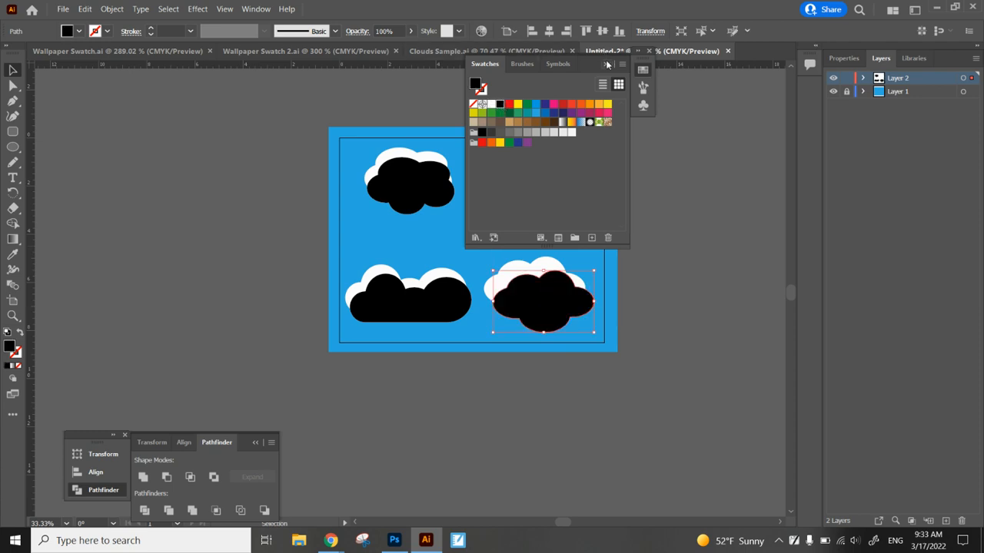
# - Move the swatches clear of the artboard, duplicate the upper-right cloud slightly downward, and fill the copy with black
pyautogui.moveTo(616, 68); pyautogui.dragTo(781, 95)
pyautogui.click(545, 192)
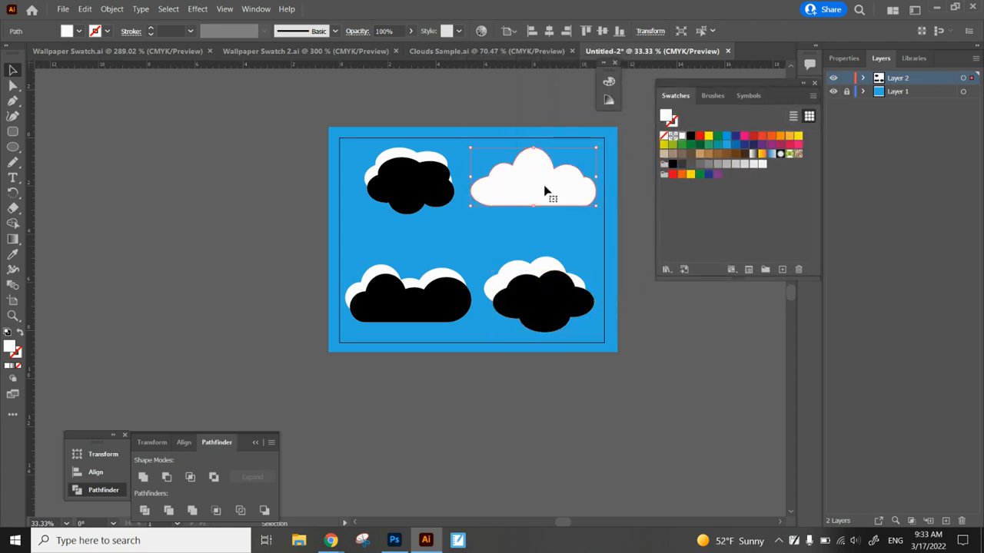
pyautogui.moveTo(544, 185); pyautogui.dragTo(546, 199)
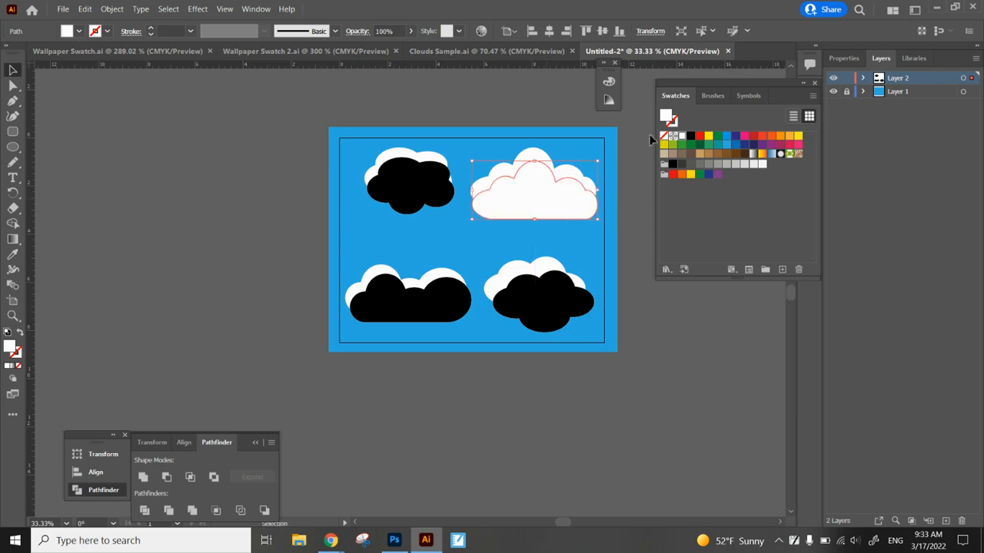
pyautogui.click(691, 136)
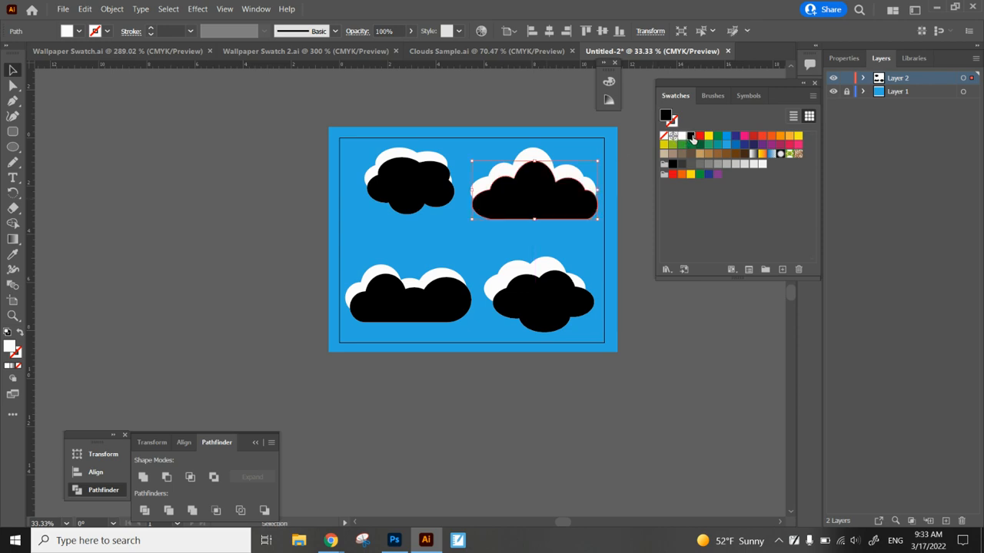
# - Select all four black cloud copies and set their opacity to 10%
pyautogui.keyDown('shift'); pyautogui.click(399, 195); pyautogui.keyUp('shift')
pyautogui.keyDown('shift'); pyautogui.click(451, 296); pyautogui.keyUp('shift')
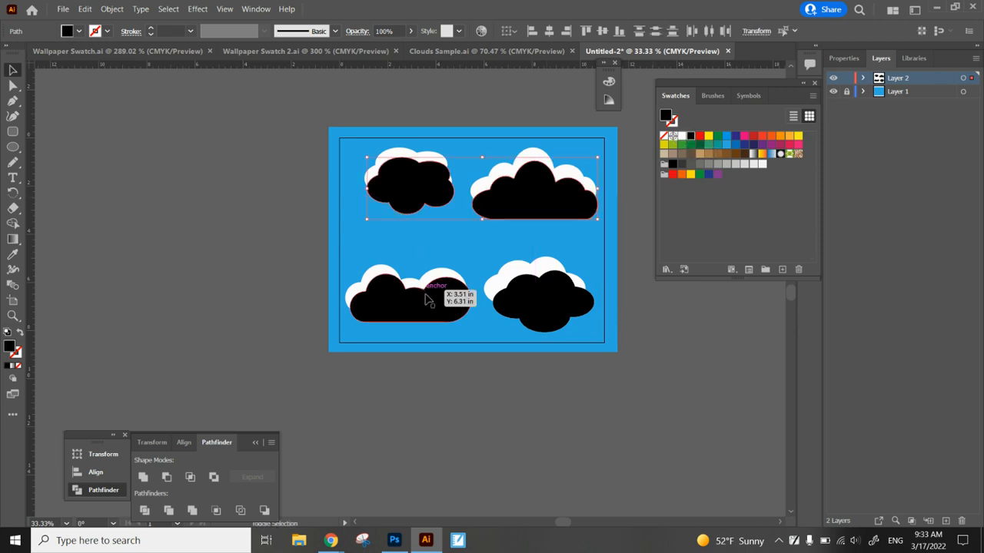
pyautogui.keyDown('shift'); pyautogui.click(536, 307); pyautogui.keyUp('shift')
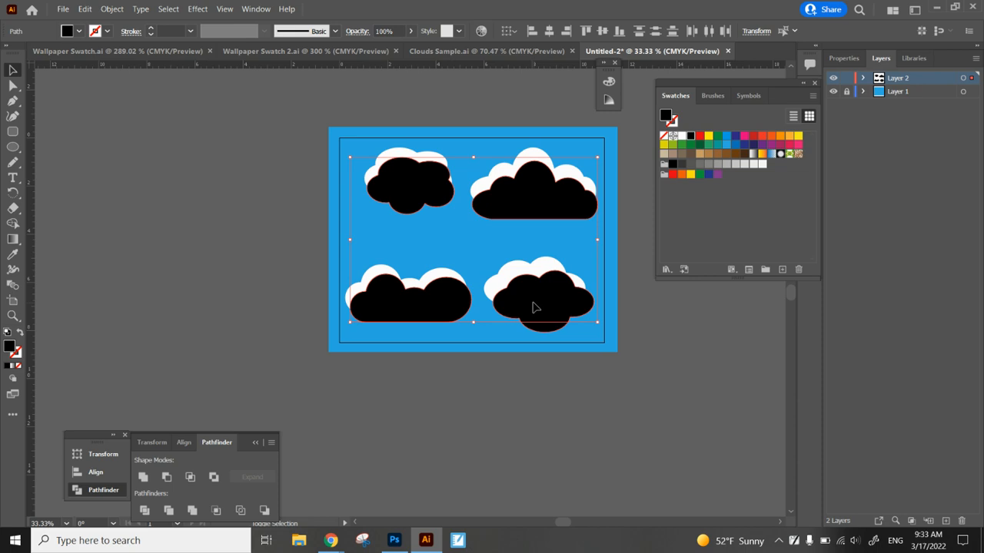
pyautogui.click(412, 32)
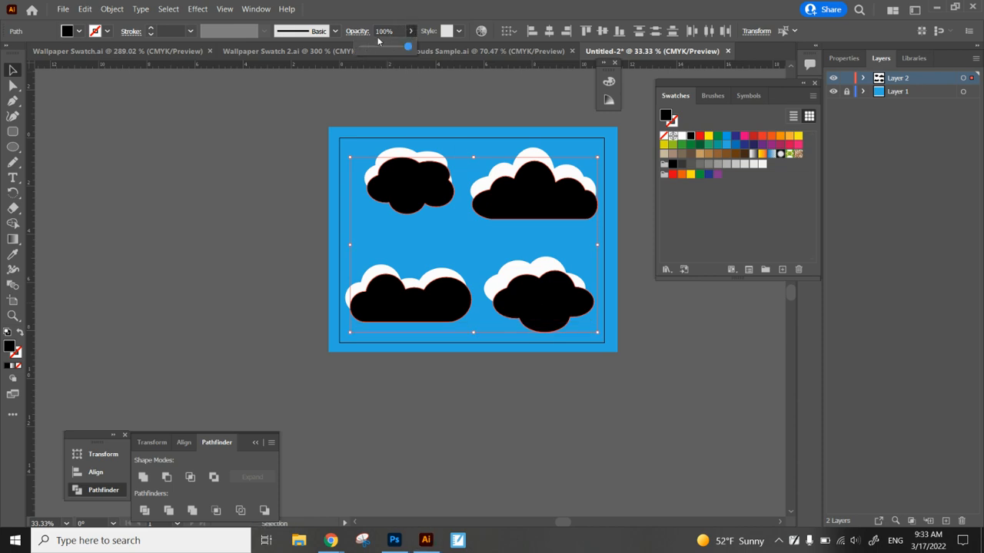
pyautogui.click(384, 32)
pyautogui.press('Return')
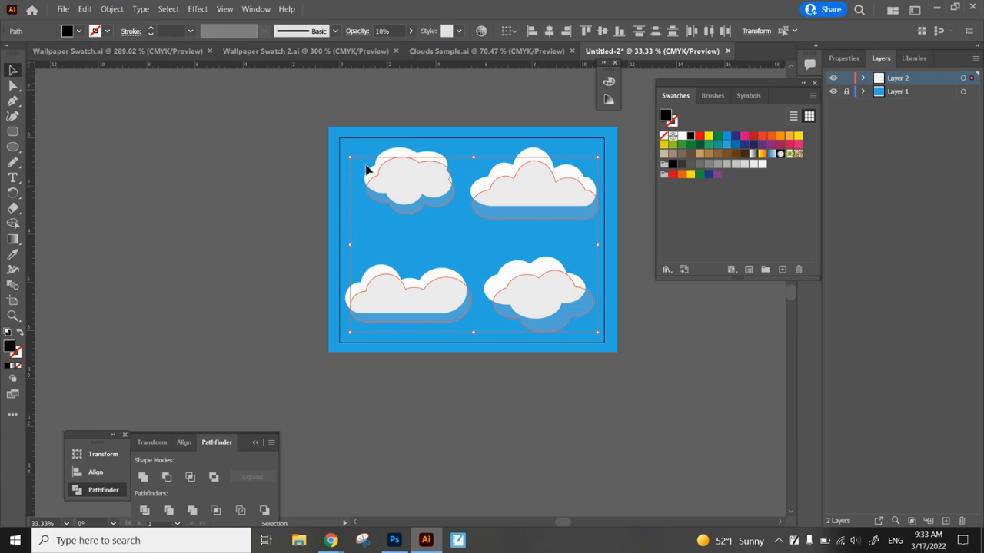
pyautogui.click(449, 223)
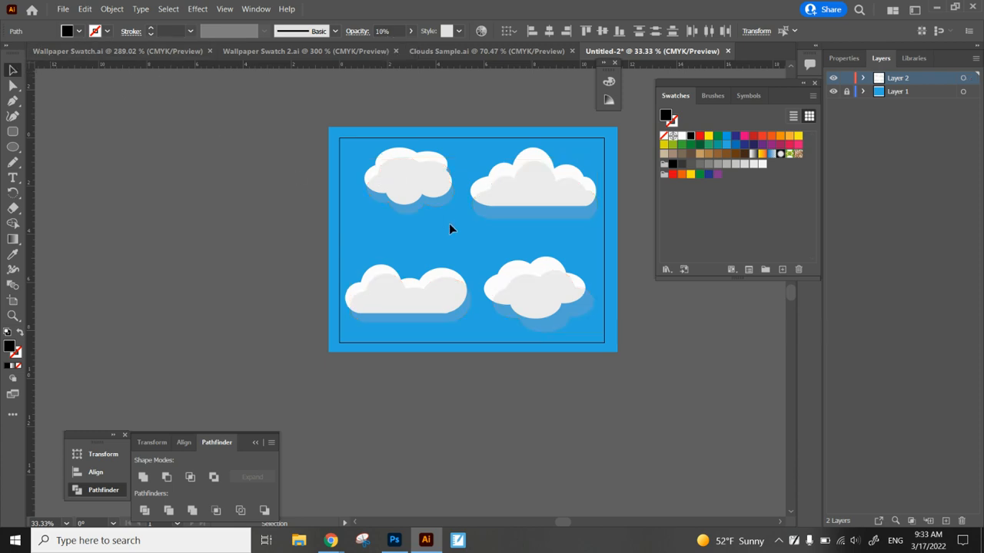
# - Send the four translucent cloud shadows to the back, behind the white clouds
pyautogui.click(408, 189)
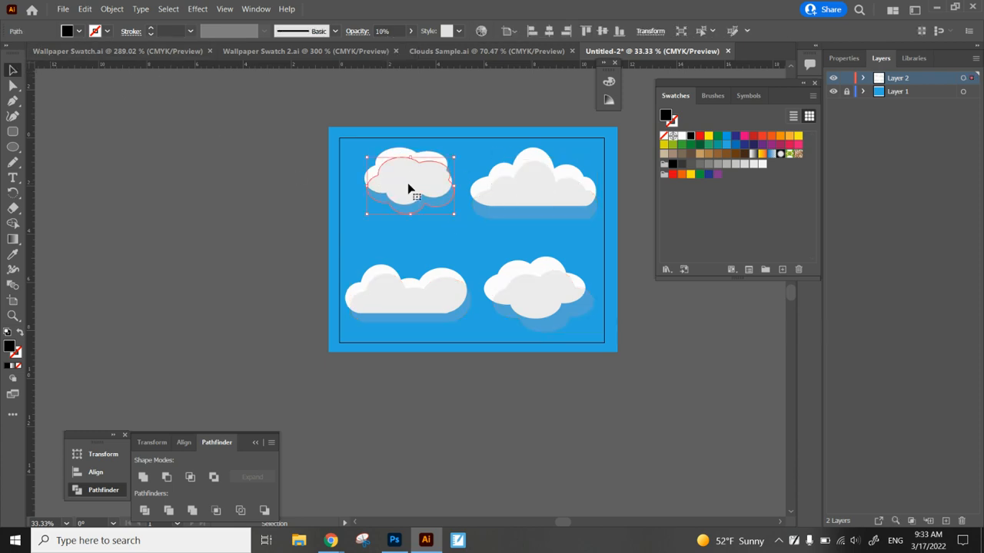
pyautogui.keyDown('shift'); pyautogui.click(507, 187); pyautogui.keyUp('shift')
pyautogui.keyDown('shift'); pyautogui.click(442, 293); pyautogui.keyUp('shift')
pyautogui.keyDown('shift'); pyautogui.click(527, 296); pyautogui.keyUp('shift')
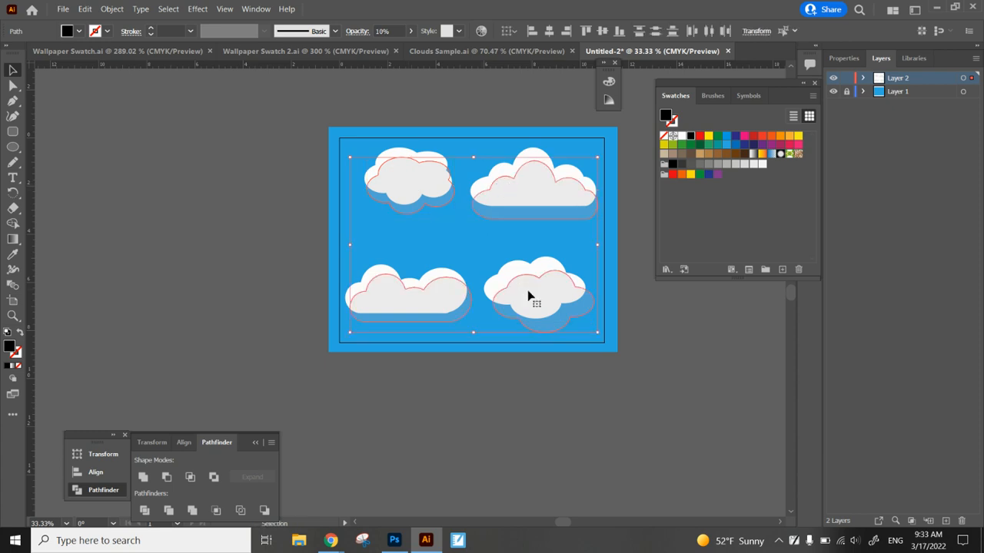
pyautogui.rightClick(527, 291)
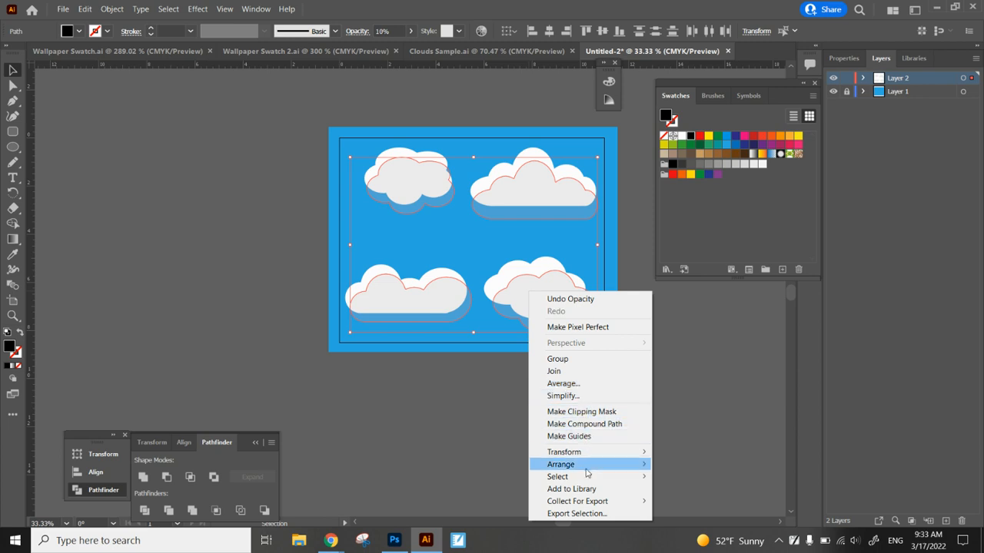
pyautogui.moveTo(587, 471)
pyautogui.click(486, 502)
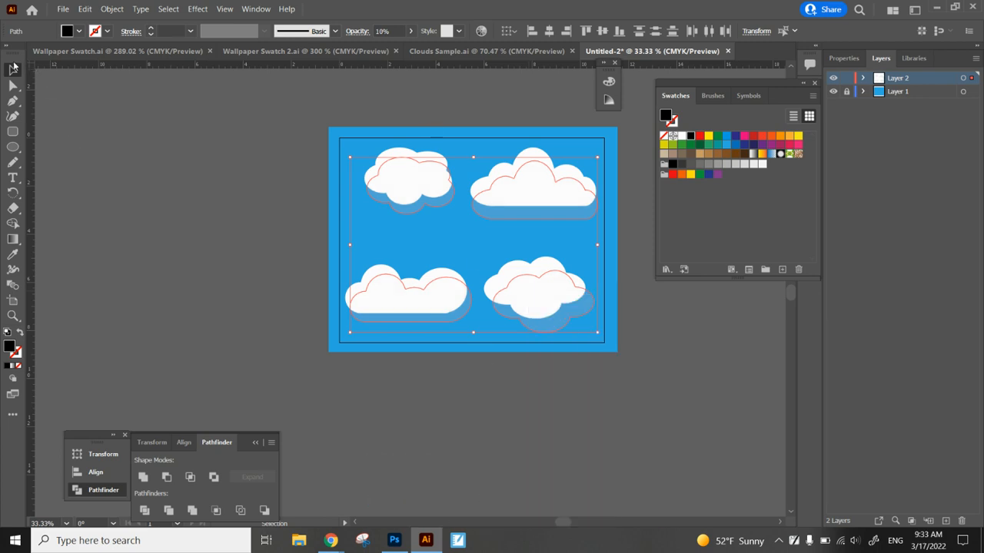
# - Nudge the upper-left cloud's shadow up and slightly left, leaving a thin edge beneath the cloud
pyautogui.hotkey('ctrl', '+')
pyautogui.hotkey('ctrl', '+')
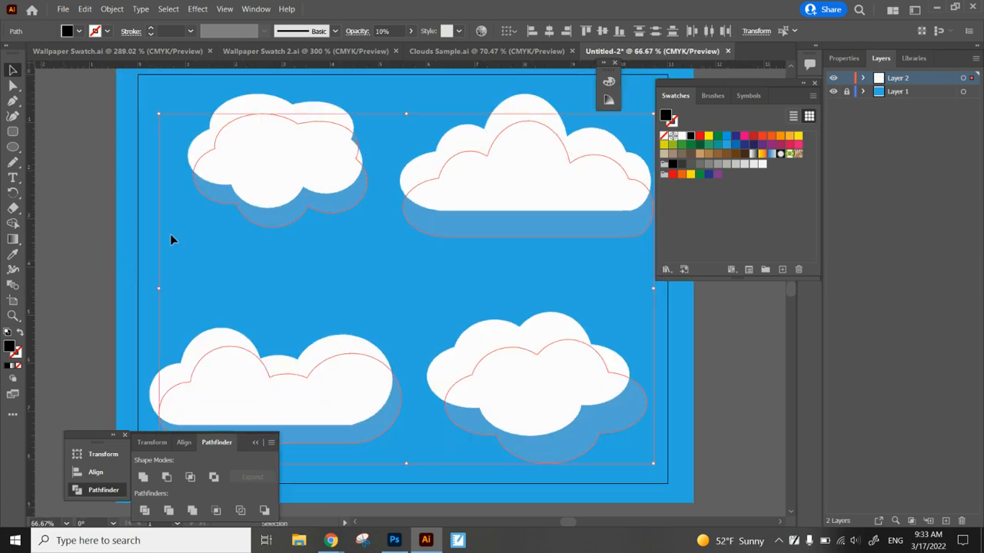
pyautogui.click(288, 246)
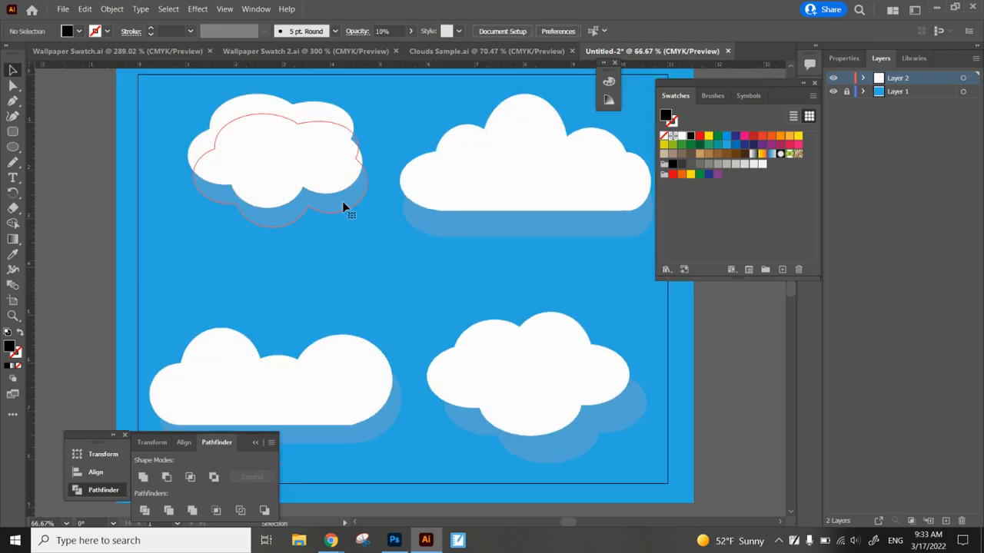
pyautogui.click(343, 206)
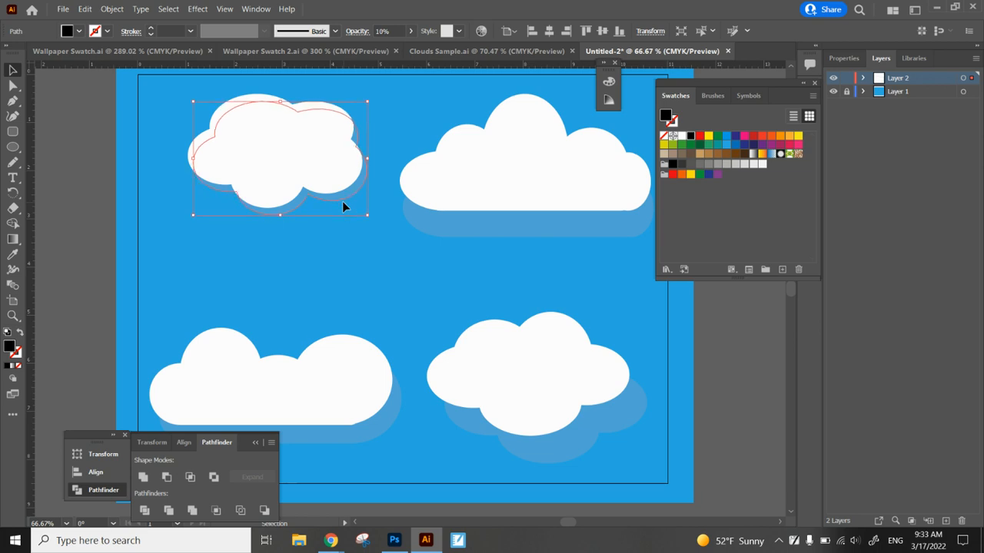
pyautogui.press('Left')
pyautogui.press('Left')
pyautogui.press('Left')
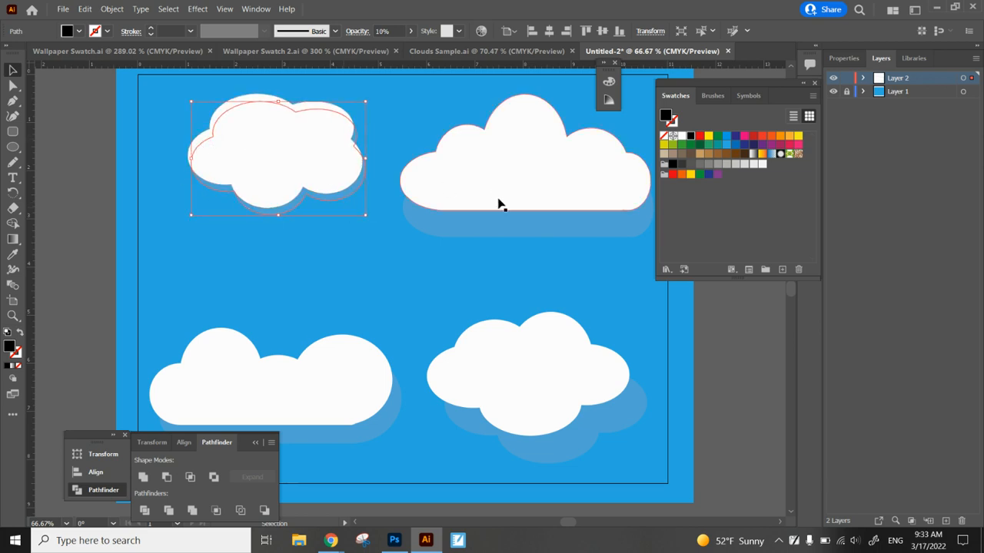
# - Nudge the upper-right cloud's shadow upward, keeping it slightly right of the cloud with a thin strip below
pyautogui.click(511, 238)
pyautogui.click(511, 236)
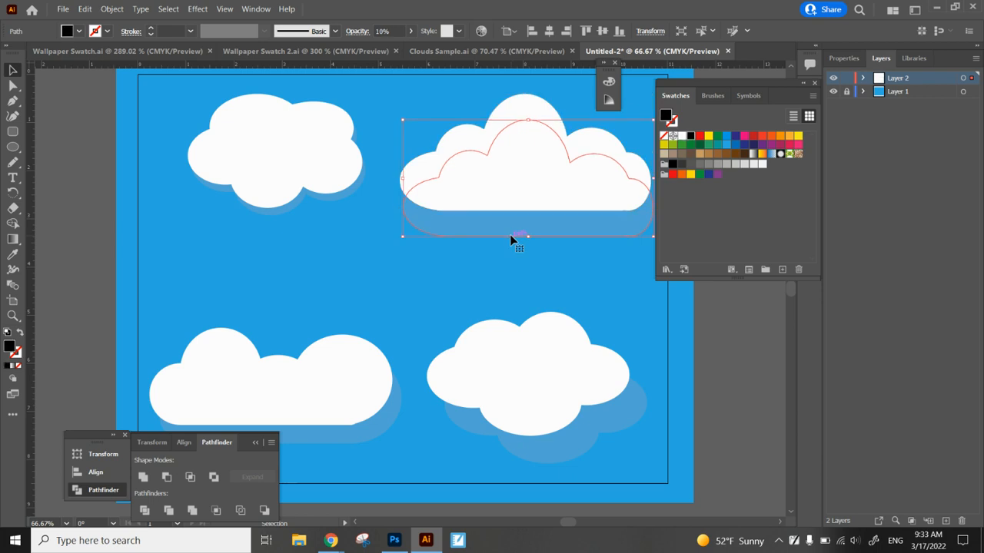
pyautogui.press('Up')
pyautogui.press('Up')
pyautogui.press('Up')
pyautogui.press('Up')
pyautogui.press('Up')
pyautogui.press('Up')
pyautogui.press('Up')
pyautogui.press('Up')
pyautogui.press('Up')
pyautogui.press('Up')
pyautogui.press('Up')
pyautogui.press('Up')
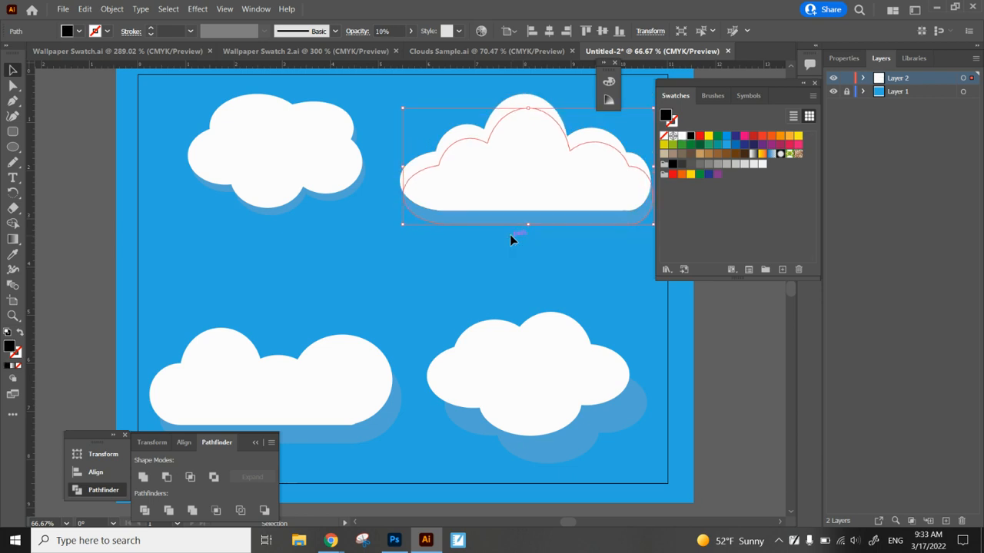
pyautogui.press('Left')
pyautogui.press('Left')
pyautogui.press('Left')
pyautogui.press('Left')
pyautogui.press('Left')
pyautogui.press('Left')
pyautogui.press('Up')
pyautogui.press('Up')
pyautogui.press('Up')
pyautogui.press('Up')
pyautogui.press('Up')
pyautogui.press('Up')
pyautogui.press('Up')
pyautogui.press('Up')
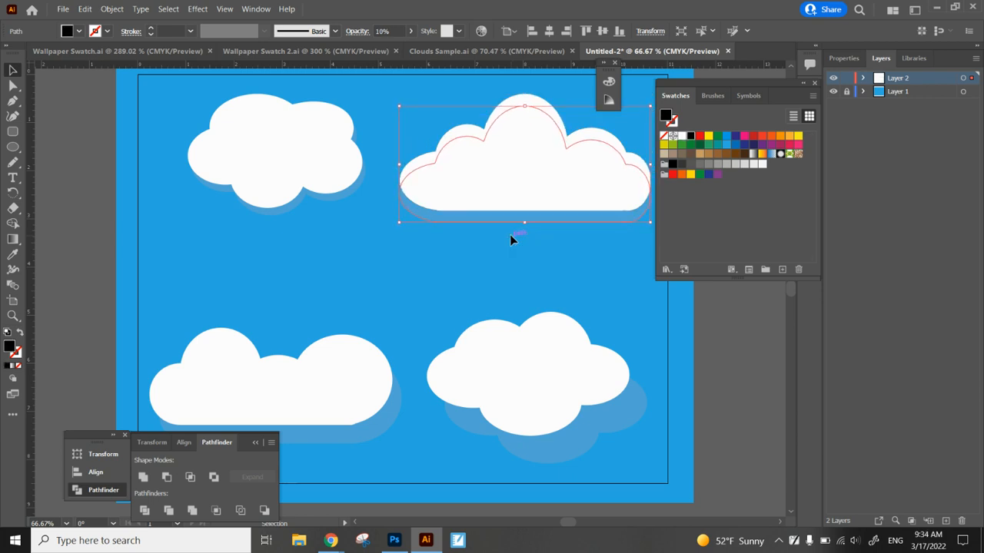
pyautogui.press('Up')
pyautogui.press('Up')
pyautogui.press('Up')
pyautogui.press('Up')
pyautogui.press('Right')
pyautogui.press('Right')
pyautogui.press('Right')
pyautogui.press('Right')
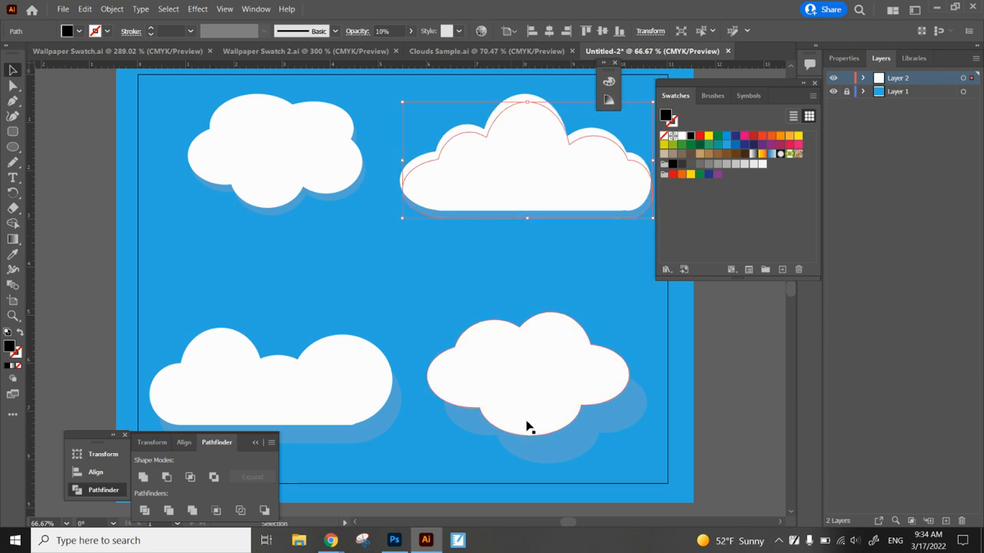
# - Nudge the lower-right cloud's shadow up and left, closer beneath its white cloud
pyautogui.click(536, 445)
pyautogui.press('Up')
pyautogui.press('Up')
pyautogui.press('Up')
pyautogui.press('Up')
pyautogui.press('Up')
pyautogui.press('Up')
pyautogui.press('Up')
pyautogui.press('Up')
pyautogui.press('Up')
pyautogui.press('Up')
pyautogui.press('Up')
pyautogui.press('Up')
pyautogui.press('Up')
pyautogui.press('Up')
pyautogui.press('Up')
pyautogui.press('Up')
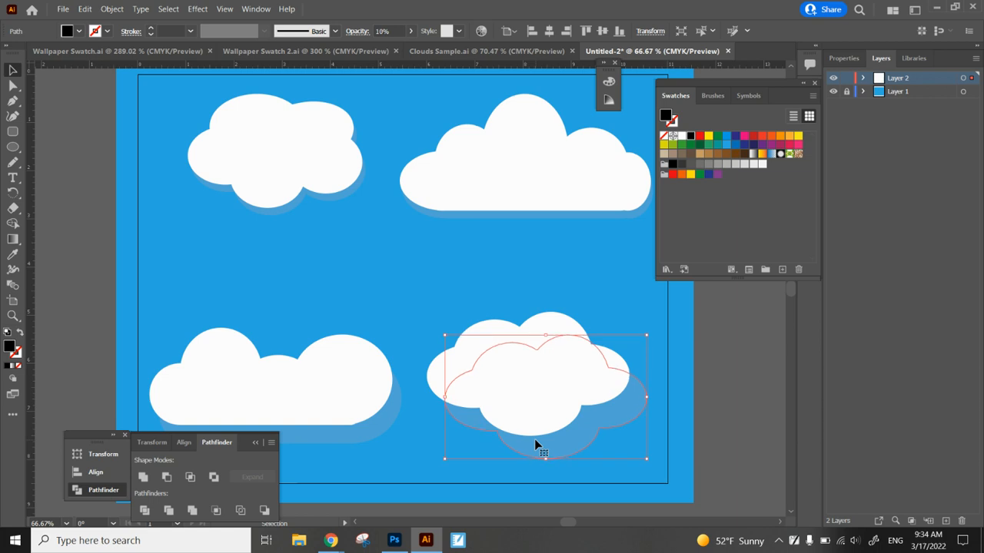
pyautogui.press('Left')
pyautogui.press('Left')
pyautogui.press('Left')
pyautogui.press('Left')
pyautogui.press('Left')
pyautogui.press('Left')
pyautogui.press('Left')
pyautogui.press('Left')
pyautogui.press('Left')
pyautogui.press('Left')
pyautogui.press('Left')
pyautogui.press('Left')
pyautogui.press('Left')
pyautogui.press('Left')
pyautogui.press('Left')
pyautogui.press('Left')
pyautogui.press('Left')
pyautogui.press('Left')
pyautogui.press('Left')
pyautogui.press('Left')
pyautogui.press('Left')
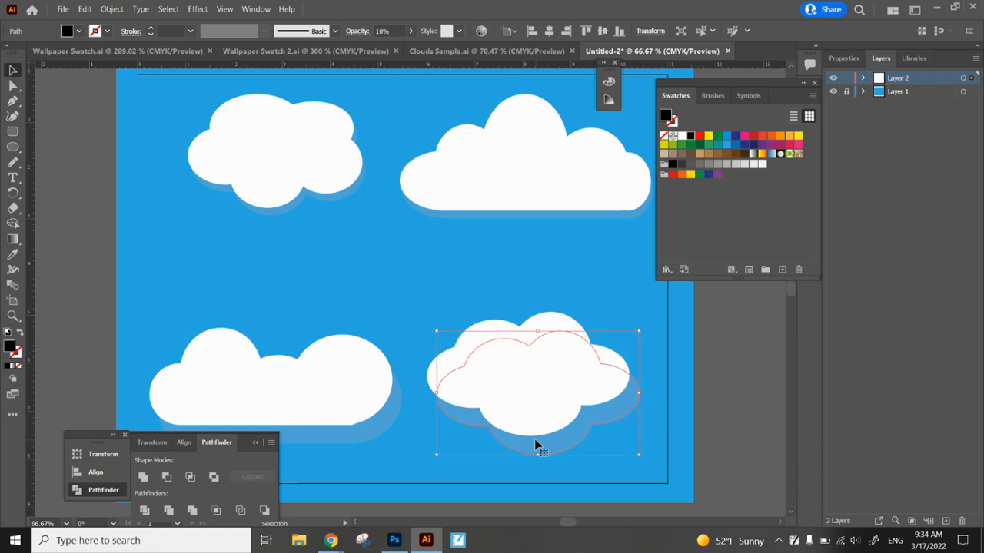
pyautogui.press('Up')
pyautogui.press('Up')
pyautogui.press('Up')
pyautogui.press('Up')
pyautogui.press('Up')
pyautogui.press('Up')
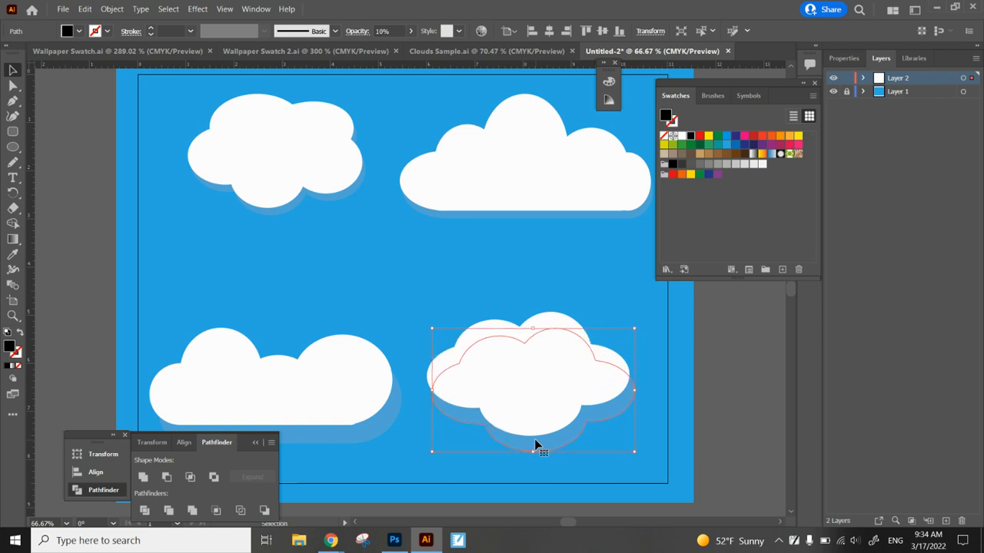
pyautogui.rightClick(353, 429)
pyautogui.click(323, 432)
pyautogui.click(338, 440)
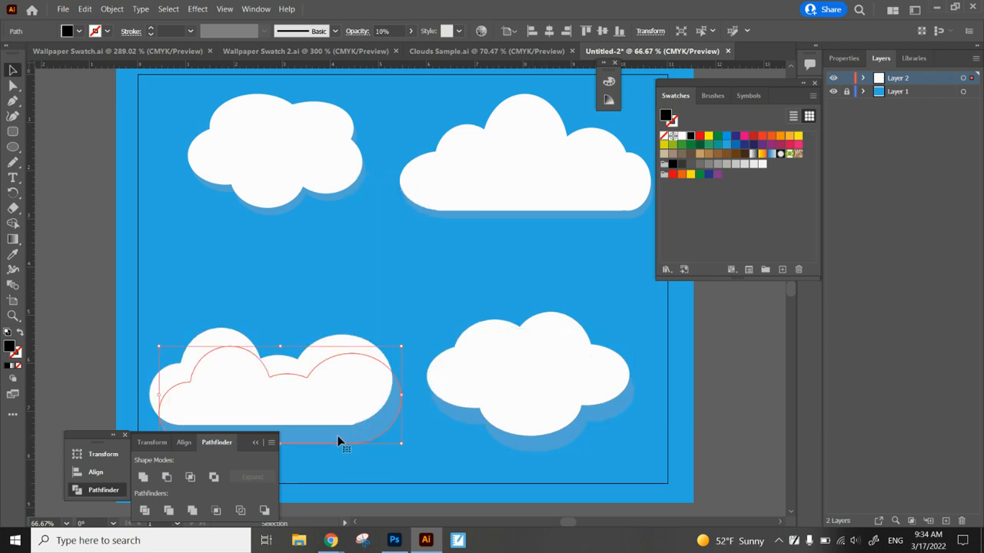
pyautogui.click(386, 291)
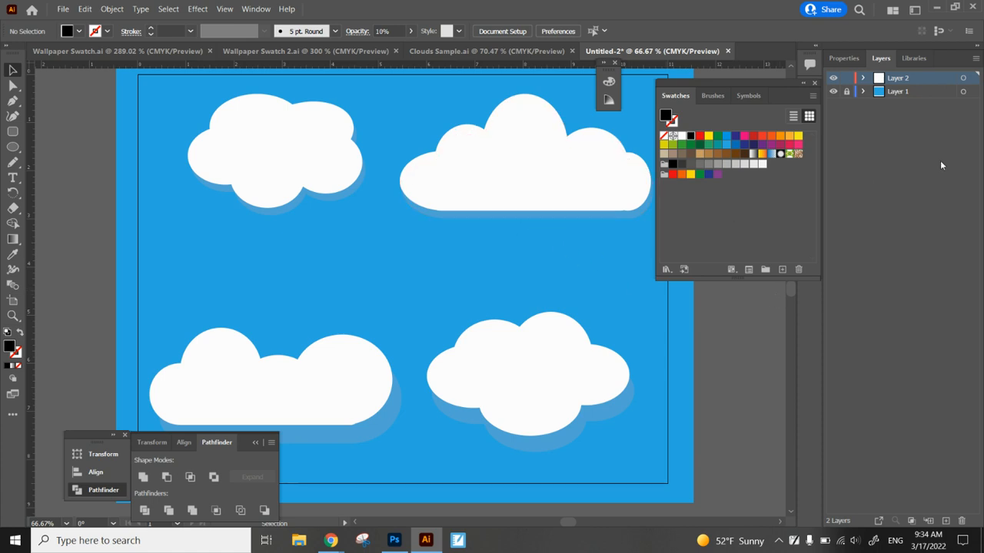
# - Unlock Layer 1, fill its background rectangle with the copied light blue colour code, and relock the layer
pyautogui.click(912, 90)
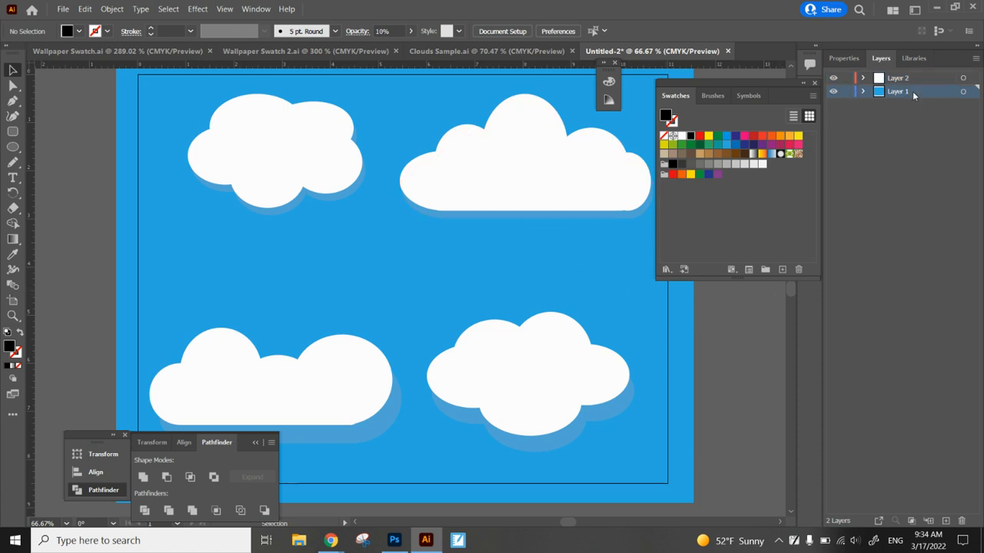
pyautogui.click(548, 294)
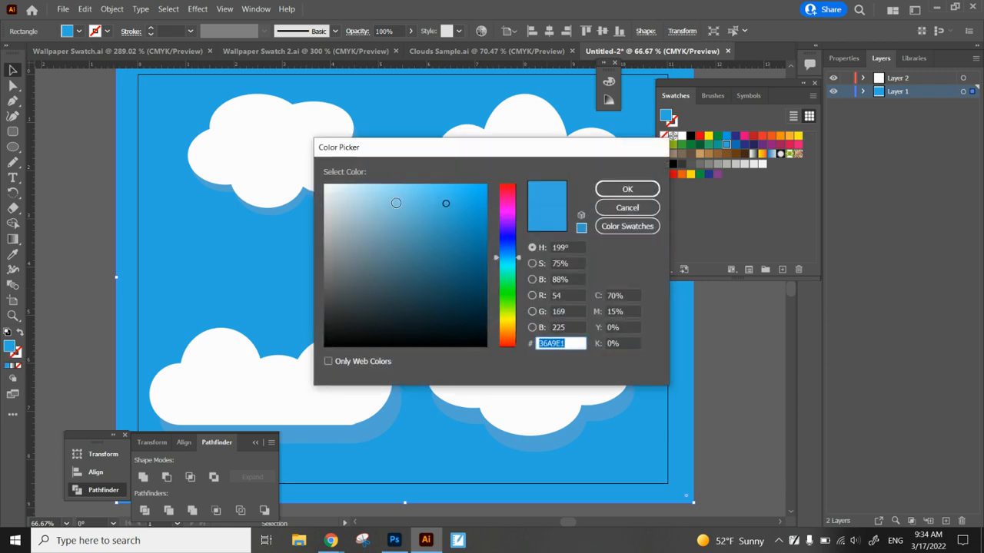
pyautogui.hotkey('ctrl', 'v')
pyautogui.click(627, 189)
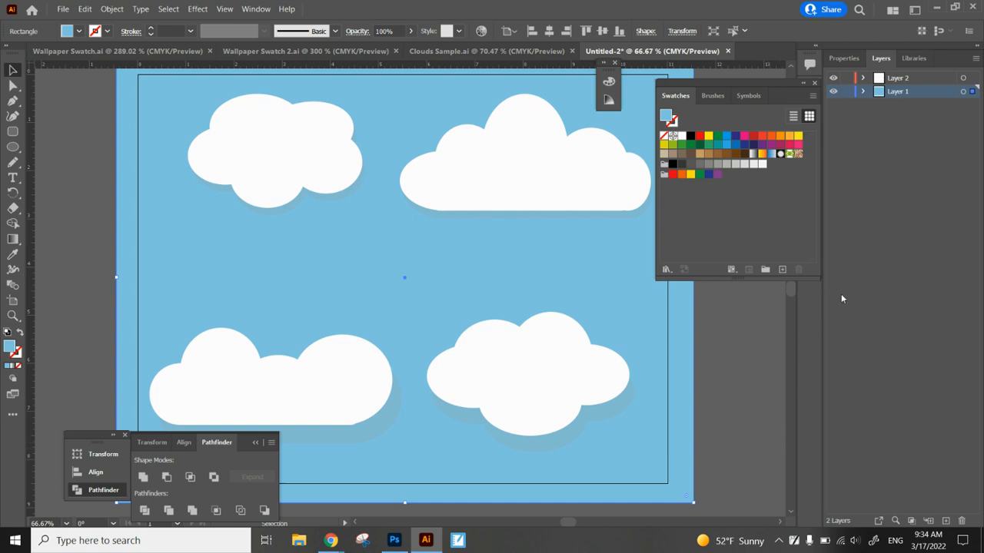
pyautogui.click(847, 91)
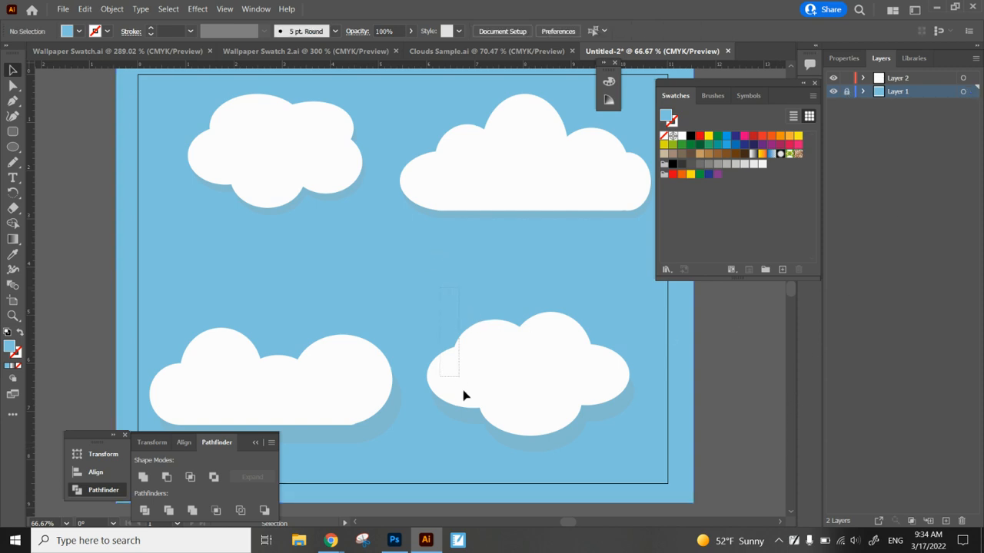
# - Scale down the lower-right cloud together with its shadow and move the pair upward
pyautogui.moveTo(463, 396); pyautogui.dragTo(626, 456)
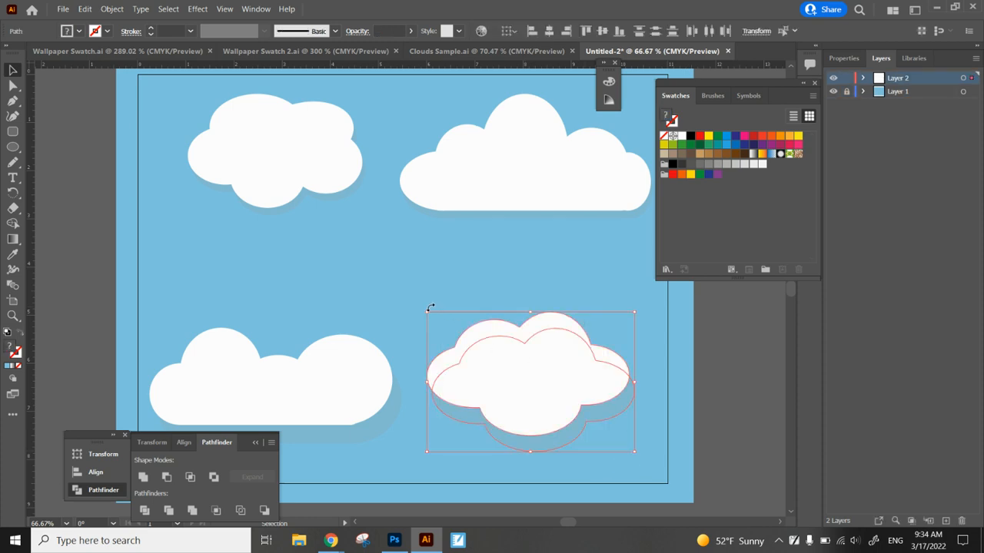
pyautogui.moveTo(428, 312); pyautogui.dragTo(463, 336)
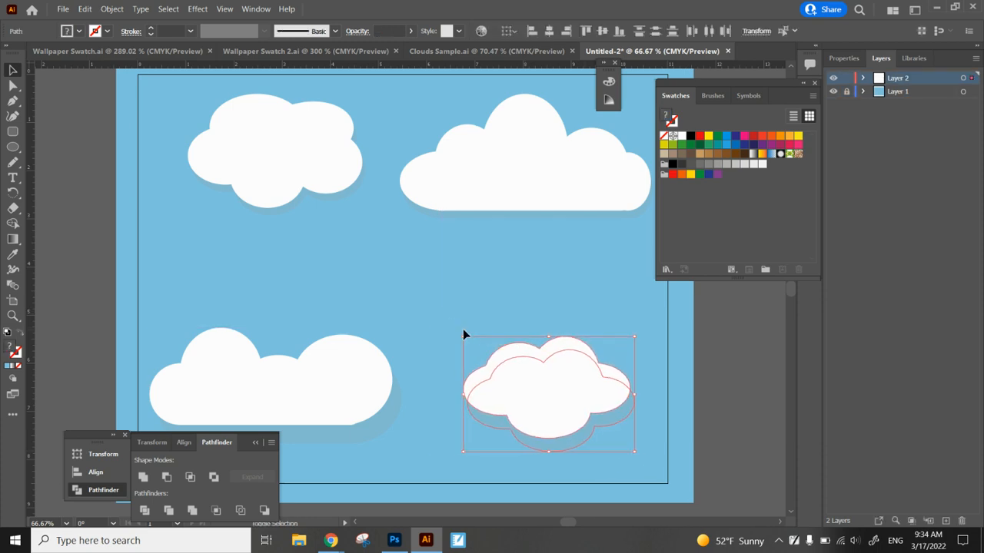
pyautogui.moveTo(538, 398); pyautogui.dragTo(533, 340)
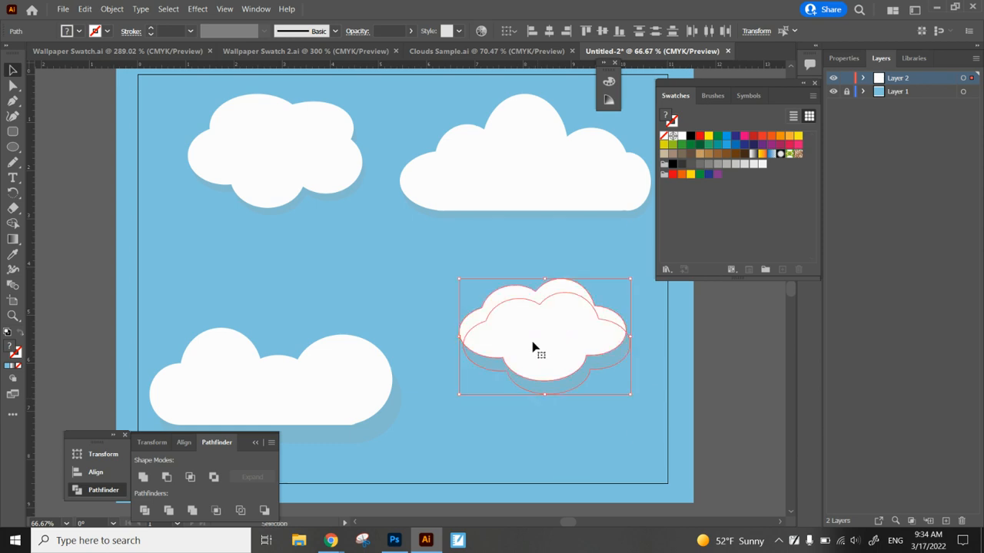
# - Move the upper-left cloud and its shadow down and slightly left, and scale the pair down slightly
pyautogui.click(270, 157)
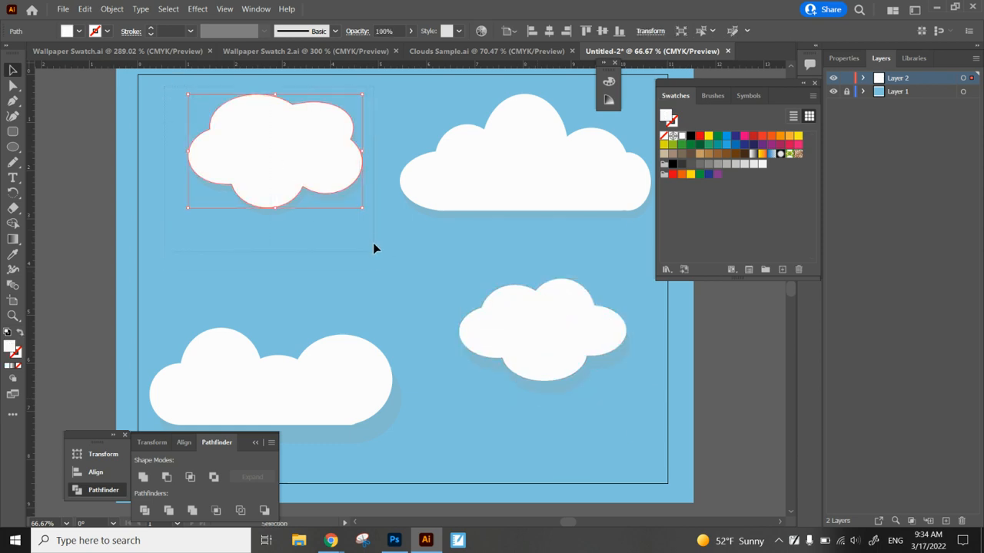
pyautogui.moveTo(288, 170); pyautogui.dragTo(272, 214)
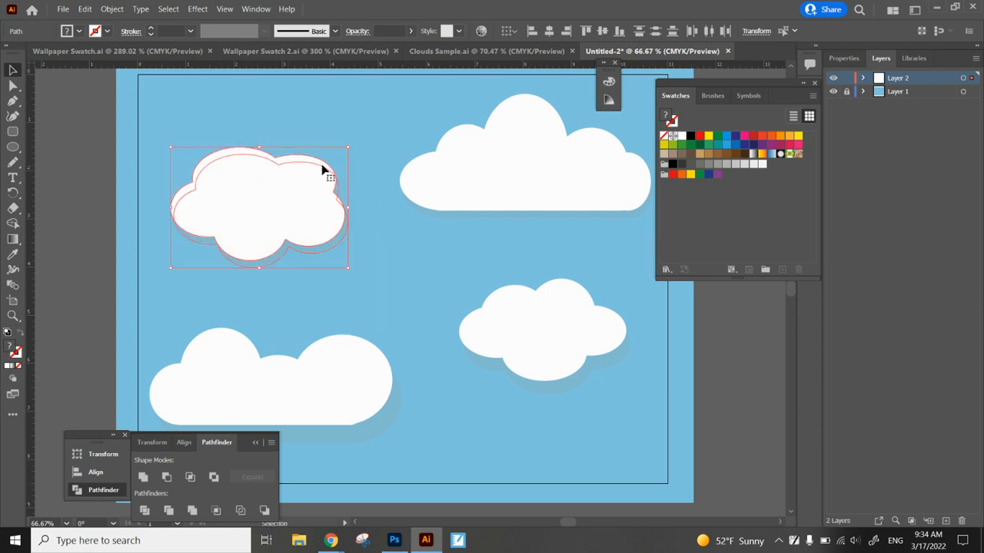
pyautogui.moveTo(350, 146); pyautogui.dragTo(338, 152)
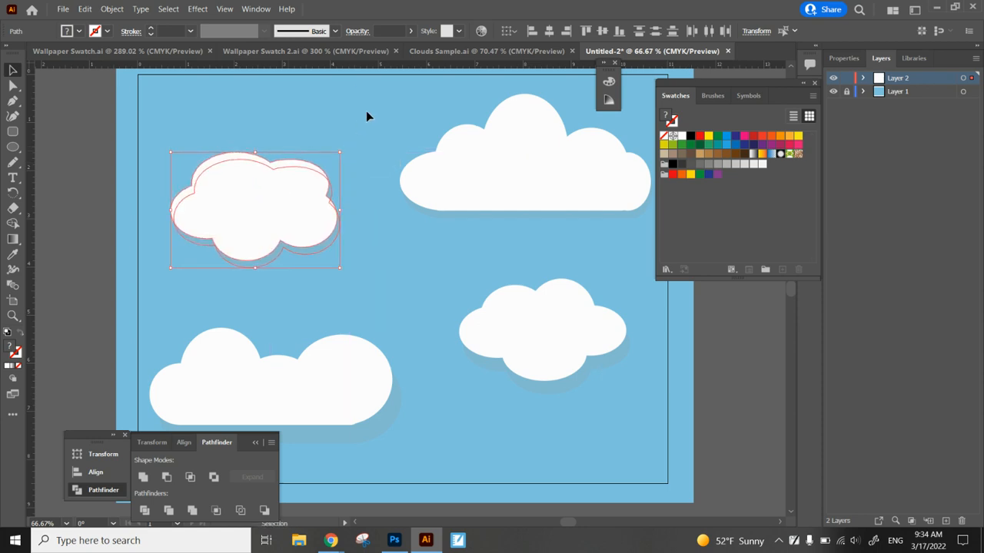
pyautogui.click(366, 111)
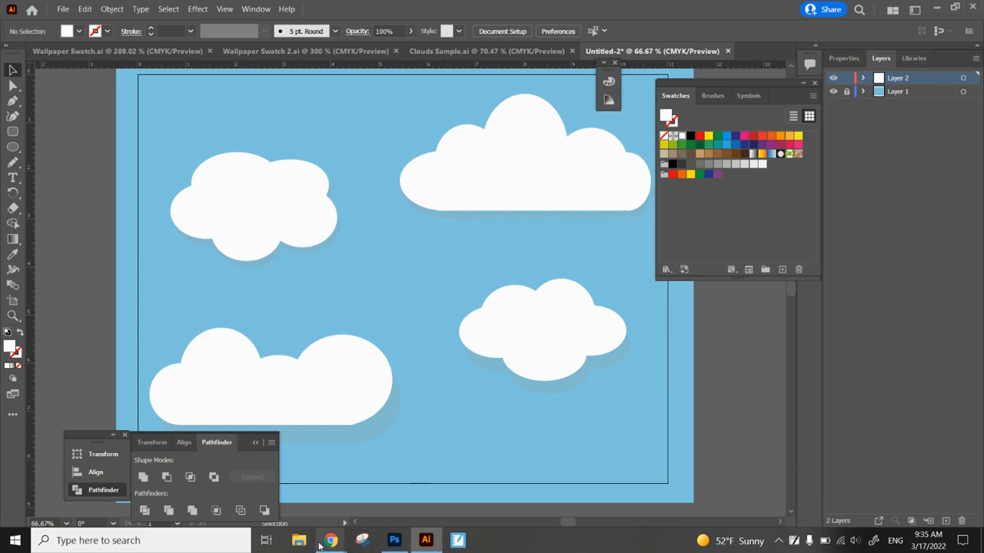
pyautogui.moveTo(330, 540)
pyautogui.click(283, 505)
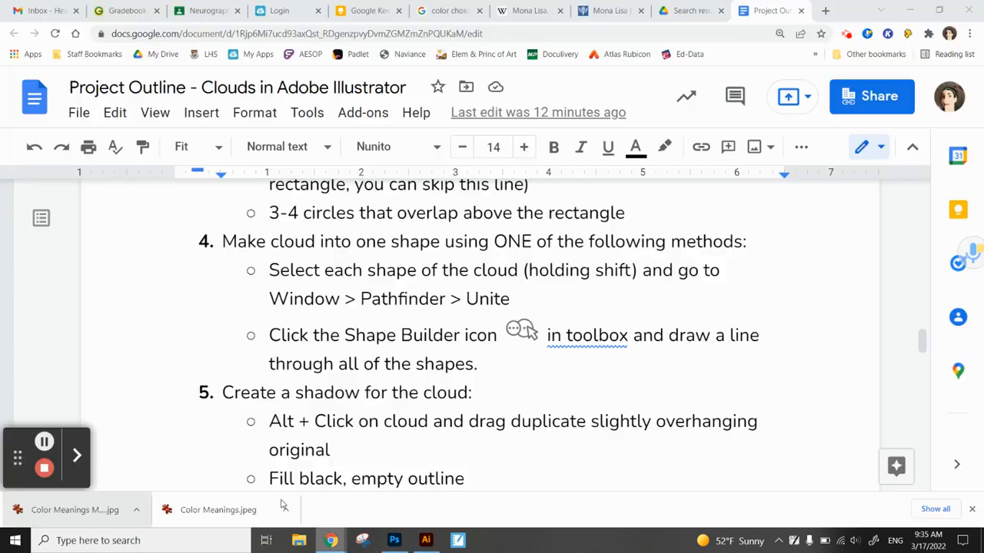
pyautogui.click(846, 33)
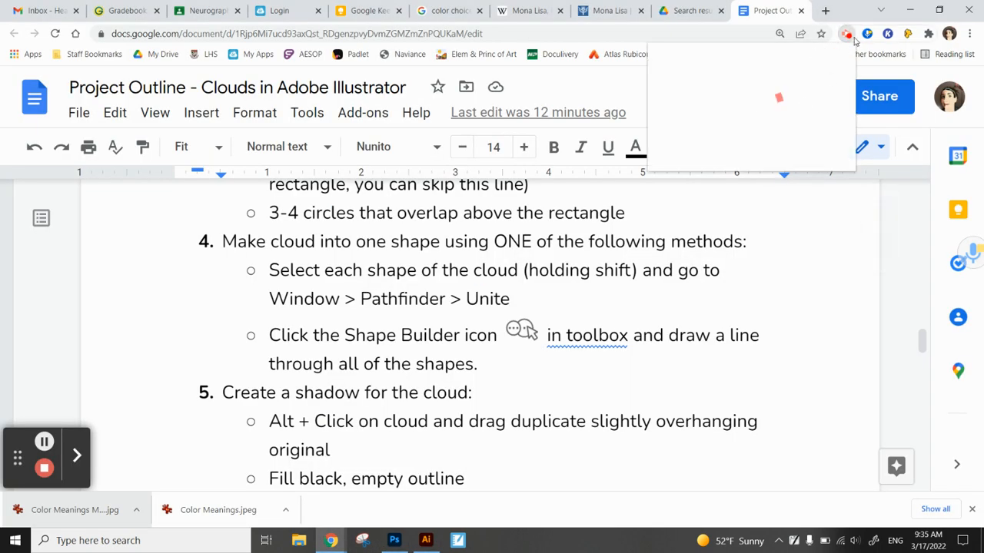